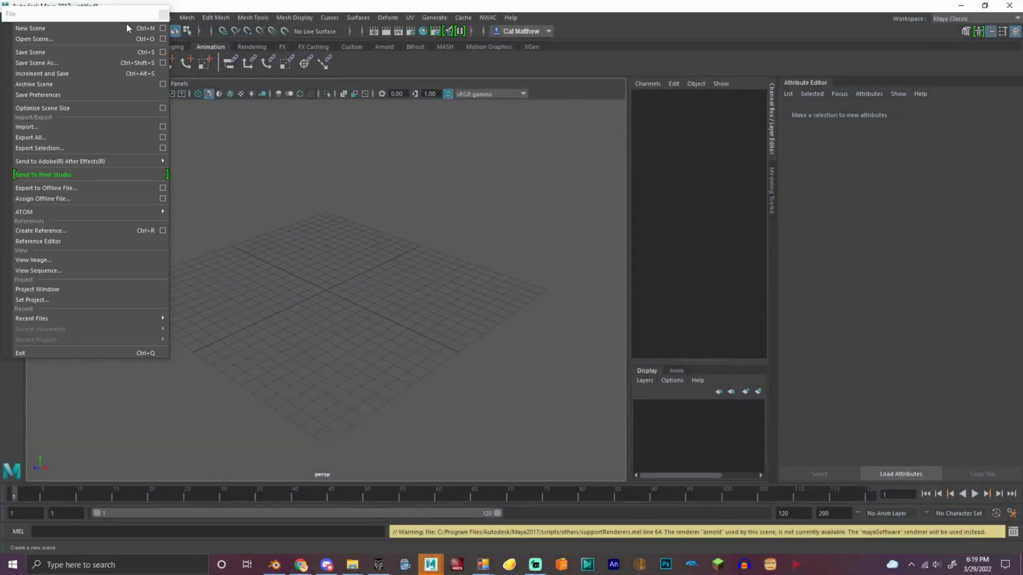
- Import track.fbx from the CT Tutorial folder into the empty scene
left_click(53, 129)
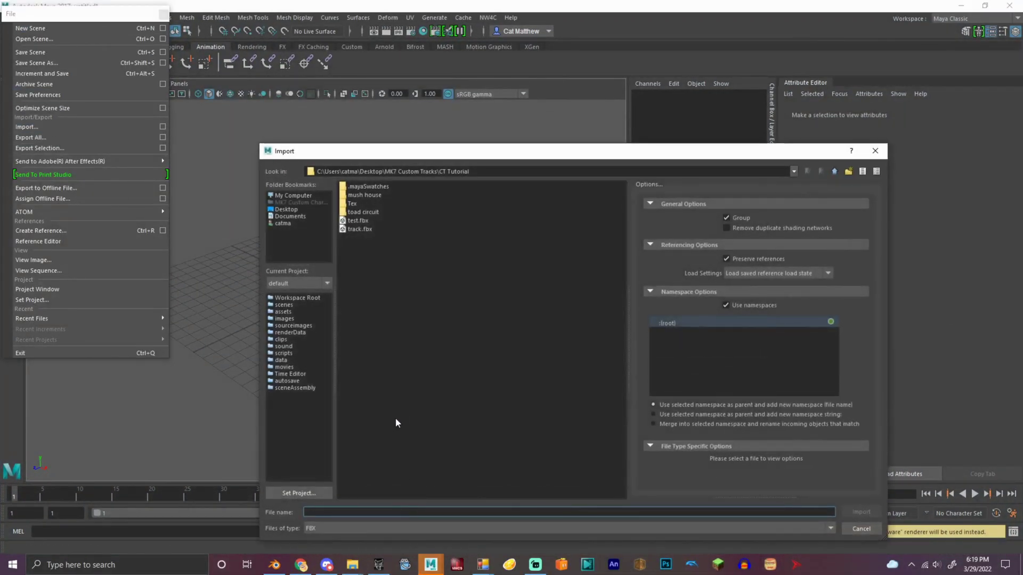
double_click(362, 230)
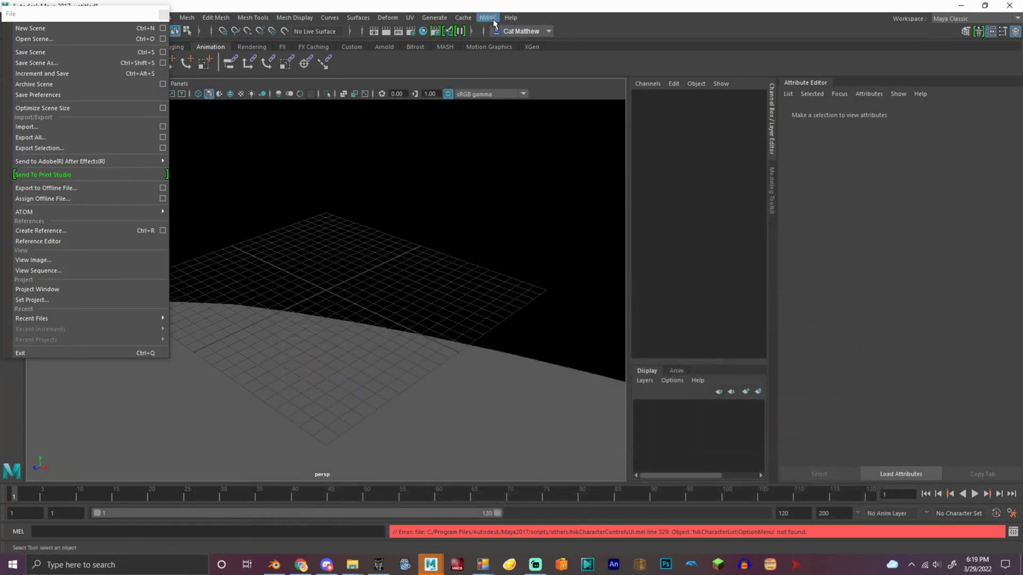
left_click(162, 14)
left_click(487, 17)
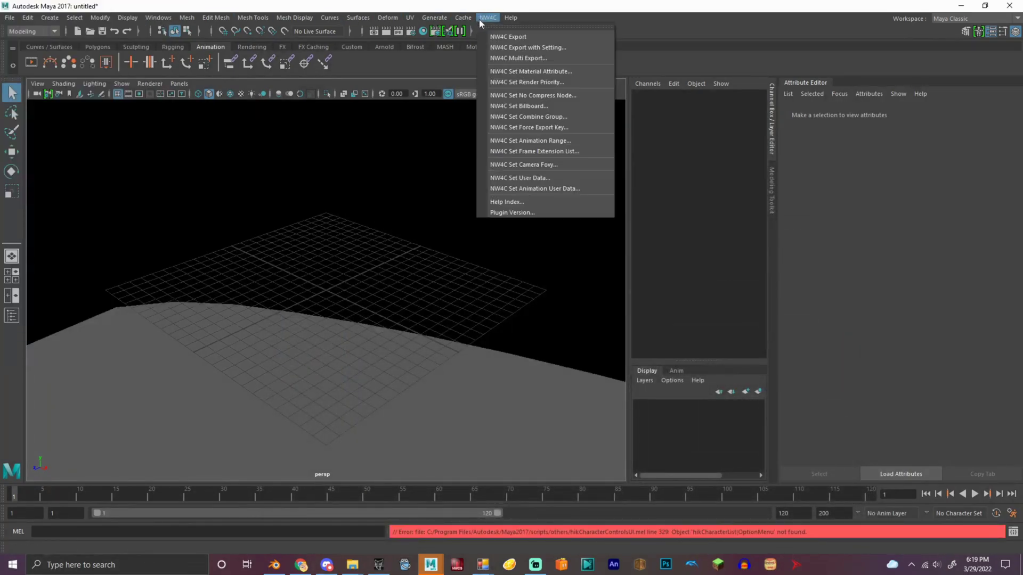
left_click(522, 44)
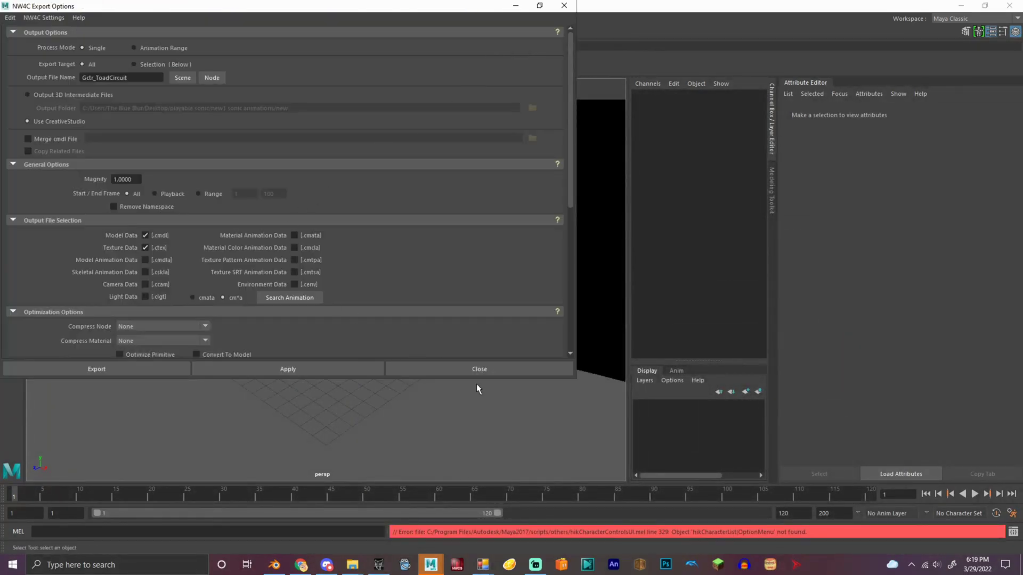
left_click(473, 368)
- Use the NW4C Set Material Attribute search to select all track materials that have Back Face Culling
left_click(487, 17)
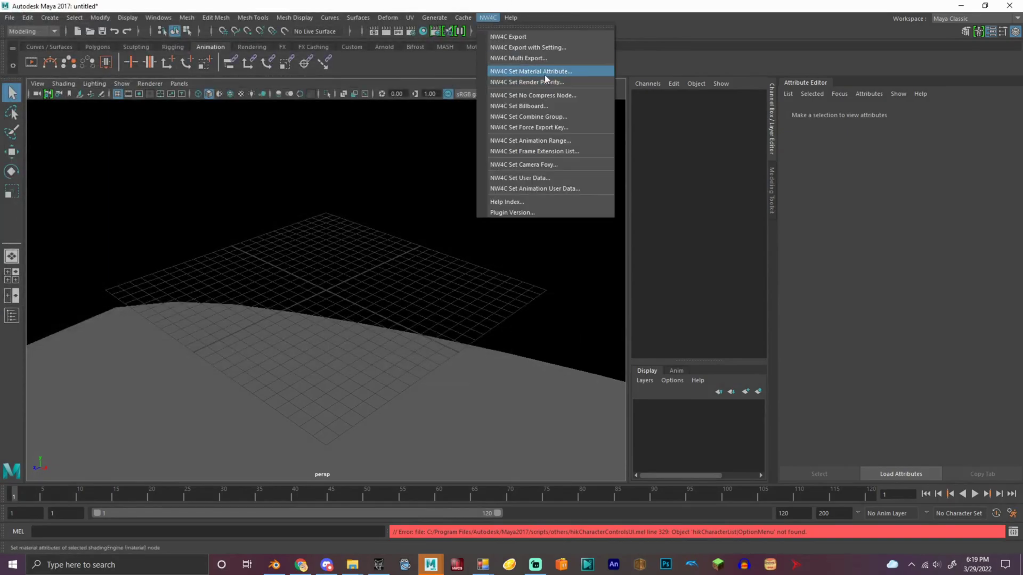
left_click(530, 71)
left_click(556, 395)
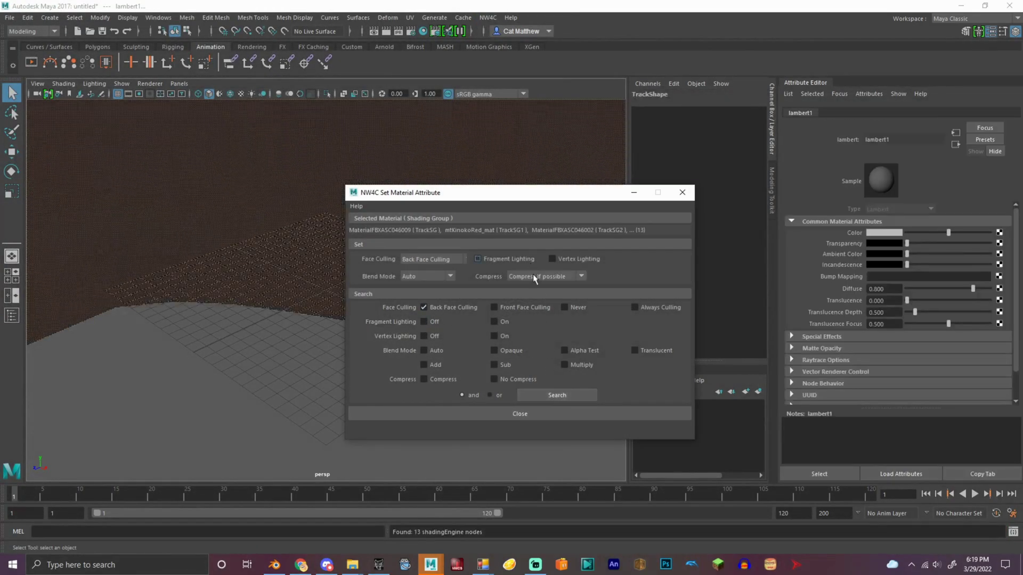
left_click(556, 413)
- Export the whole scene's model and texture data as Gctr_ToadCircuit to CreativeStudio with NW4C, starting CreativeStudio and repeating the export from Maya
left_click(488, 17)
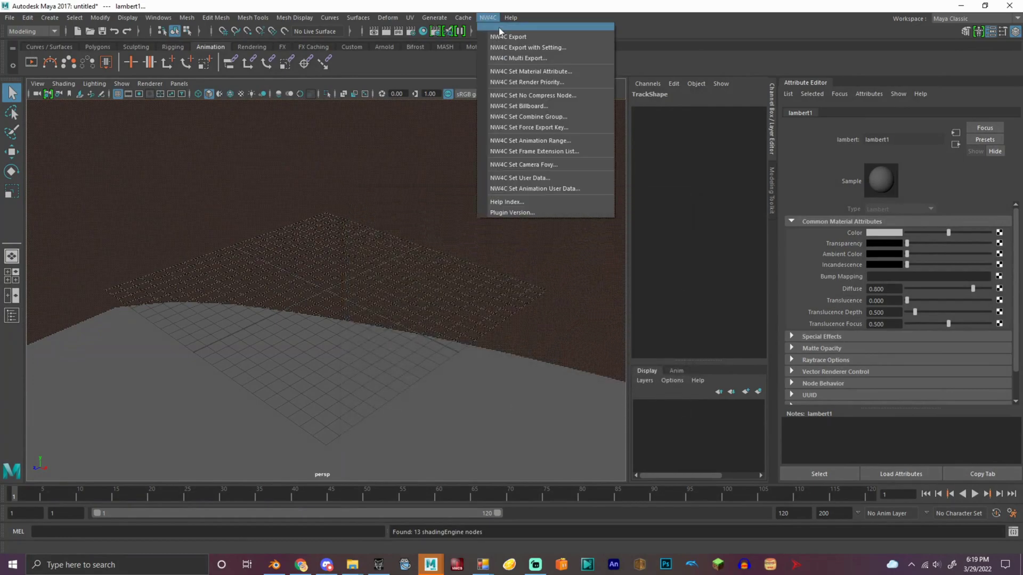
left_click(536, 48)
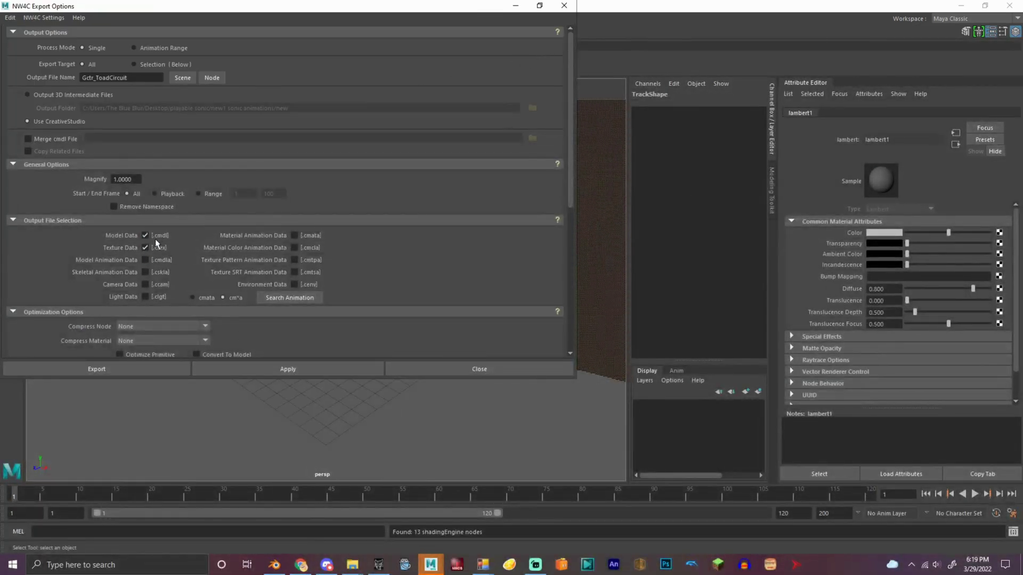
scroll(158, 293, "down", 5)
scroll(159, 293, "up", 3)
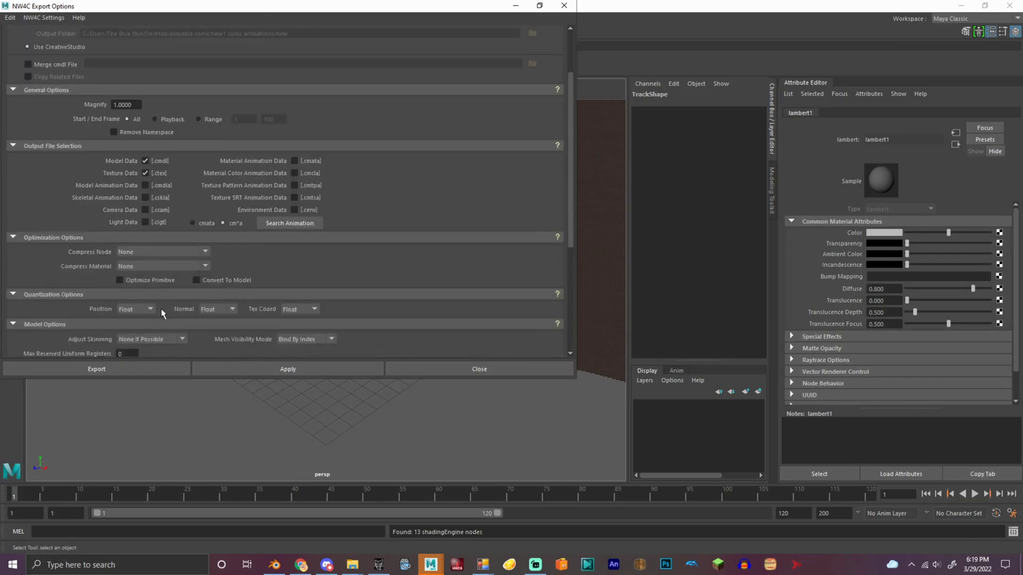
scroll(160, 309, "up", 2)
left_click(320, 369)
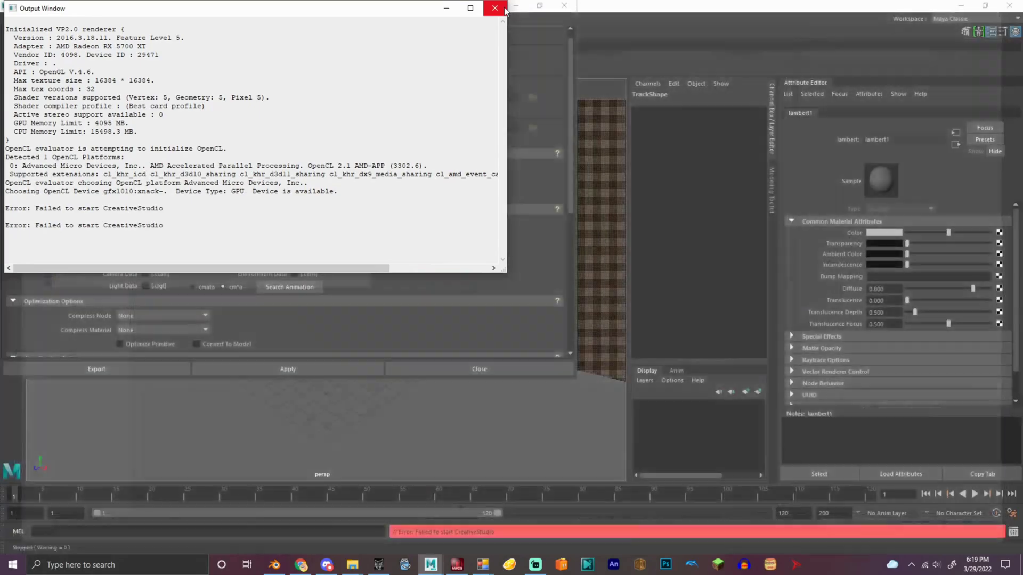
left_click(494, 8)
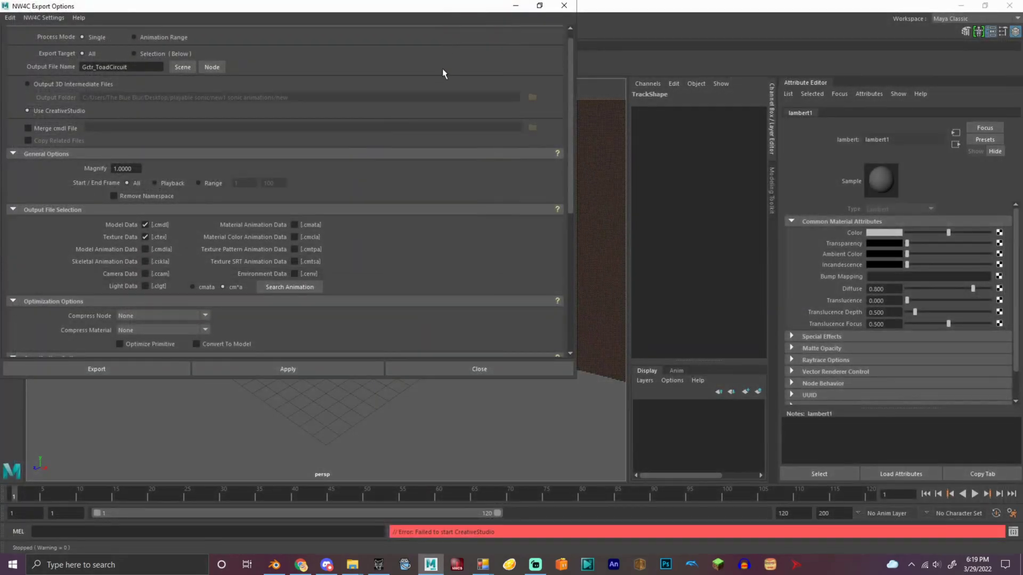
left_click(457, 565)
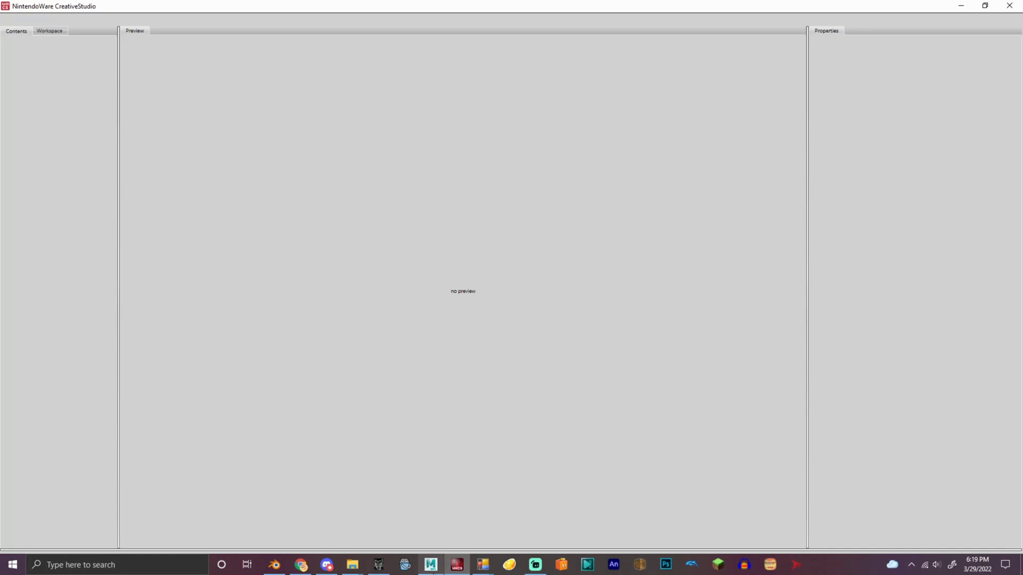
left_click(431, 564)
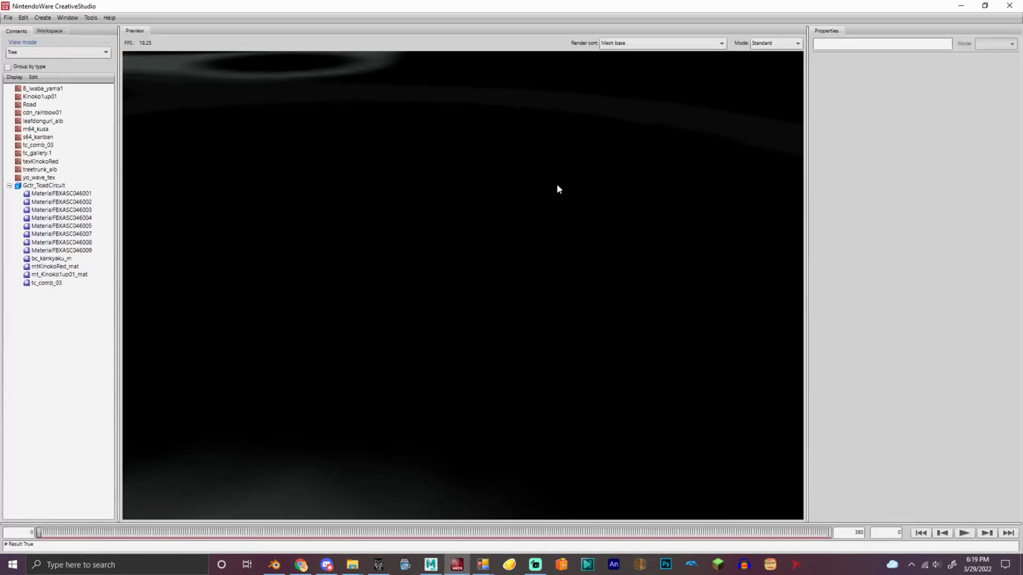
- Examine the exported track in the CreativeStudio preview, from the full layout down to the start line
scroll(351, 180, "down", 8)
scroll(461, 123, "down", 8)
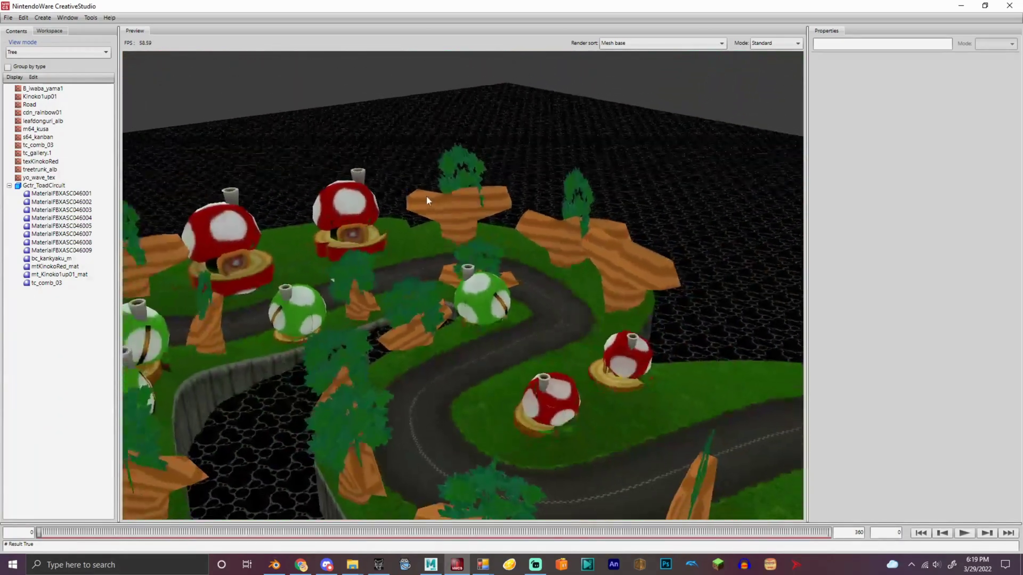
left_click_drag(482, 219, 603, 241)
left_click_drag(492, 177, 413, 209)
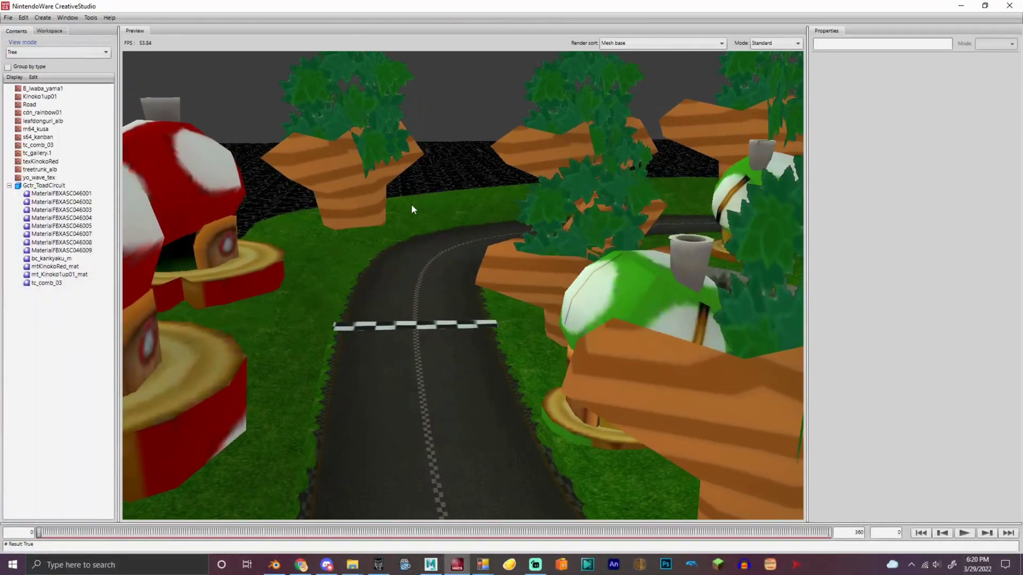
- Go through the MaterialFBXASC materials to see which track parts they cover, and check the blending preset of MaterialFBXASC046009
left_click(56, 202)
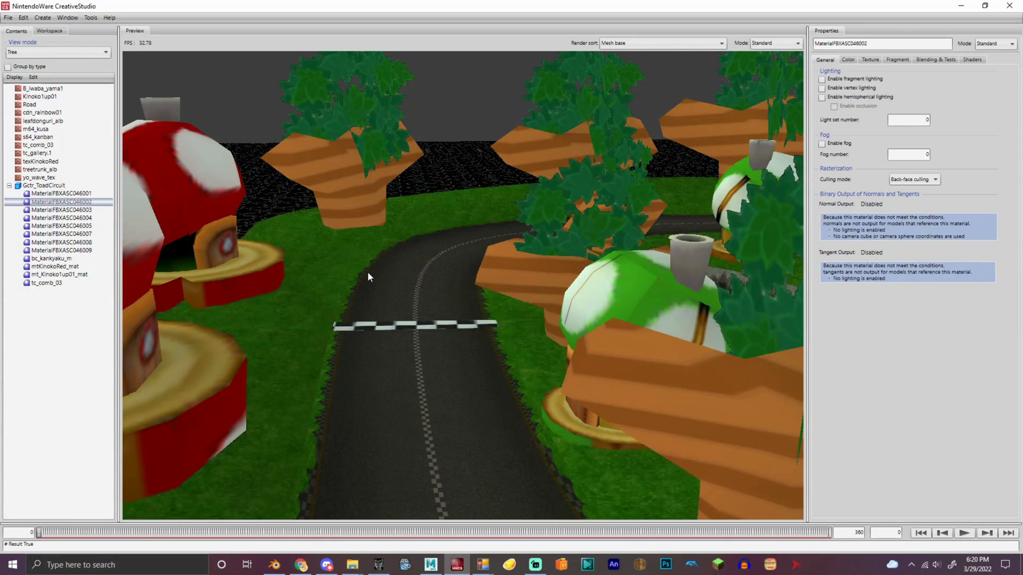
left_click_drag(368, 273, 358, 273)
left_click(65, 211)
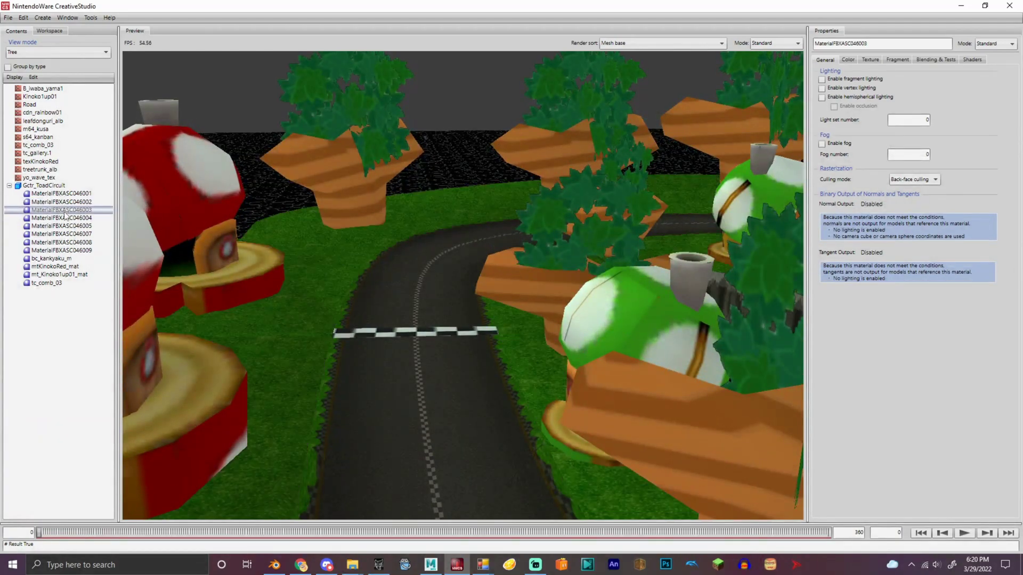
left_click(68, 226)
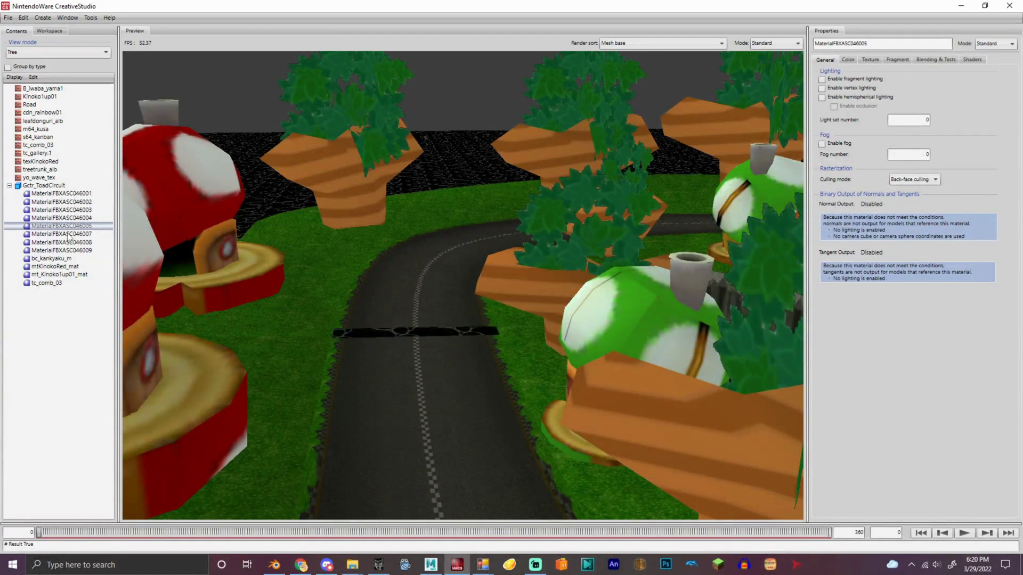
left_click(68, 234)
left_click(72, 243)
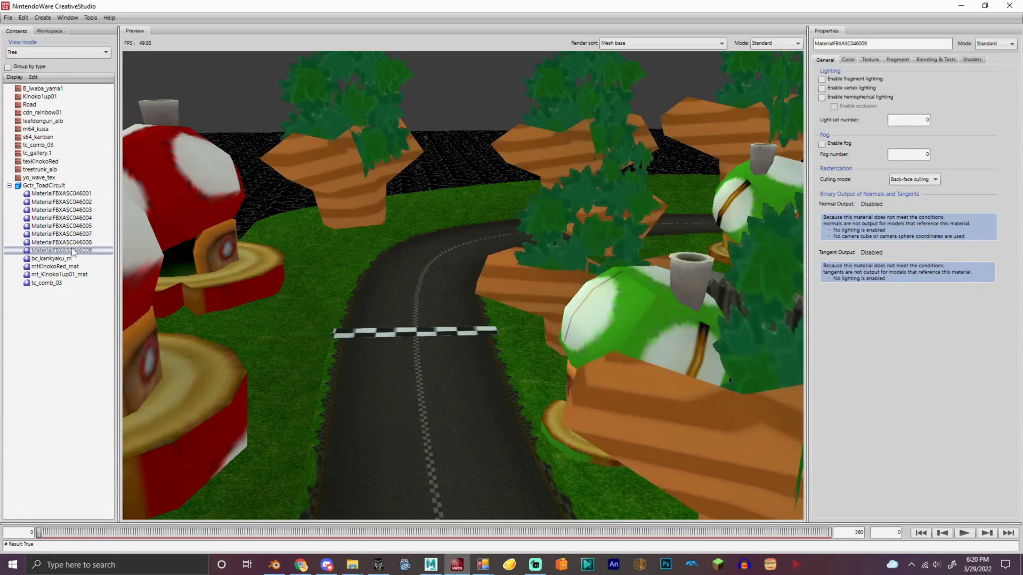
left_click(71, 250)
left_click(935, 59)
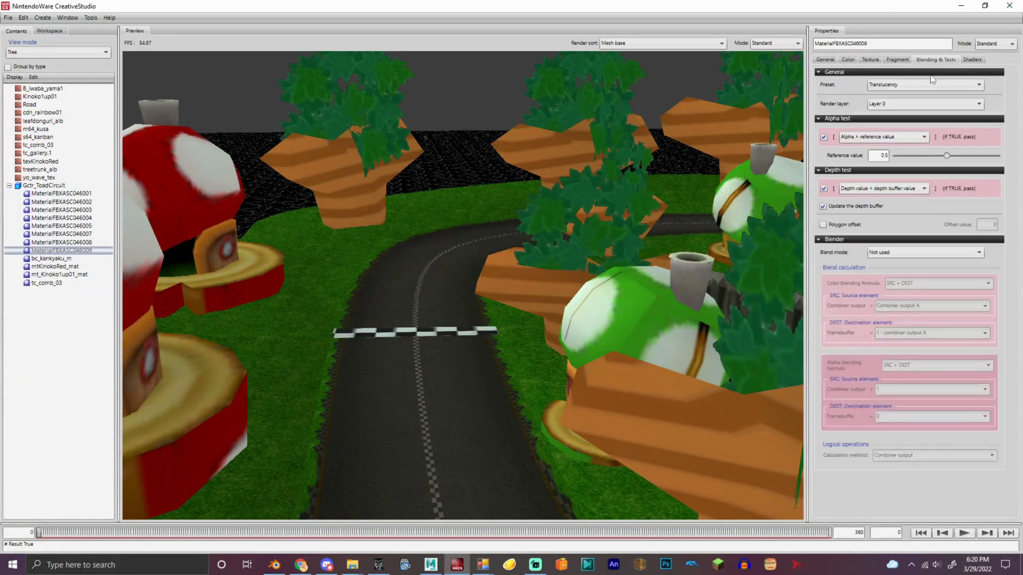
left_click(925, 85)
left_click(923, 86)
- Set both U tiling and V tiling of the mtKinokoRed_mat texture to Mirror, and check the model in Blender before returning to CreativeStudio
left_click(60, 266)
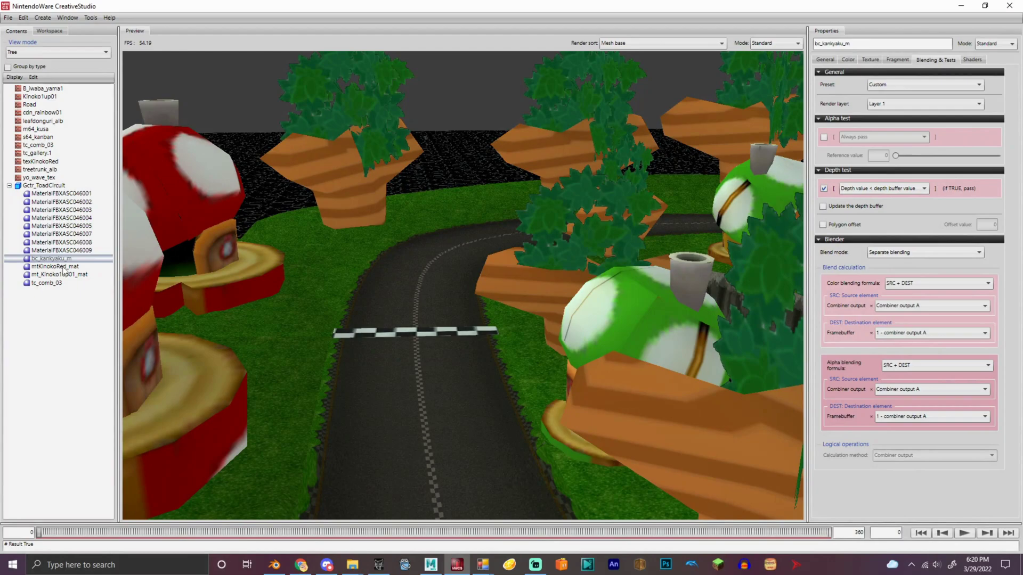
left_click(873, 61)
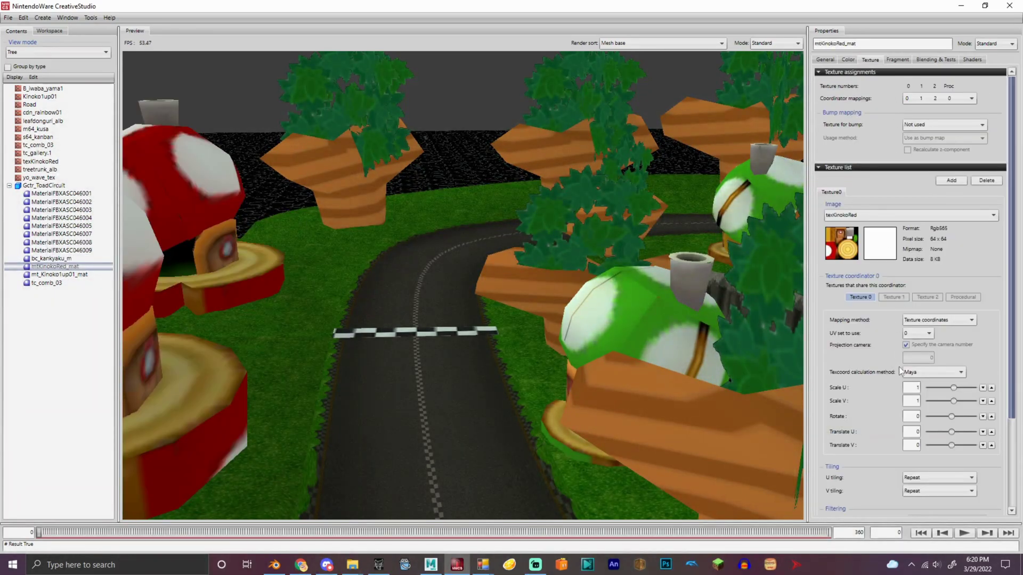
left_click(924, 496)
left_click(922, 492)
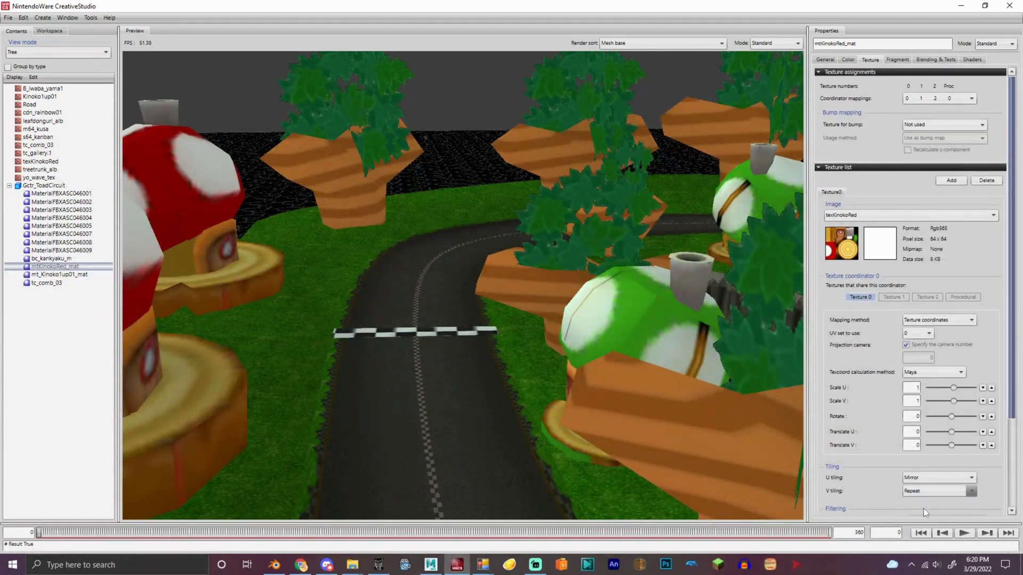
left_click(923, 508)
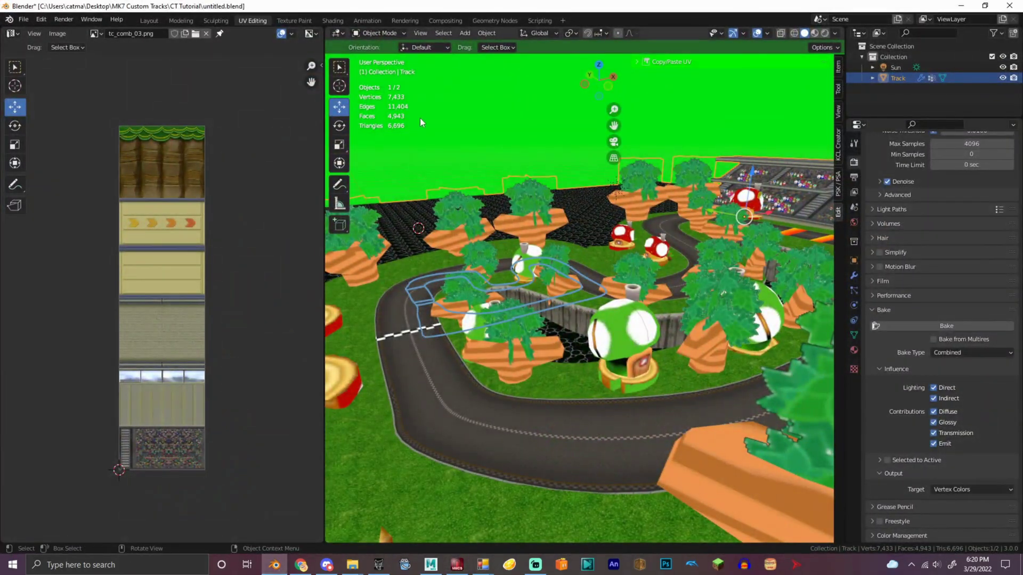
left_click(467, 565)
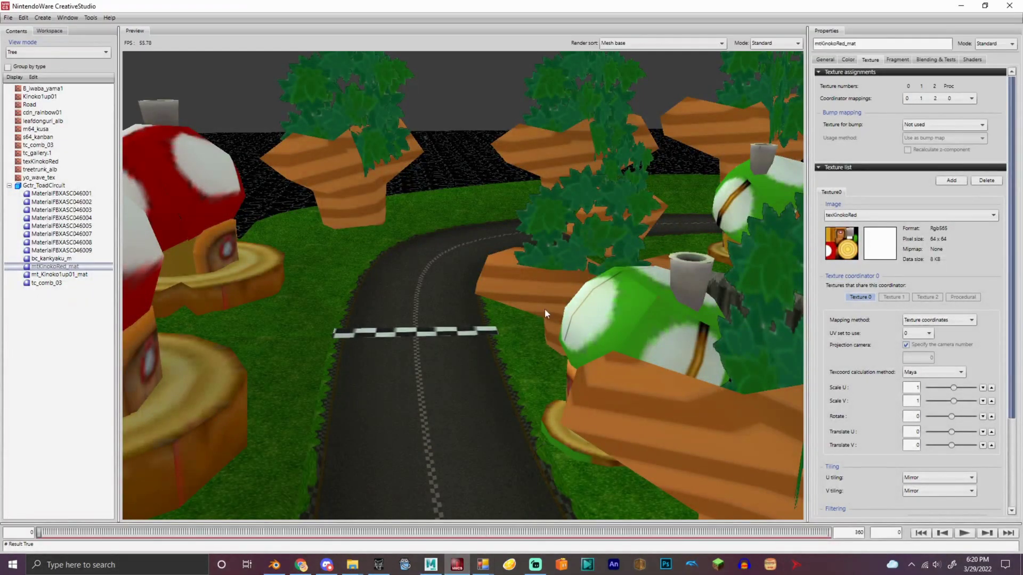
- Set both U tiling and V tiling of the mt_Kinoko1up01_mat texture to Mirror
left_click(60, 275)
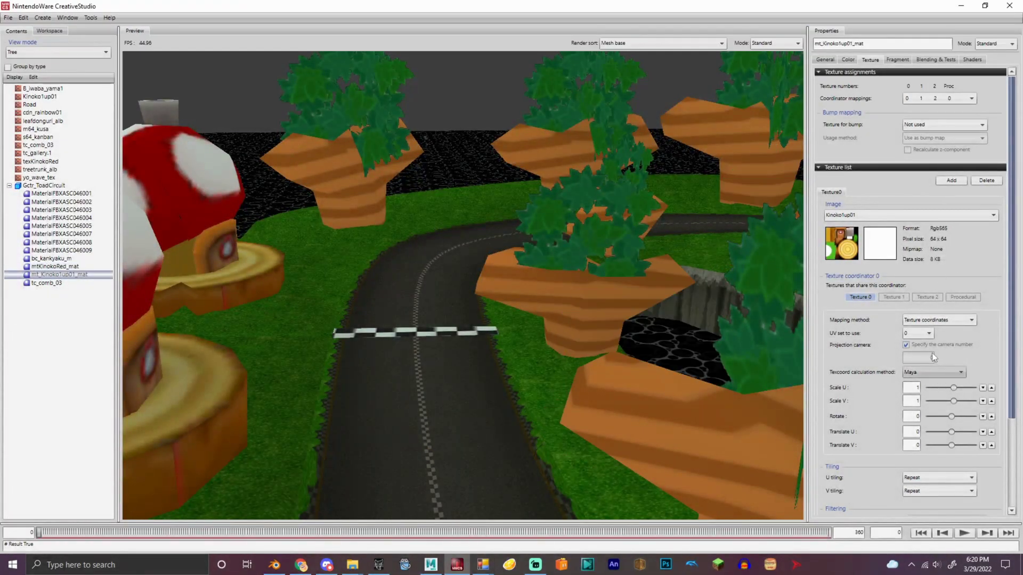
left_click(927, 477)
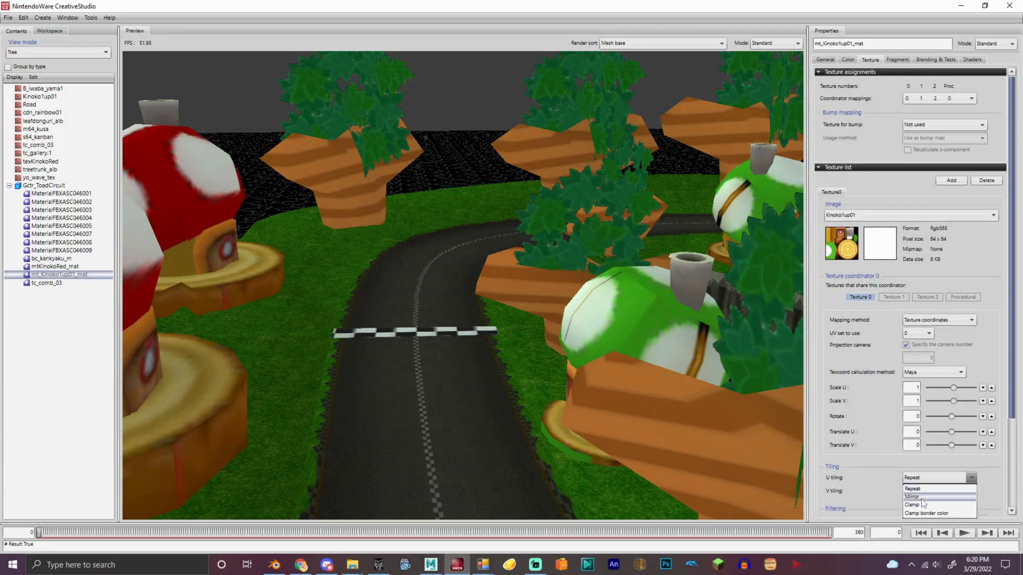
left_click(930, 497)
left_click(929, 491)
left_click(928, 510)
- Identify the material of the orange boost panels on the track and bring up its available actions
left_click_drag(717, 398, 372, 331)
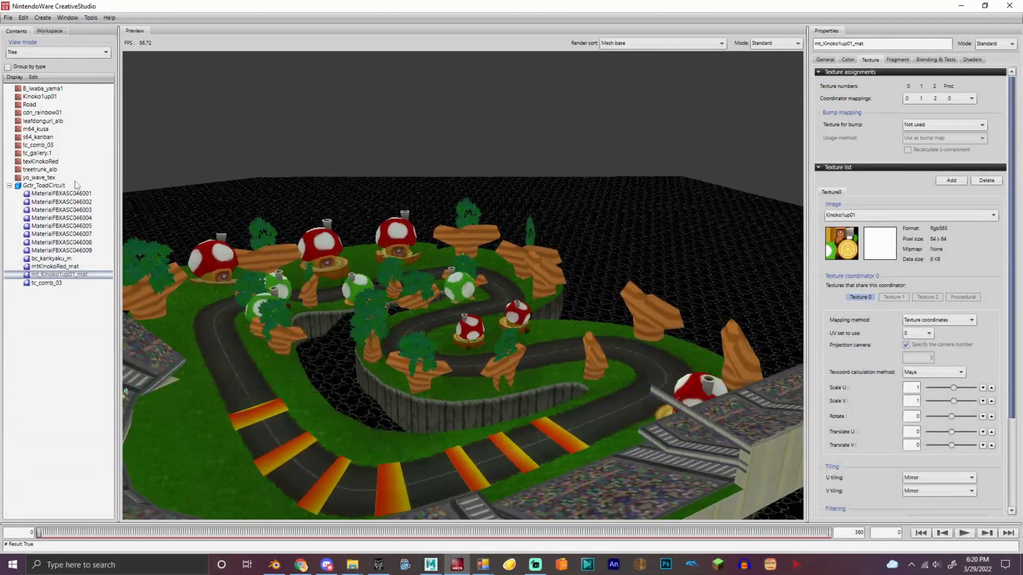
left_click(55, 259)
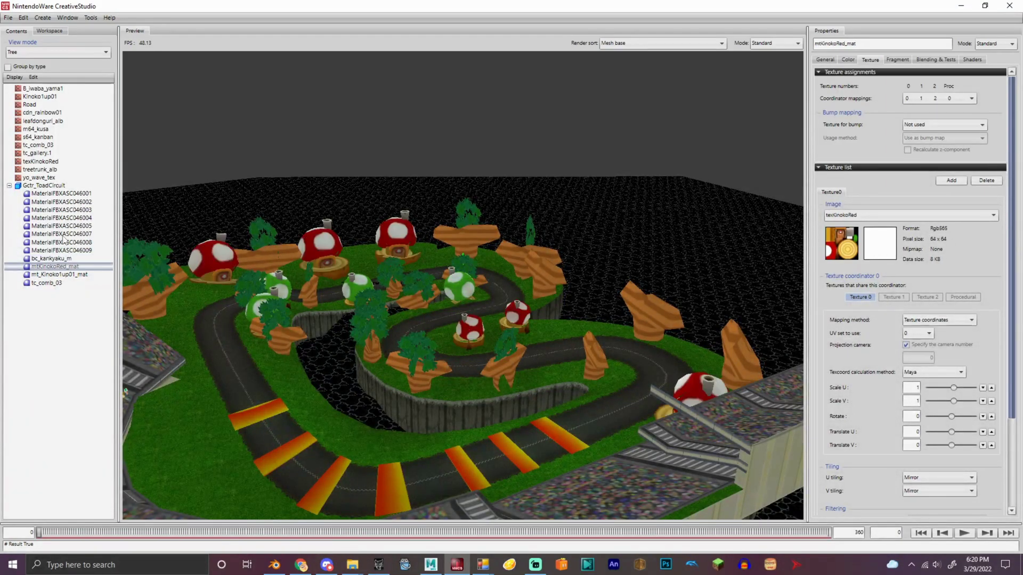
left_click(67, 242)
left_click(66, 234)
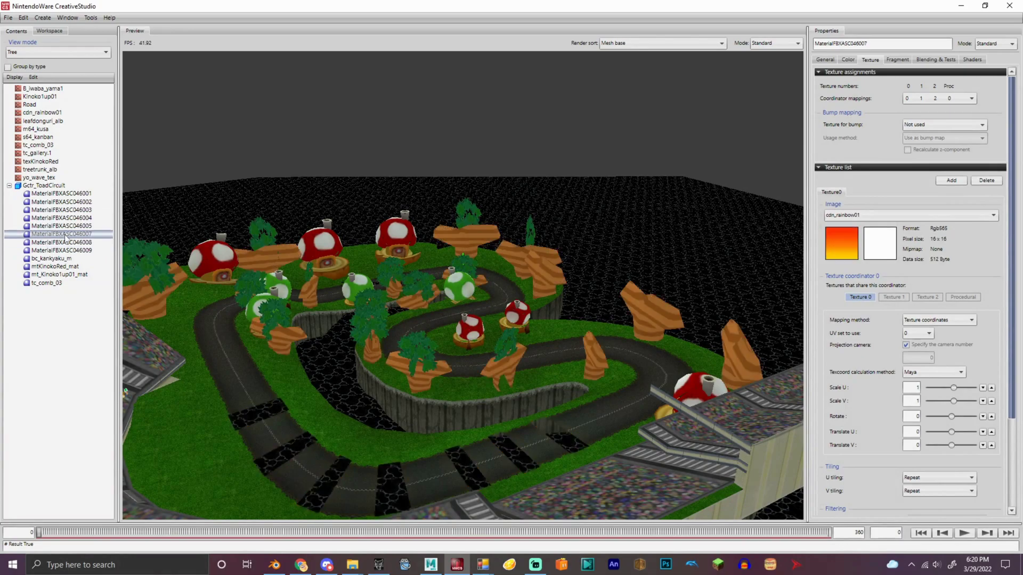
right_click(66, 234)
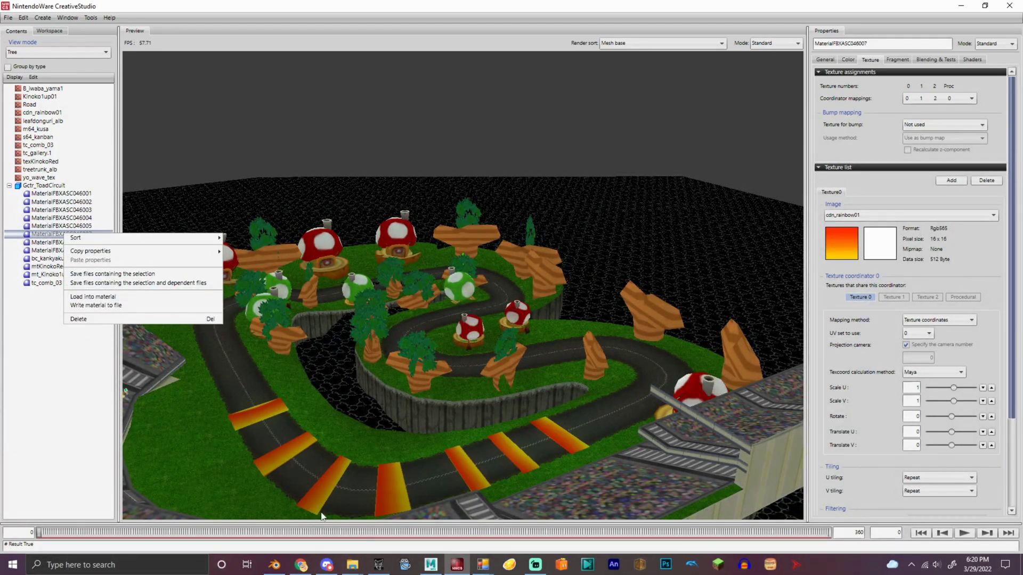
- Load boost1.ctex and boost2.ctex from the GBA Snow Land folder in MK7 CT Pack into CreativeStudio
left_click(353, 566)
left_click(319, 527)
key("alt+Tab")
left_click(108, 126)
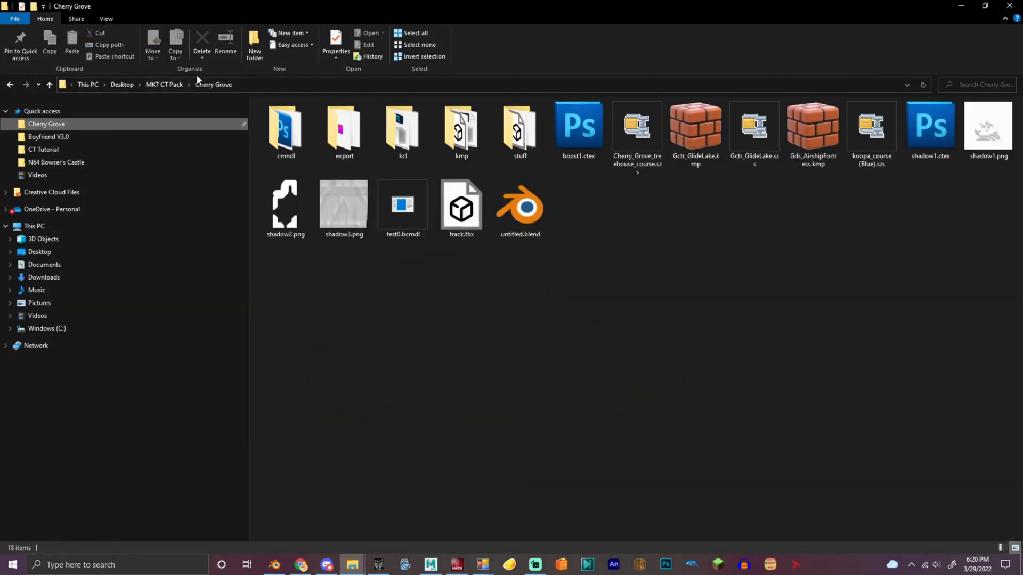
left_click(167, 84)
scroll(416, 293, "down", 2)
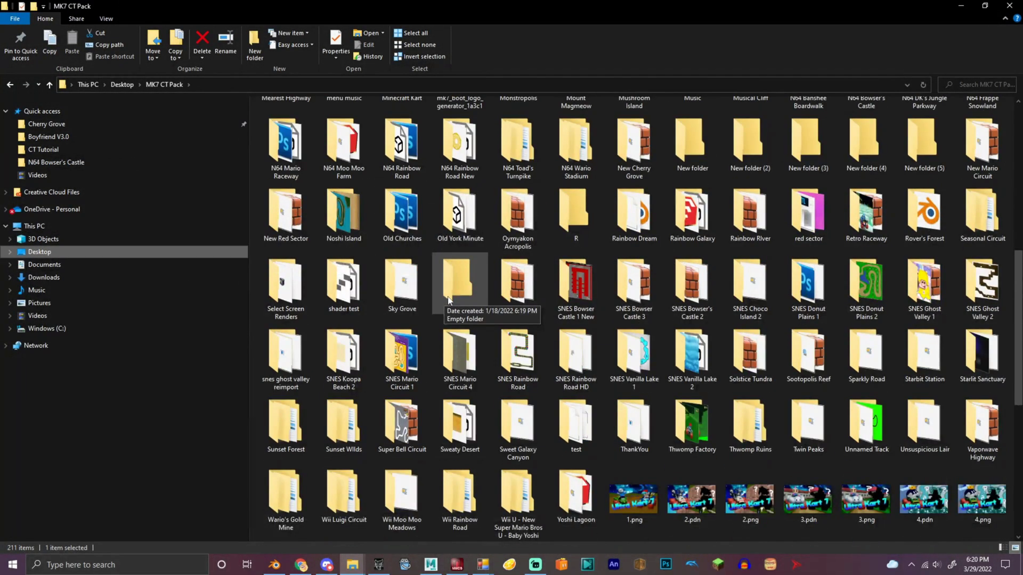
scroll(450, 299, "up", 2)
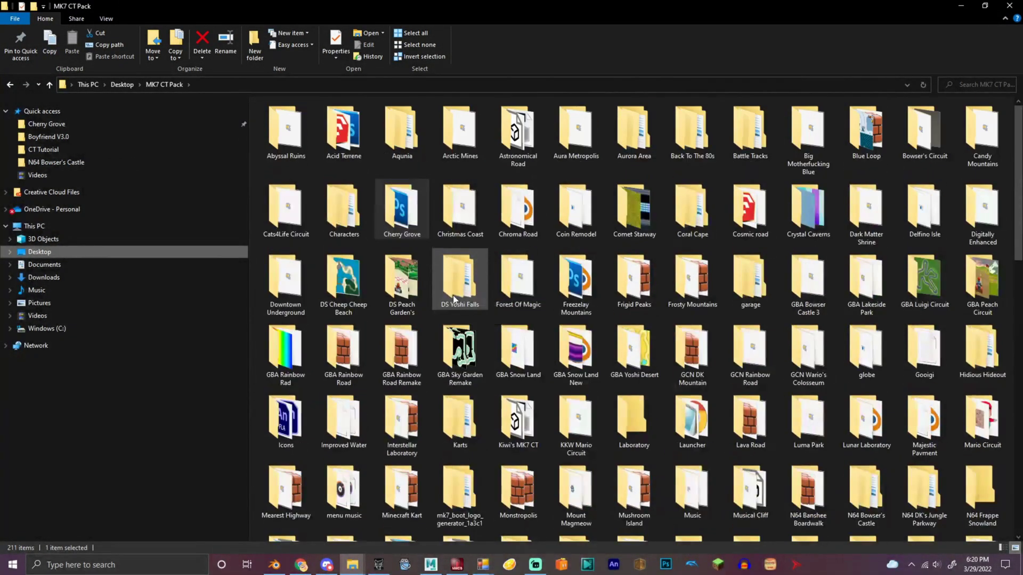
double_click(515, 368)
left_click_drag(570, 235, 635, 203)
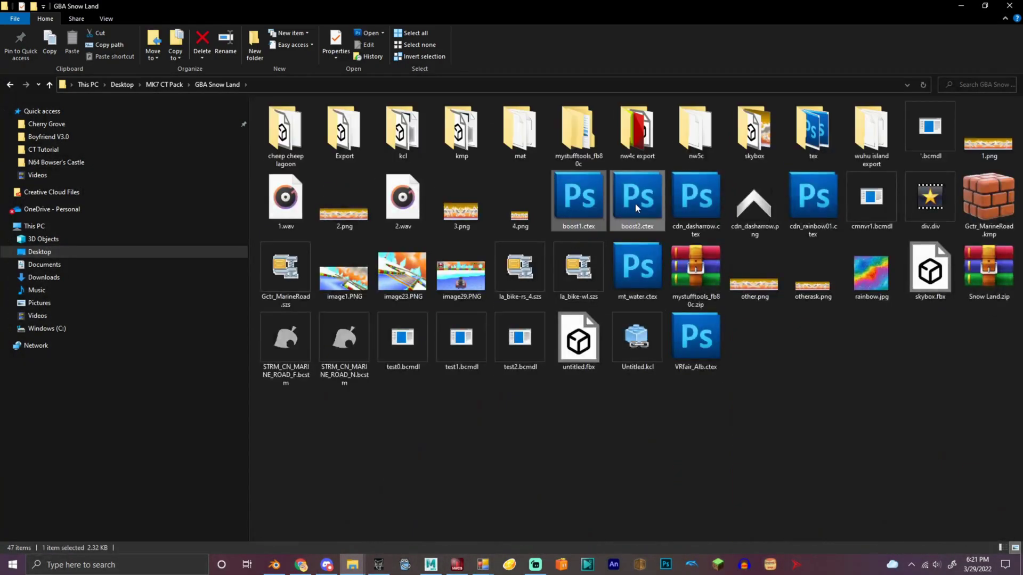
left_click(457, 565)
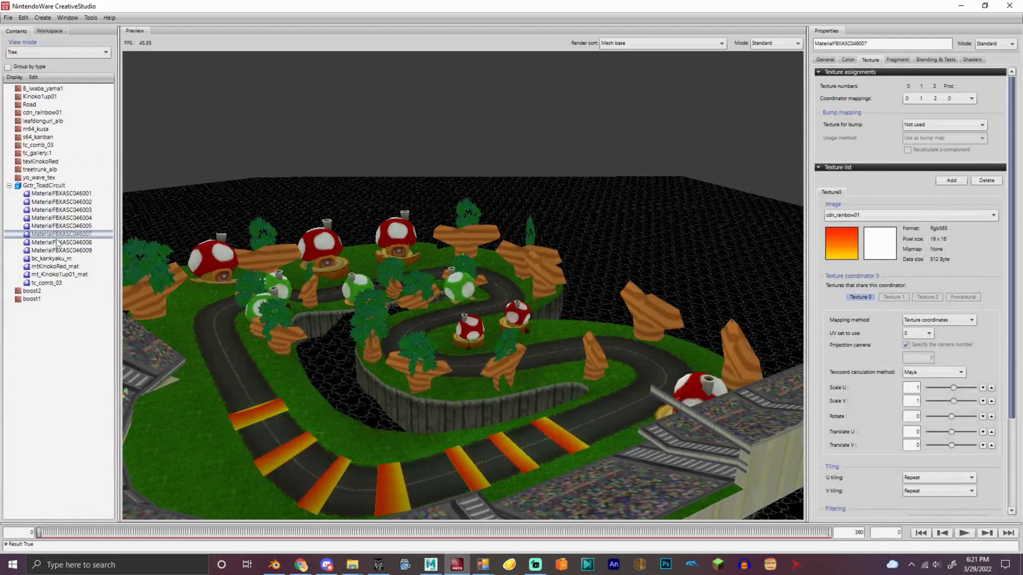
- Assign boost1 as the first texture of MaterialFBXASC046007 and add boost2 as a second texture
left_click_drag(260, 295, 266, 291)
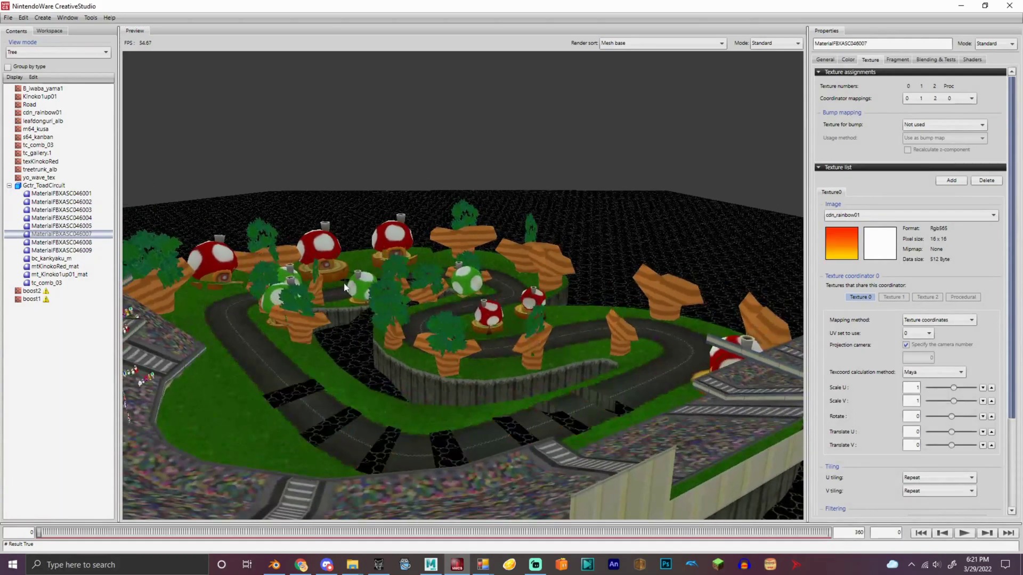
left_click(868, 215)
left_click(848, 331)
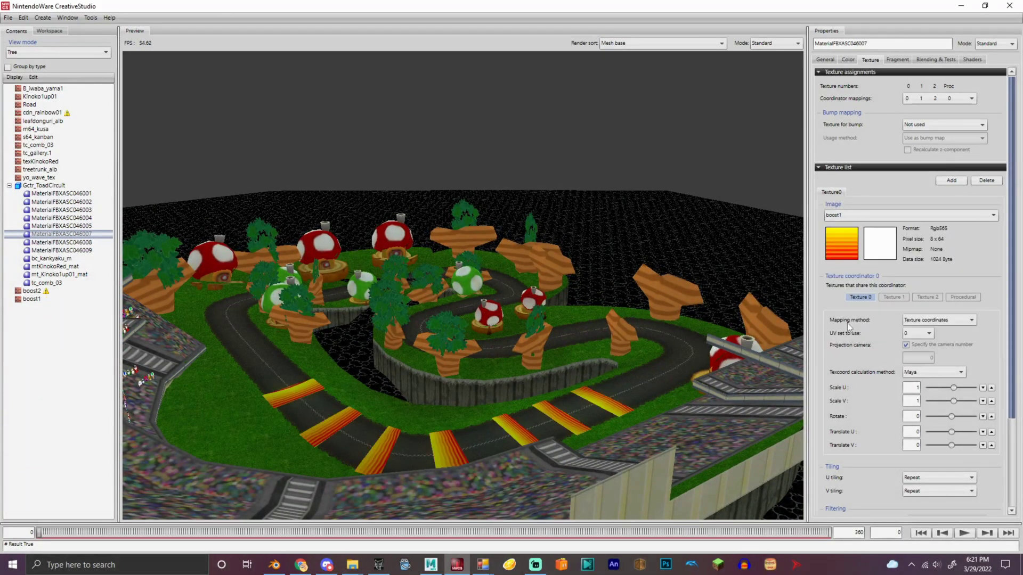
left_click(951, 180)
left_click(905, 215)
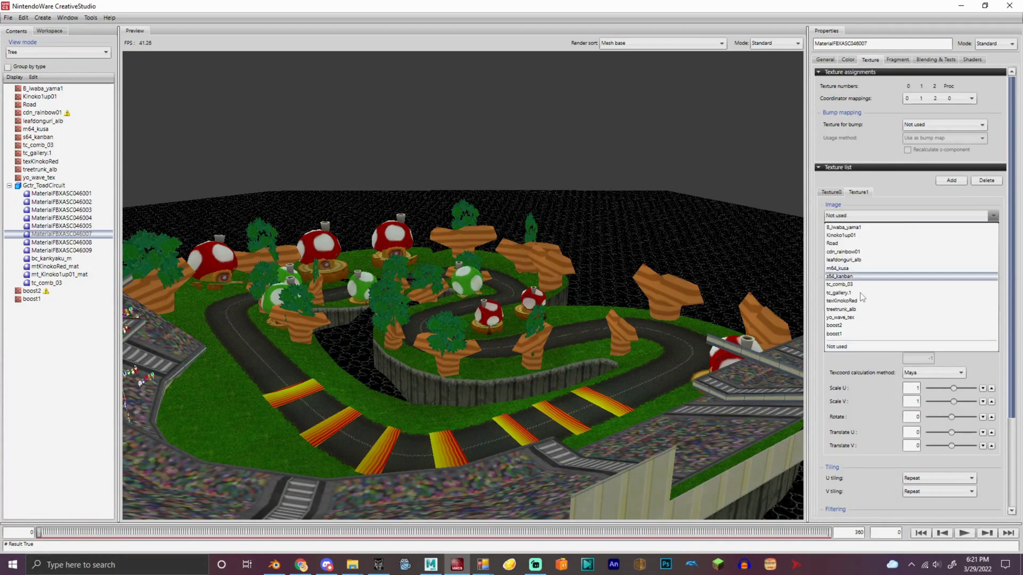
left_click(847, 323)
- Configure the material's Combiner 0 color with Texture 0 as source 0, Texture 1 as source 1 and formula A + B
left_click(897, 60)
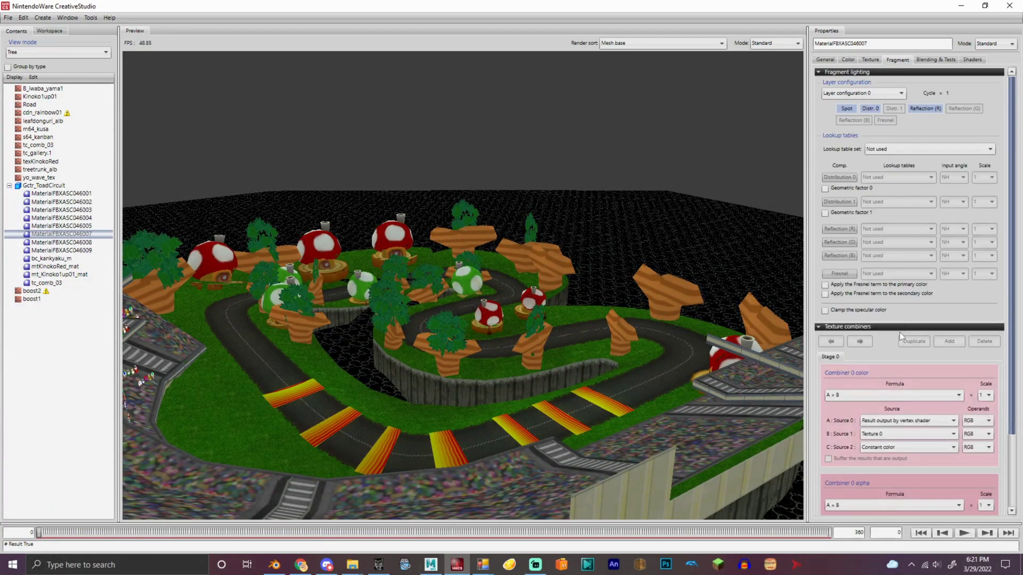
left_click(906, 421)
left_click(874, 431)
left_click(877, 434)
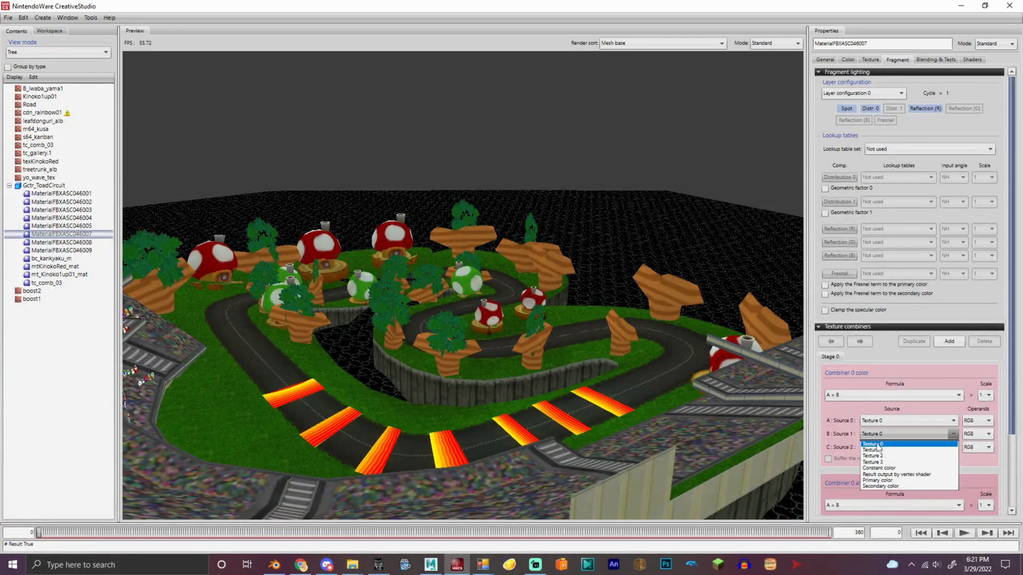
left_click(878, 450)
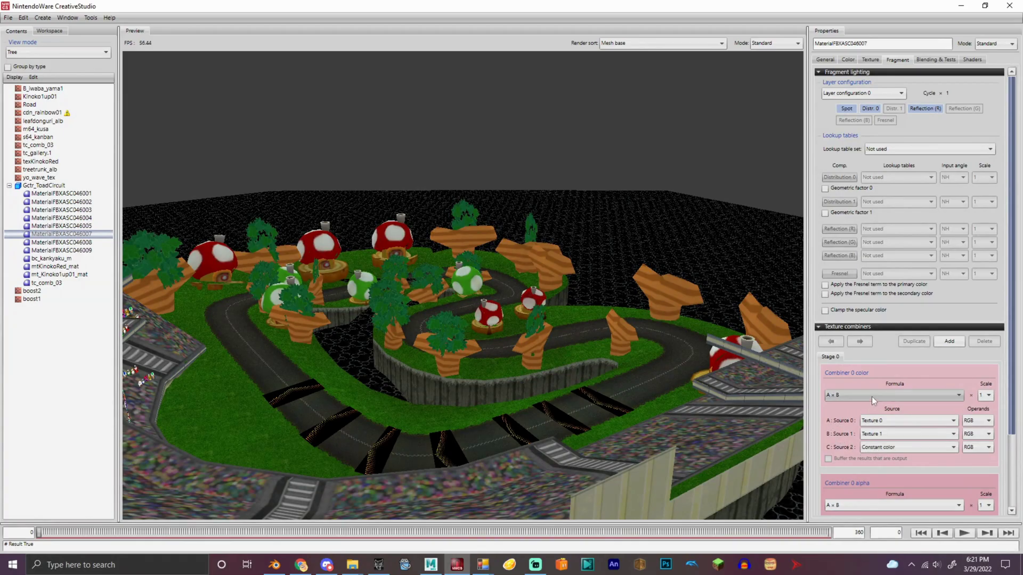
left_click(872, 399)
left_click(869, 430)
scroll(426, 392, "up", 2)
left_click_drag(426, 391, 459, 380)
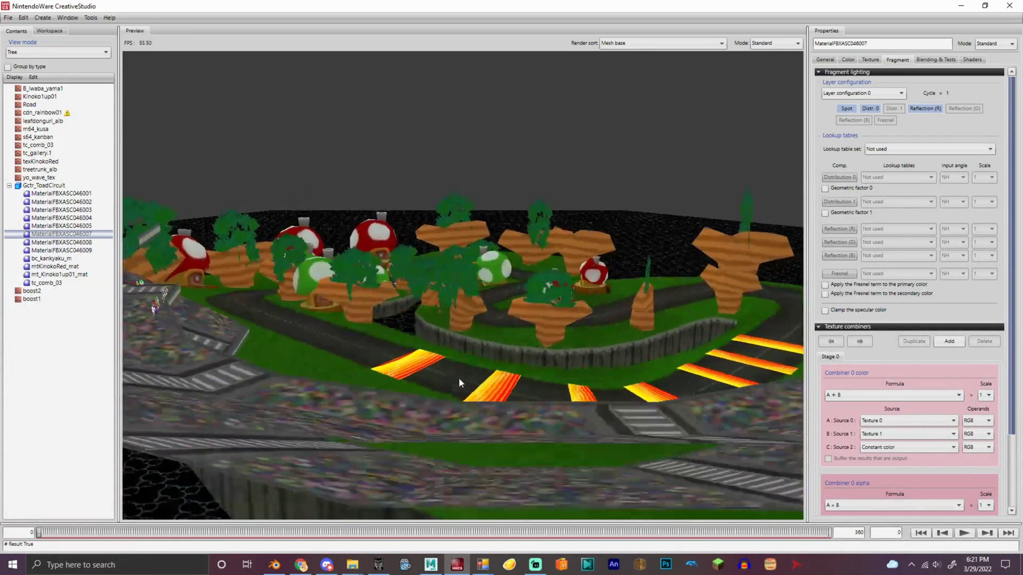
scroll(526, 388, "up", 3)
left_click_drag(526, 388, 509, 390)
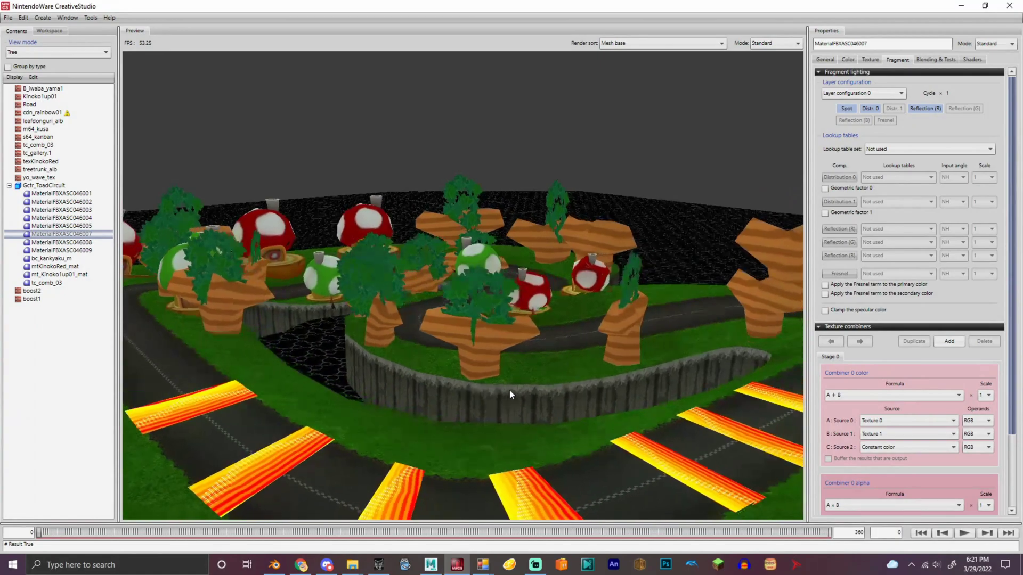
- Set Scale U of the boost panels' boost2 texture to 3
left_click(865, 60)
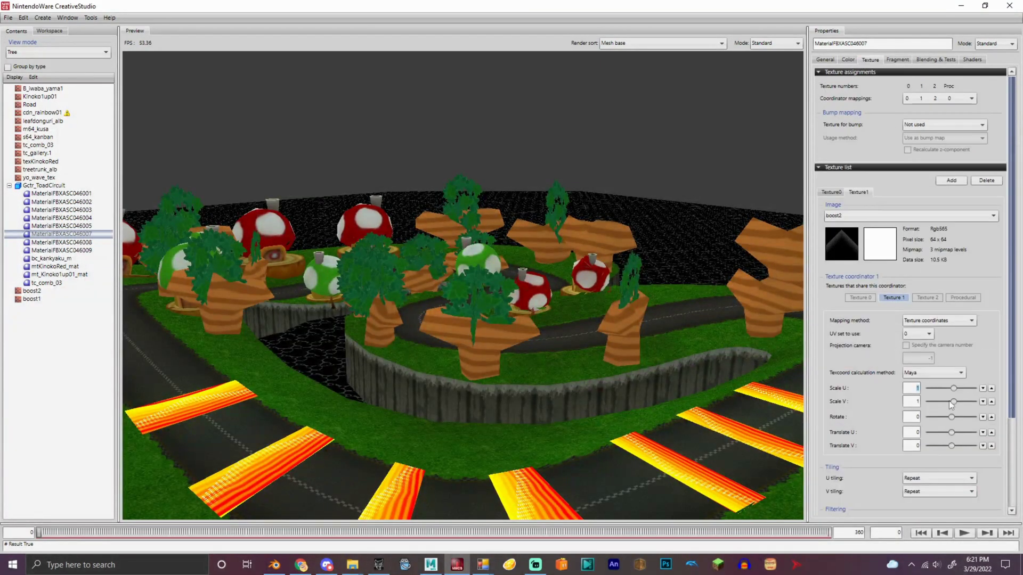
type("4")
key("Return")
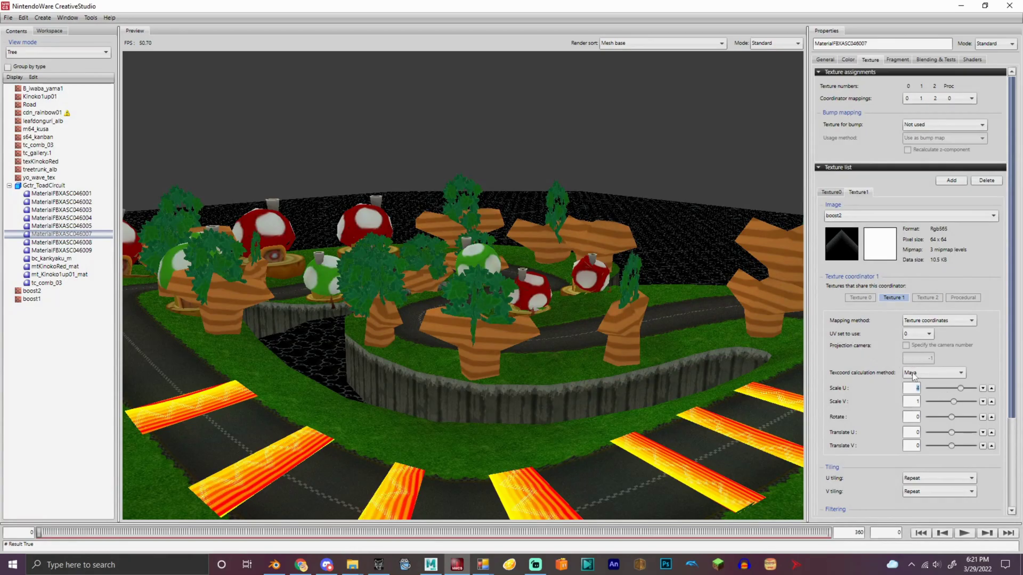
type("3")
key("Return")
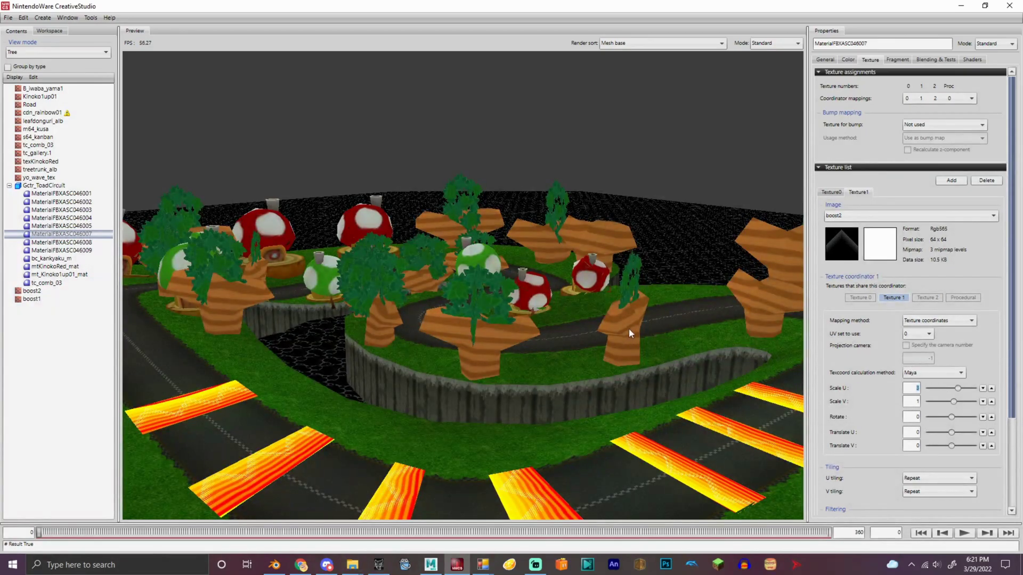
left_click_drag(629, 328, 363, 310)
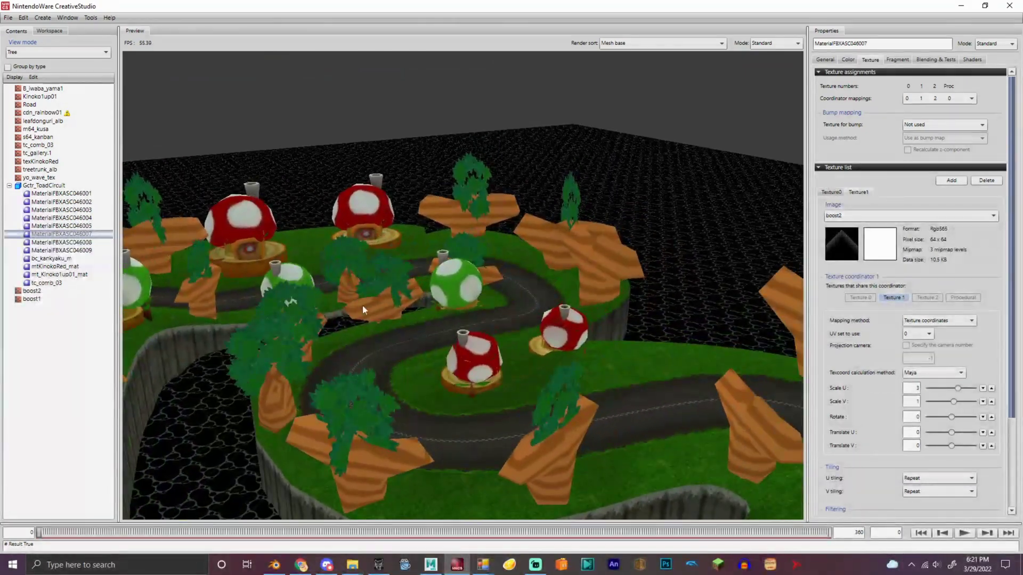
- Go through the Gctr_ToadCircuit materials to identify the one used by the tree leaves
left_click(71, 259)
left_click(65, 267)
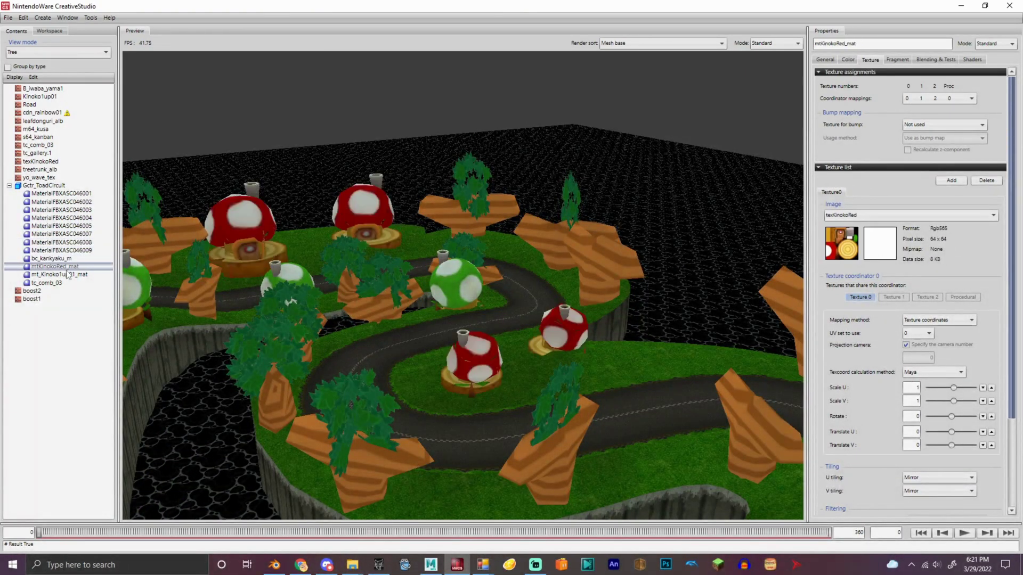
left_click(64, 242)
left_click(63, 186)
left_click(62, 196)
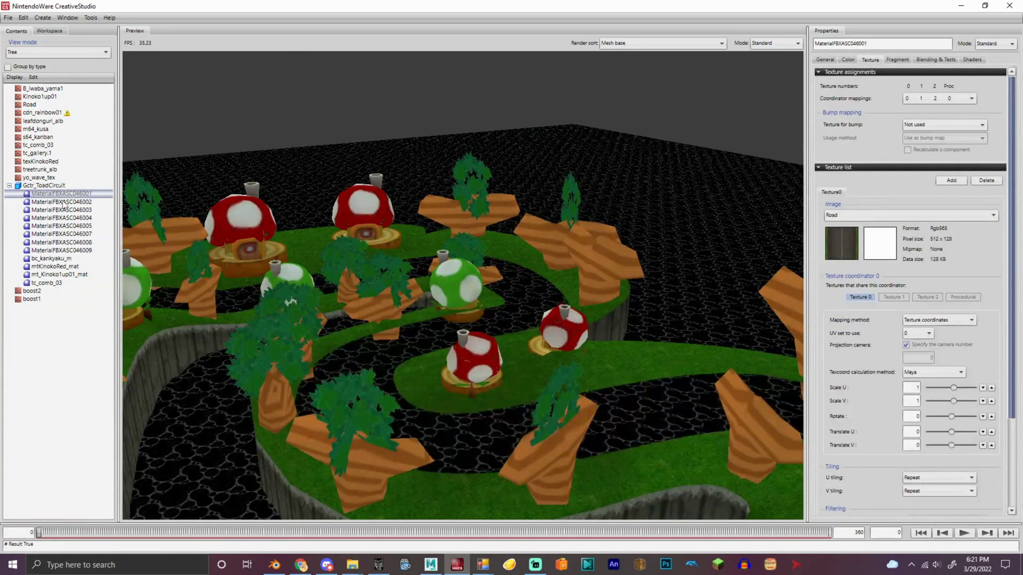
left_click(63, 202)
left_click(64, 210)
left_click(62, 226)
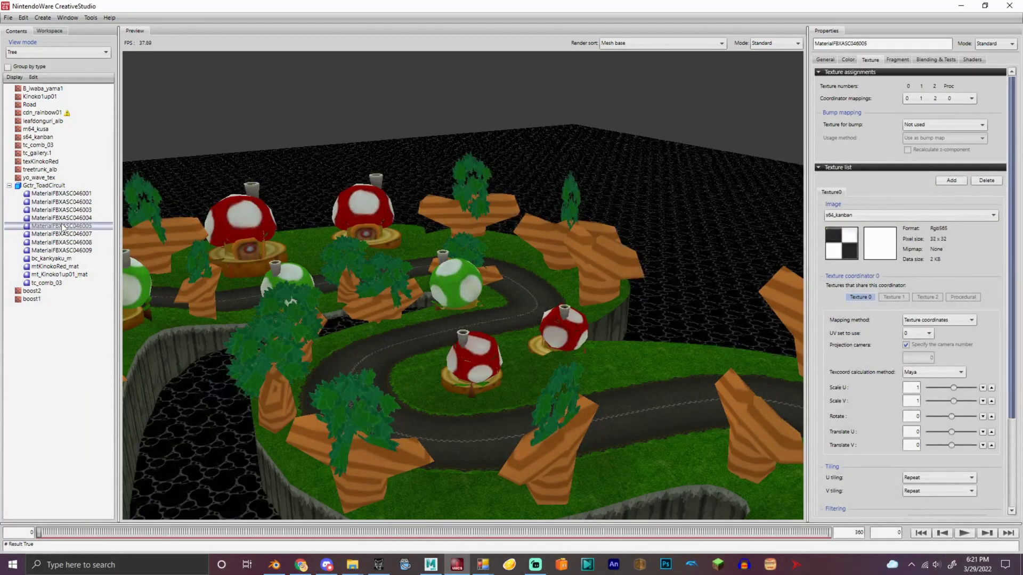
left_click(63, 234)
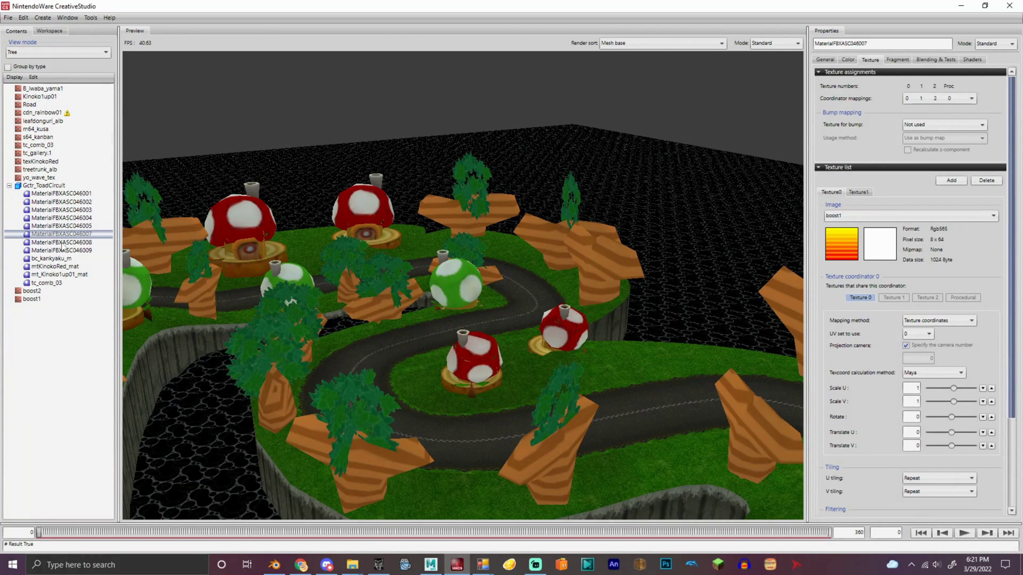
left_click(62, 251)
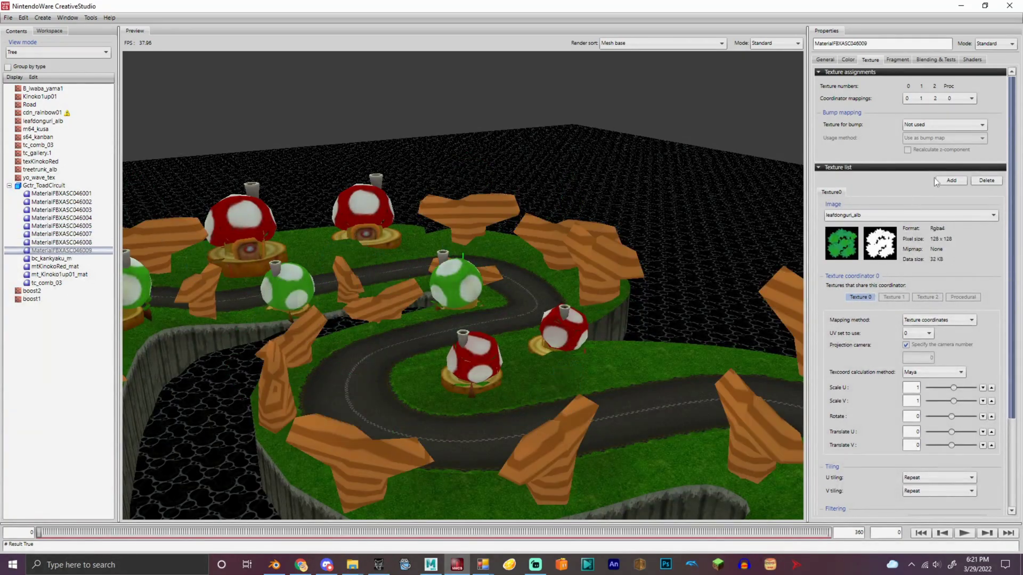
- Check the blending preset of the leaf material MaterialFBXASC046009 and set its culling mode to Display both faces
left_click(931, 61)
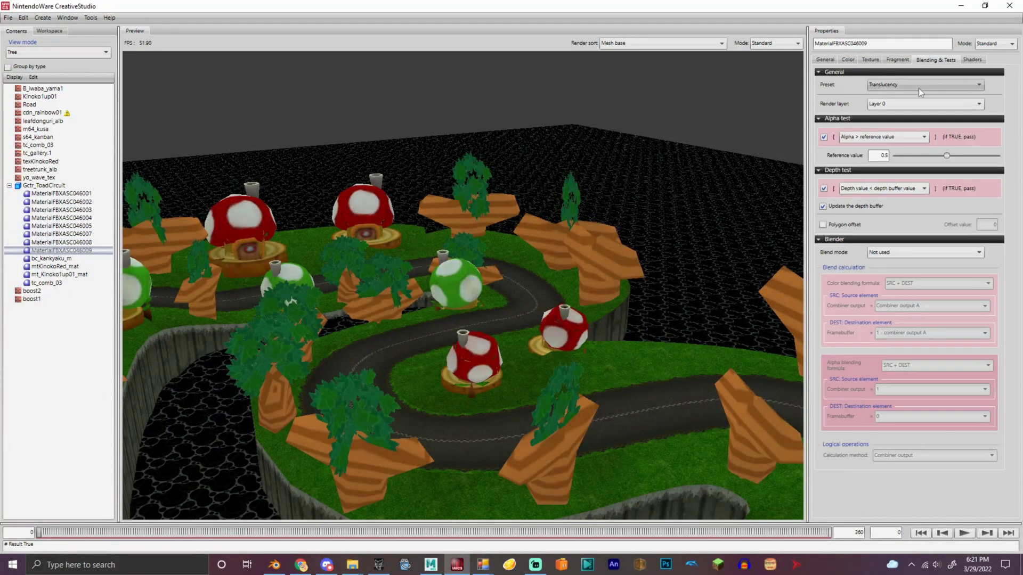
left_click(870, 60)
left_click(824, 59)
left_click(935, 180)
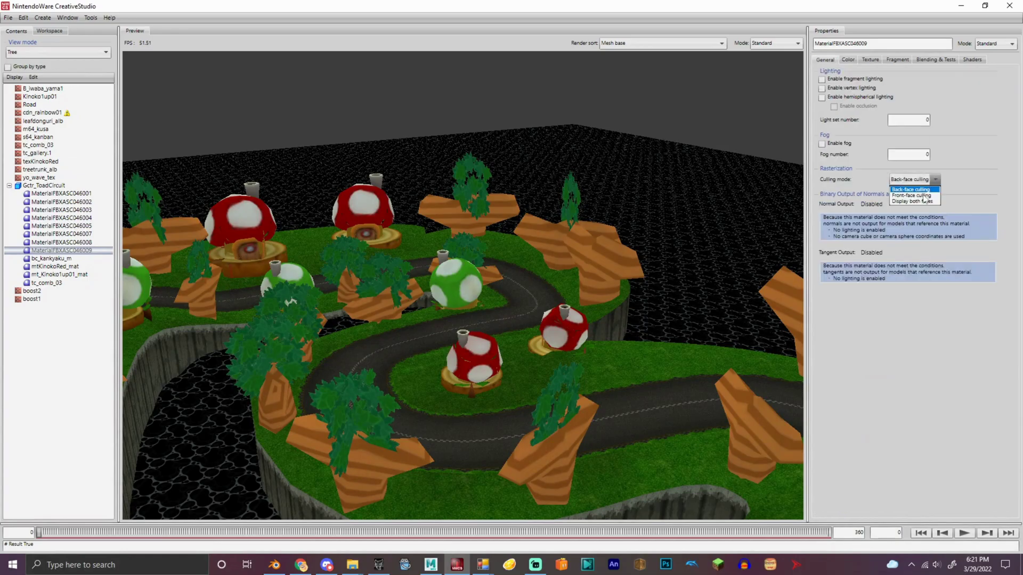
left_click(923, 202)
left_click_drag(650, 207, 532, 219, "alt")
scroll(574, 200, "down", 3)
scroll(591, 206, "up", 3)
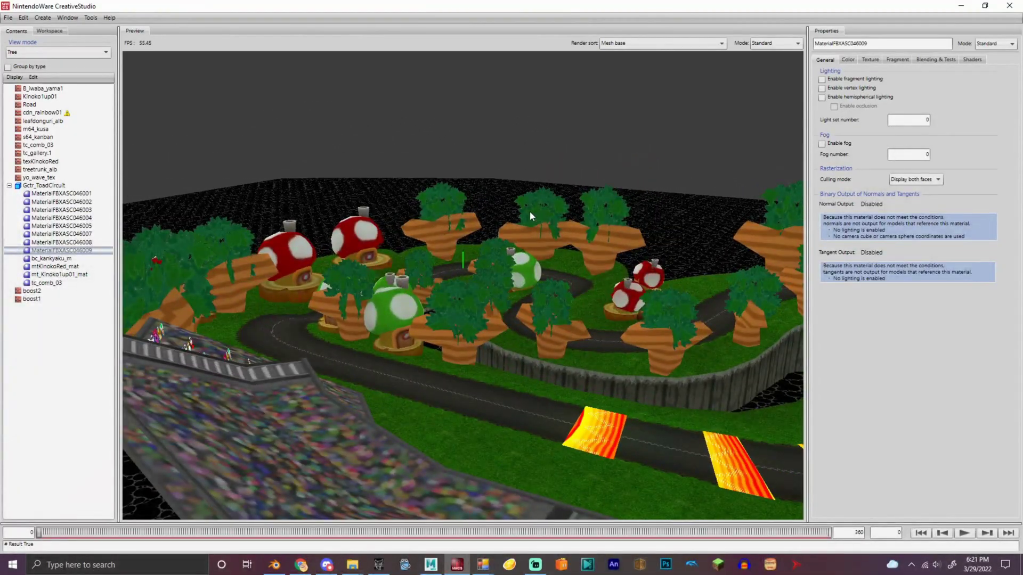
- Open test2.bcmdl from GBA Snow Land in Every File Explorer and try to export the material settings of Gctr_MarineRoad
left_click(47, 258)
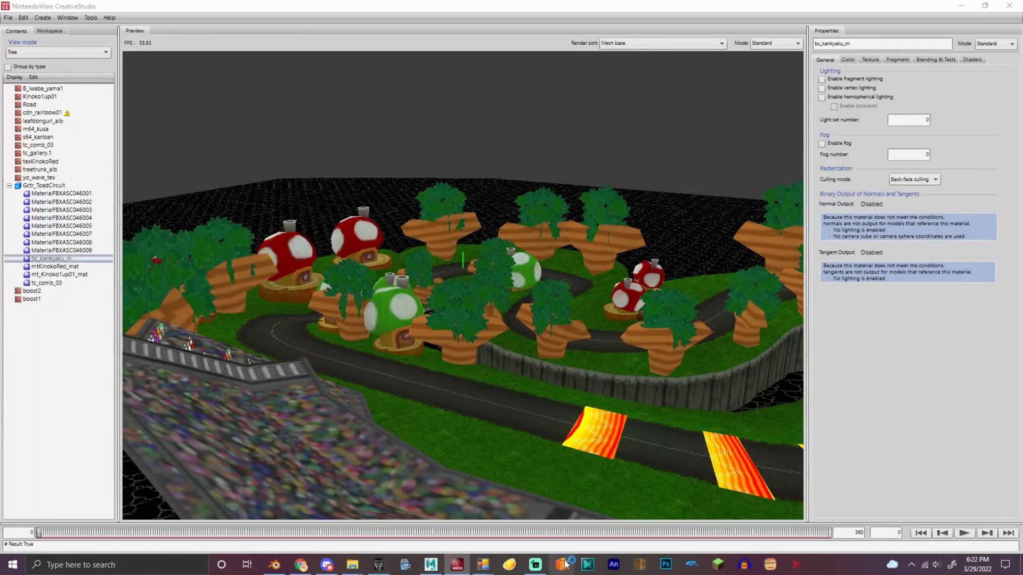
left_click_drag(564, 564, 376, 564)
left_click(352, 563)
left_click(312, 527)
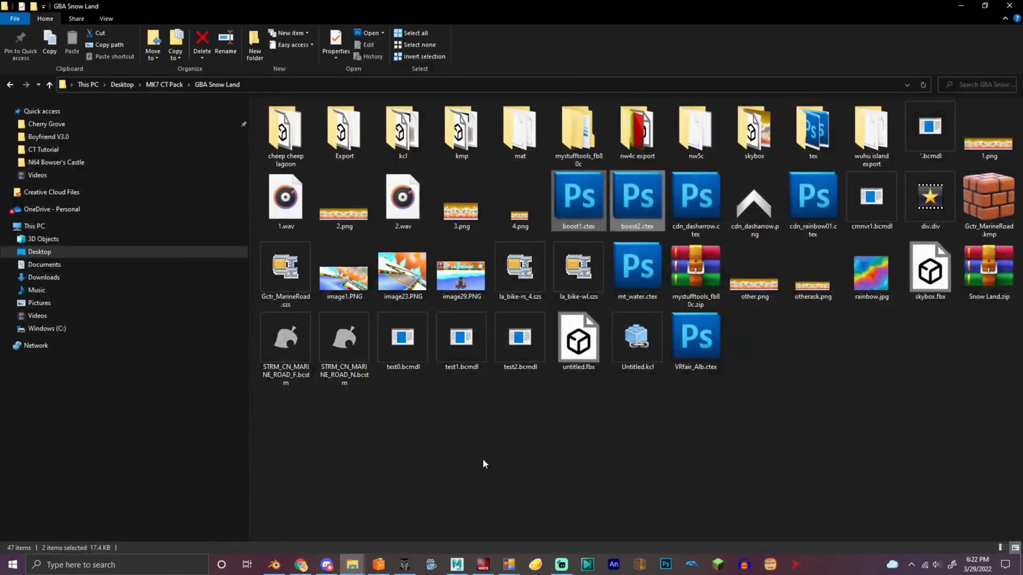
left_click(484, 464)
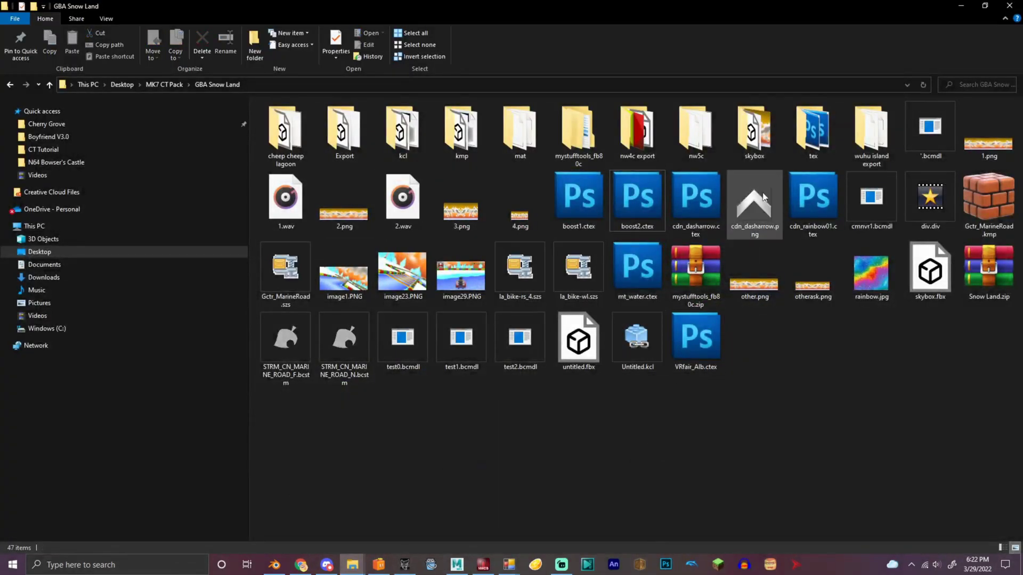
left_click(930, 131)
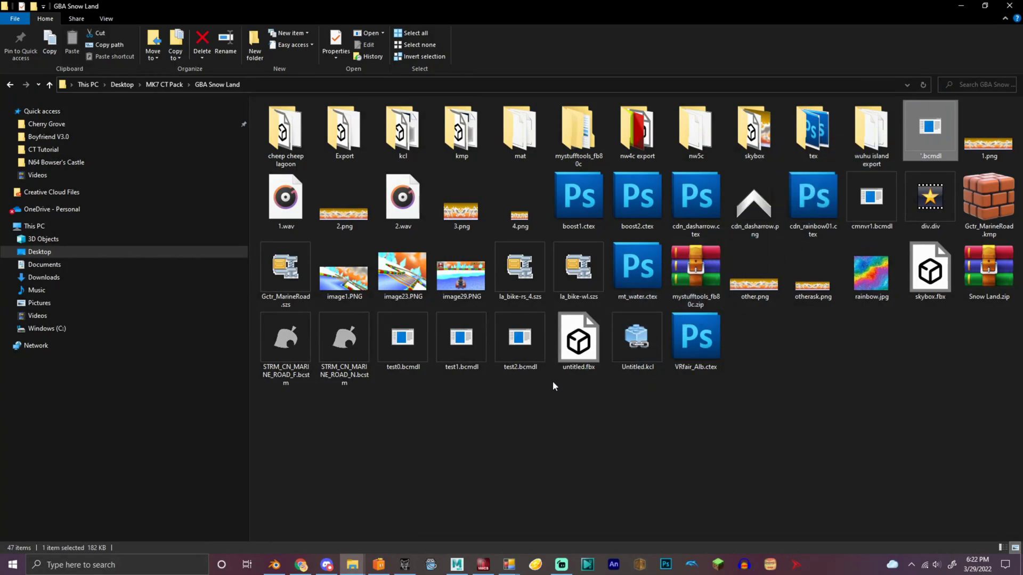
left_click_drag(519, 340, 307, 263)
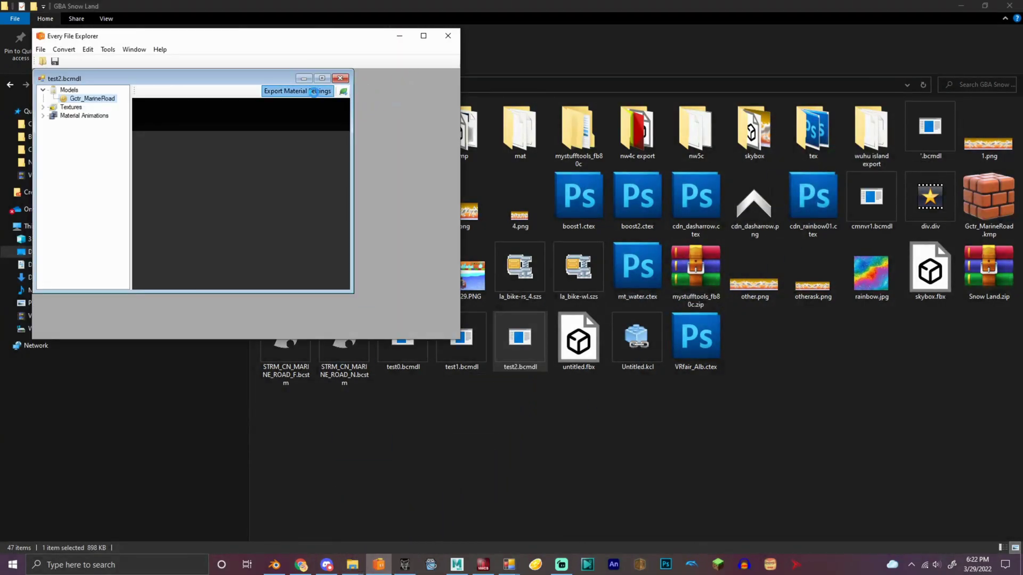
left_click(314, 91)
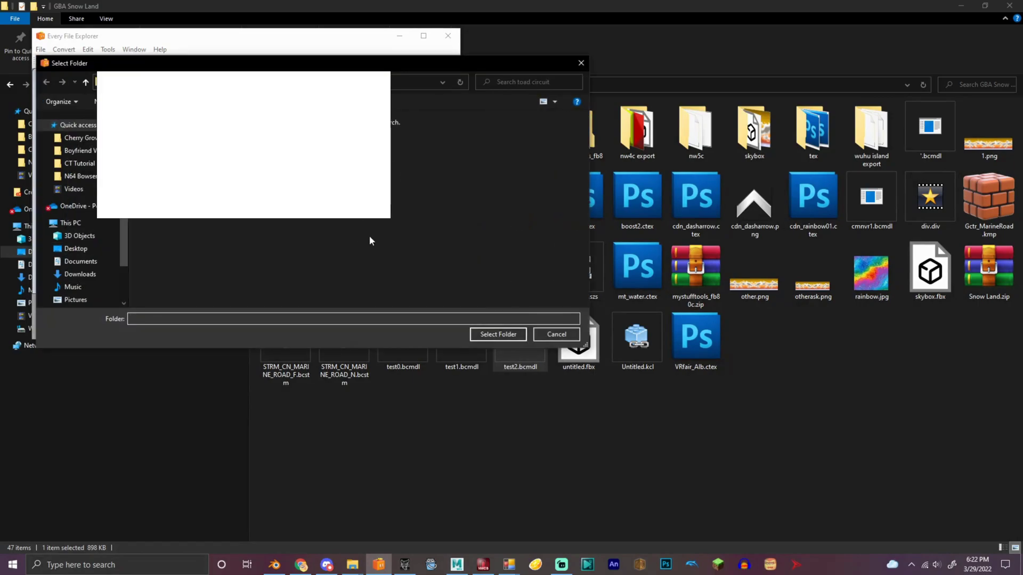
left_click(559, 334)
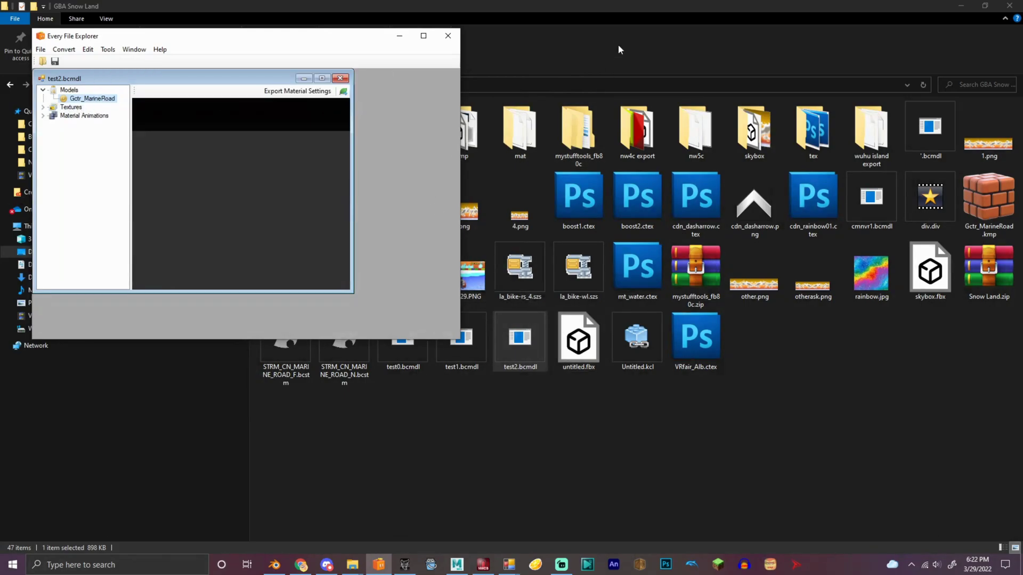
- Look over the exported material files in GBA Snow Land's mat folder and switch back to CreativeStudio
double_click(520, 128)
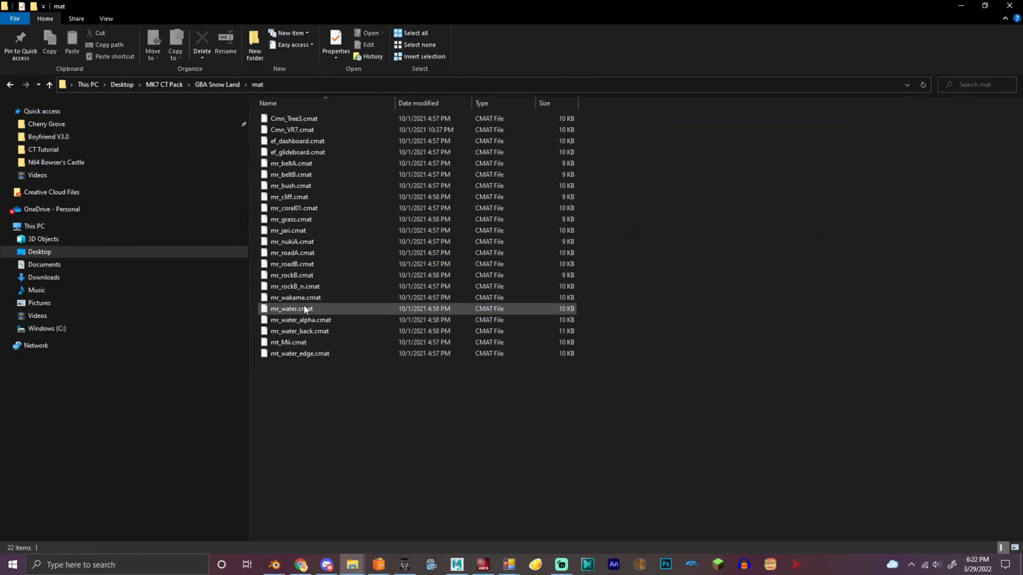
left_click(315, 85)
left_click(489, 568)
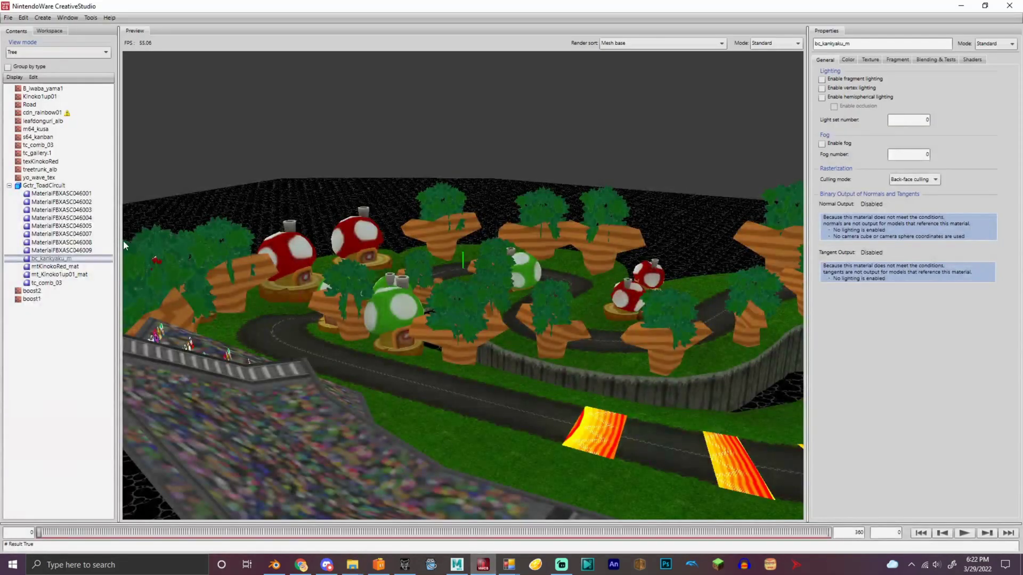
- Go through the Gctr_ToadCircuit materials to identify the one used by the water plane around the track
right_click(47, 259)
left_click(56, 232)
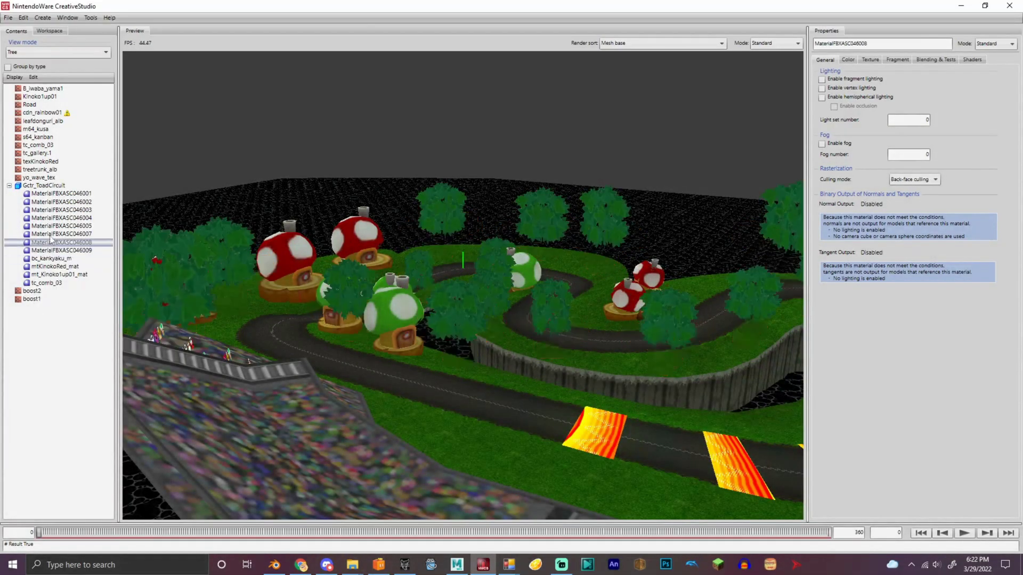
left_click(61, 218)
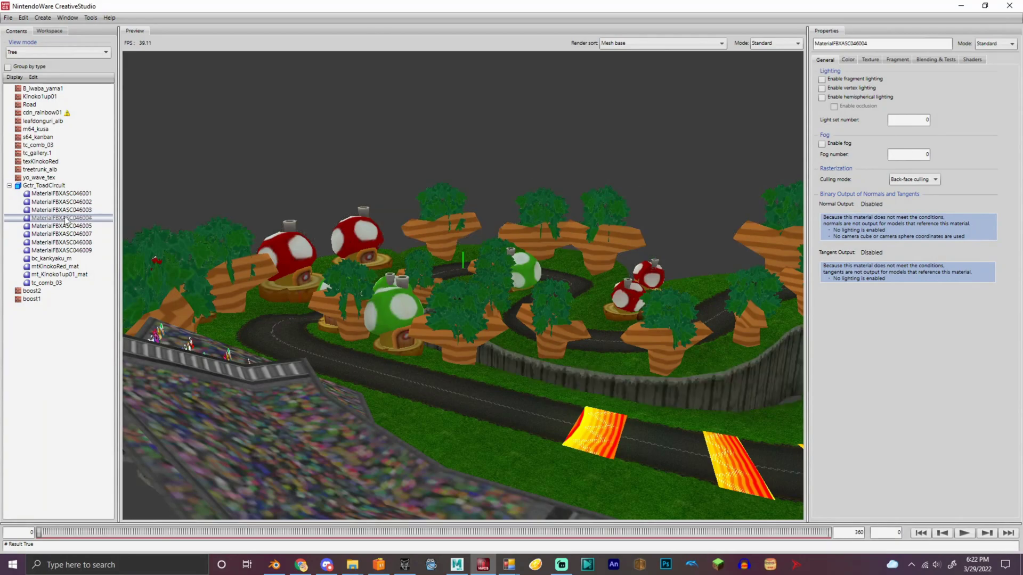
- Load all settings of the mt_water material file from Mount Magmeow's cmat folder into MaterialFBXASC046004
right_click(65, 218)
left_click(105, 281)
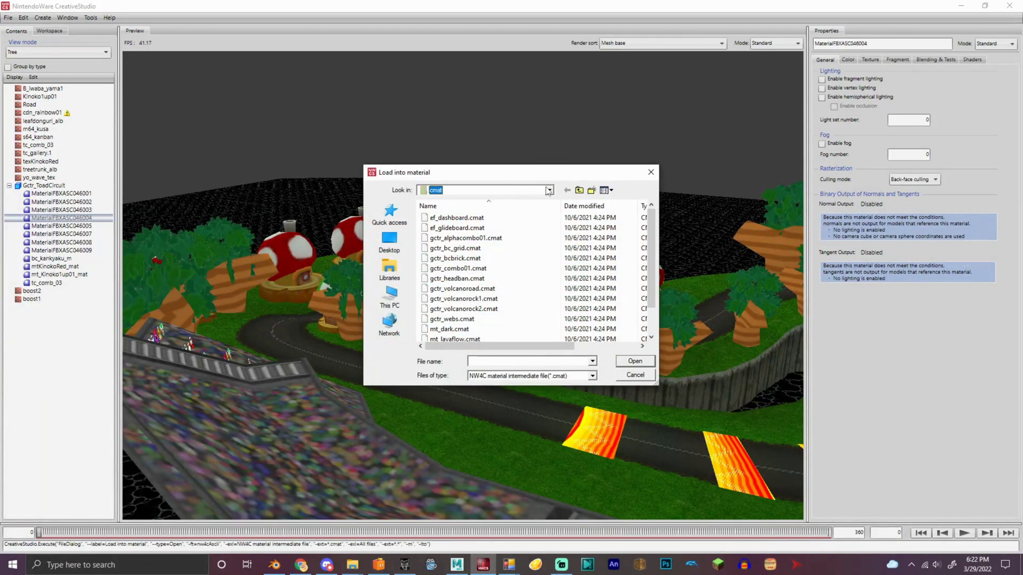
left_click(548, 190)
scroll(473, 234, "up", 1)
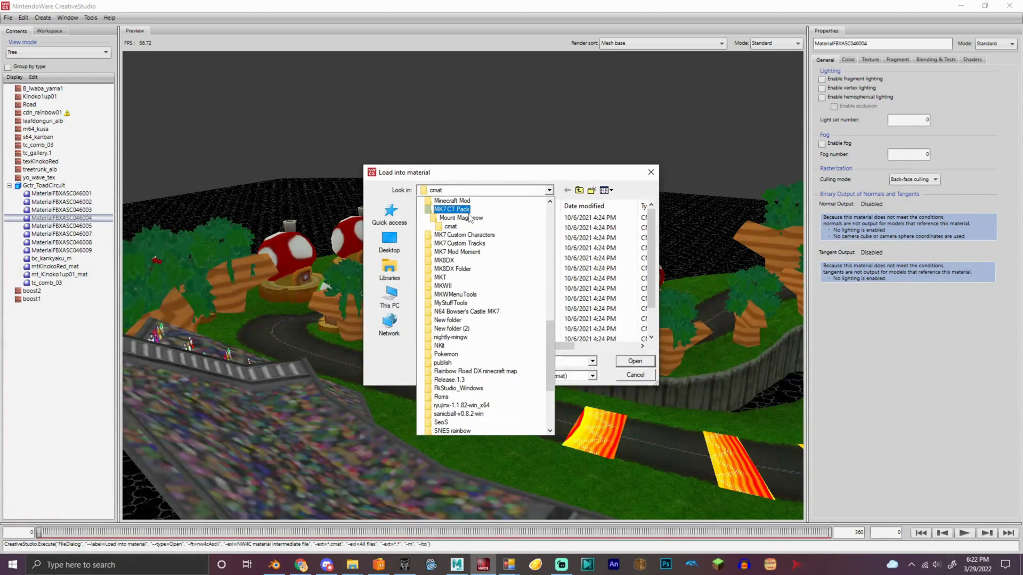
left_click(460, 228)
scroll(472, 270, "down", 1)
double_click(467, 319)
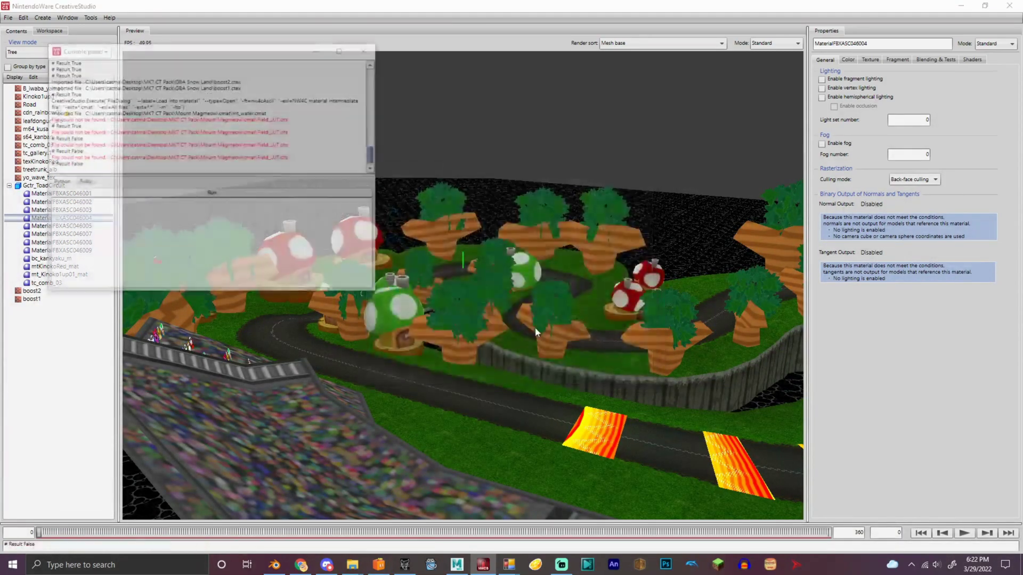
left_click(508, 394)
left_click(366, 51)
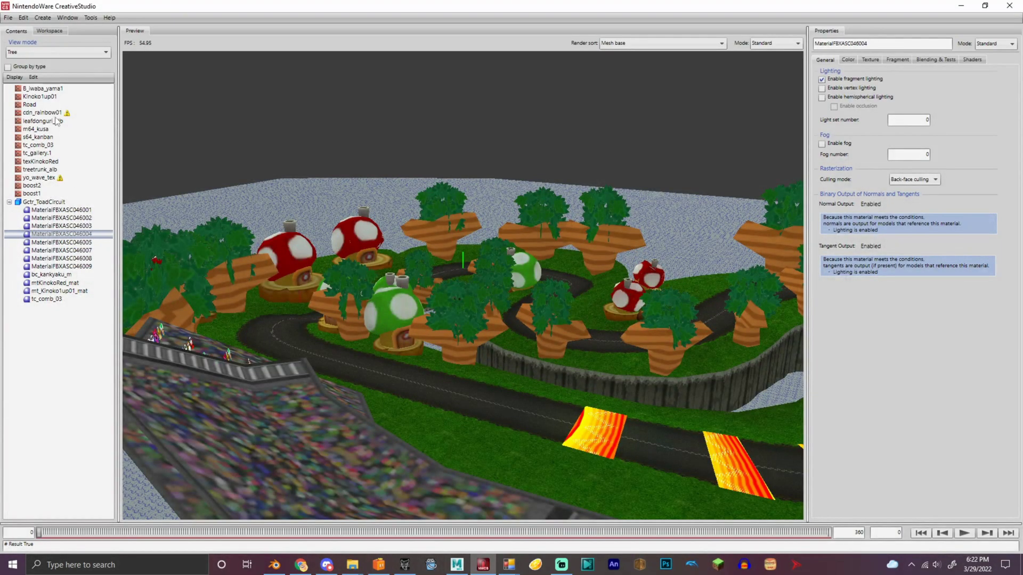
- Inspect the yo_wave_tex texture and return to the water material MaterialFBXASC046004
left_click(48, 178)
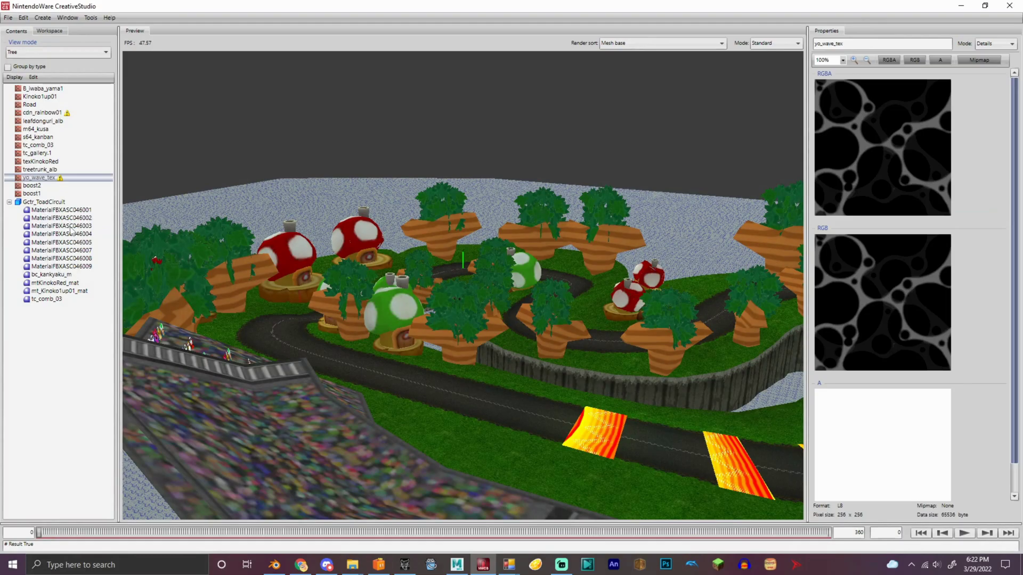
left_click(70, 226)
left_click(74, 234)
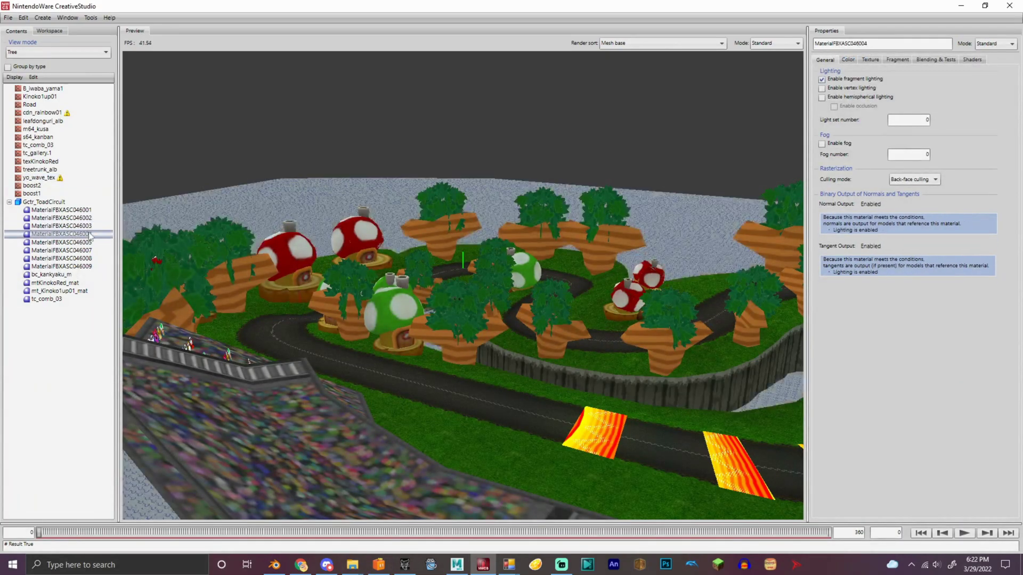
- Try different blending presets on MaterialFBXASC046004, starting with Translucency and ending with Blended translucency
left_click(931, 61)
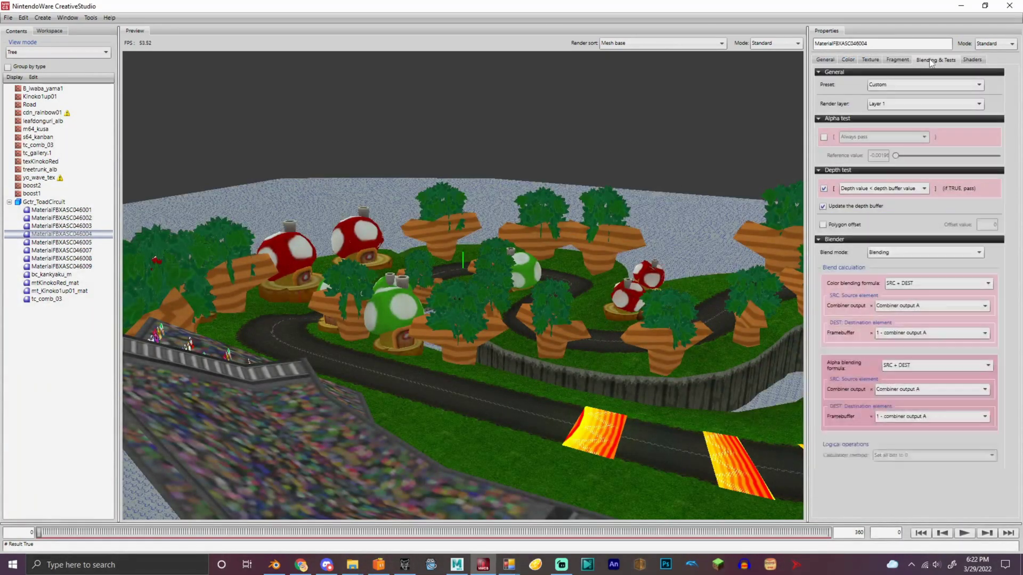
left_click(900, 87)
left_click(886, 101)
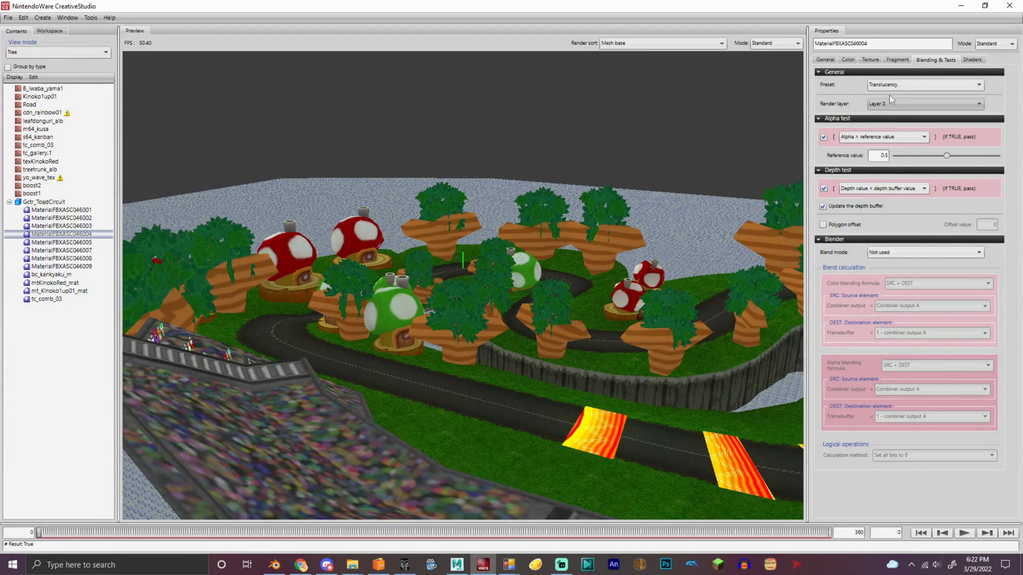
left_click(888, 85)
left_click(886, 96)
left_click(897, 59)
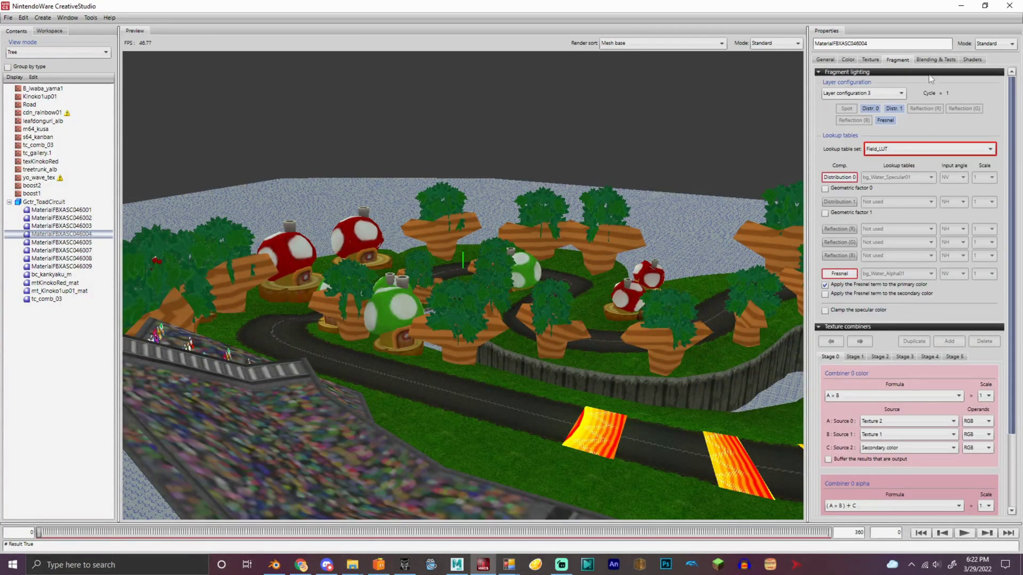
left_click(933, 60)
left_click(888, 84)
left_click(908, 108)
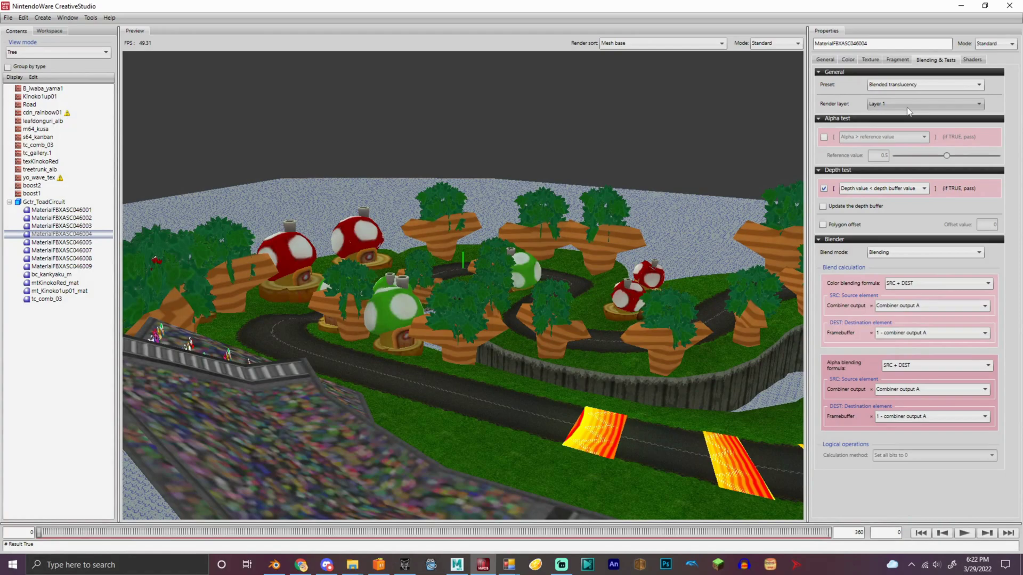
- Try boost1 as the Texture0 image of MaterialFBXASC046004, then replace it with yo_wave_tex
left_click(870, 59)
left_click(852, 216)
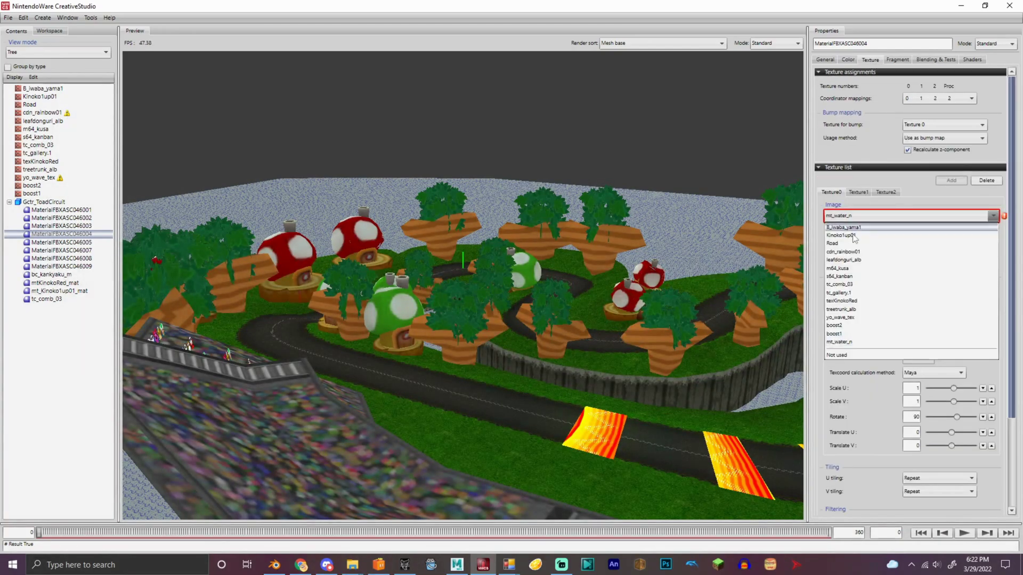
left_click(834, 333)
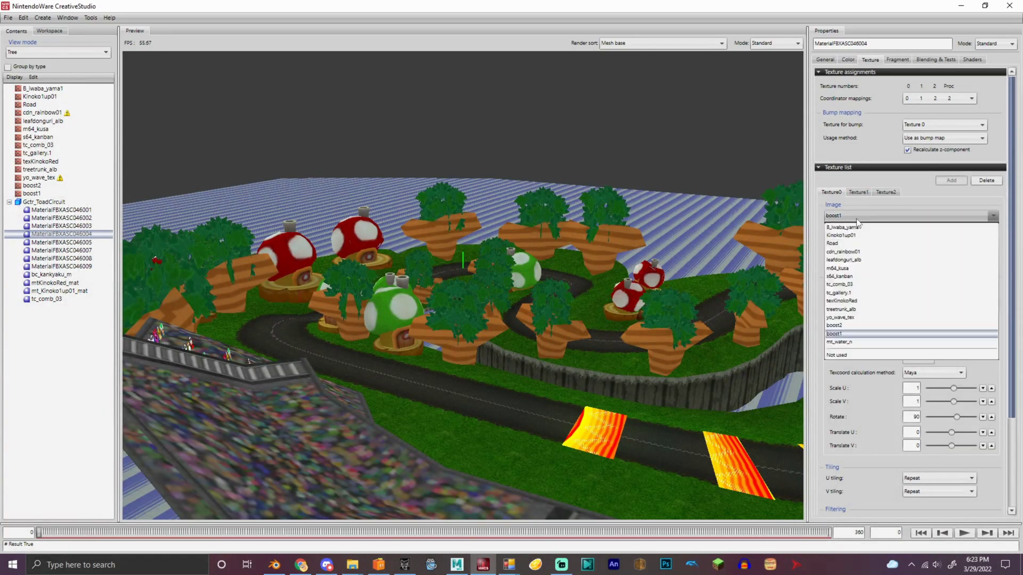
left_click(863, 215)
key("Down")
key("Down")
key("Down")
key("Down")
key("Down")
key("Down")
key("Down")
key("Down")
key("Down")
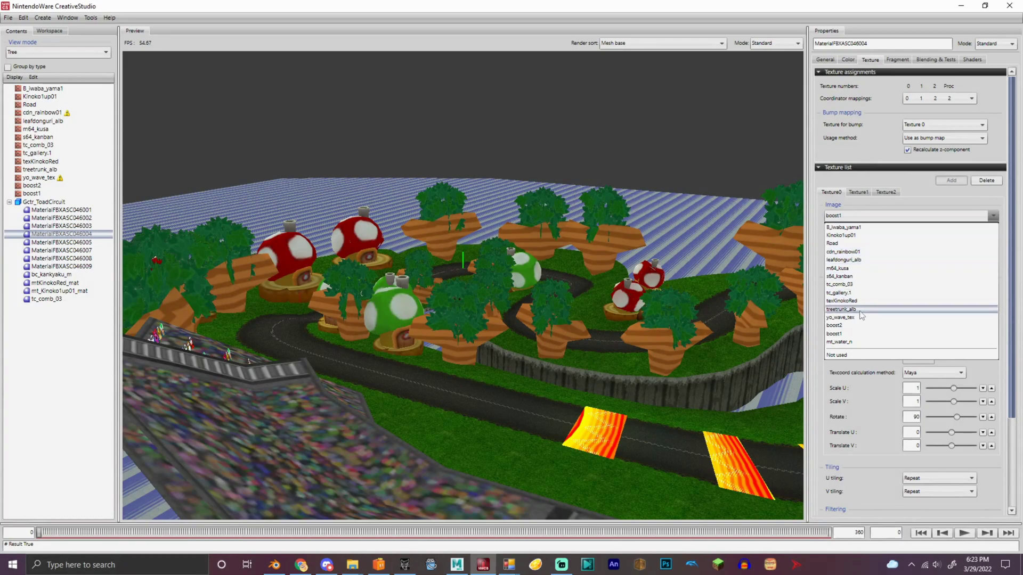
key("Return")
- Assign yo_wave_tex as the Texture1 and Texture2 images of MaterialFBXASC046004 and inspect the water up close
left_click(885, 192)
left_click(873, 216)
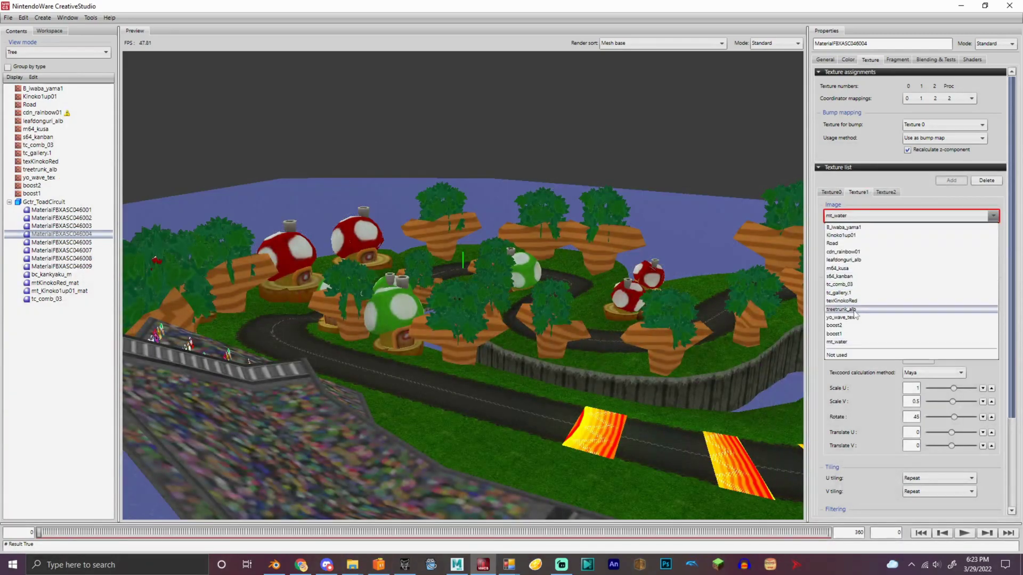
left_click(874, 215)
left_click(879, 216)
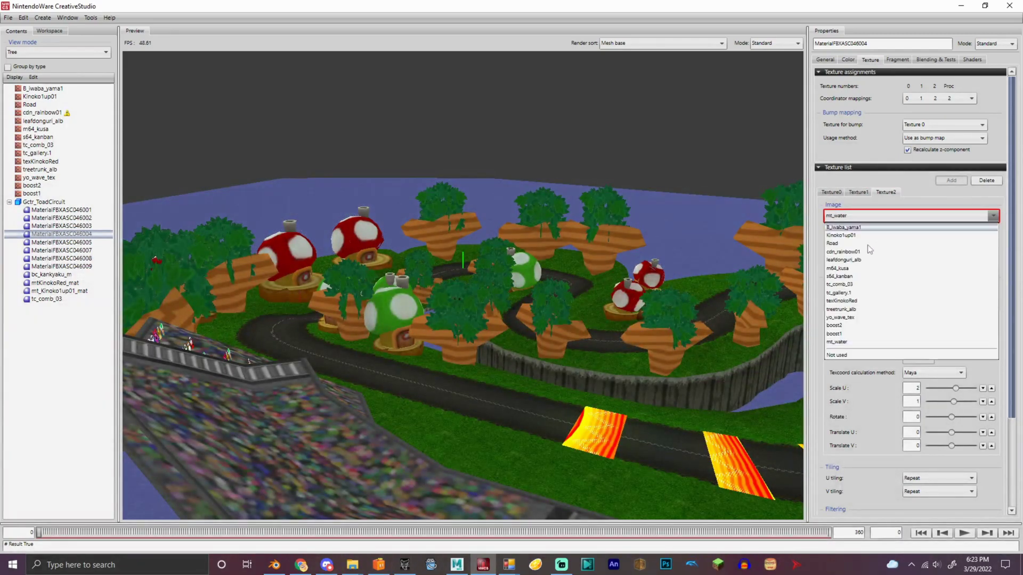
left_click(855, 316)
left_click_drag(730, 250, 603, 219, "alt")
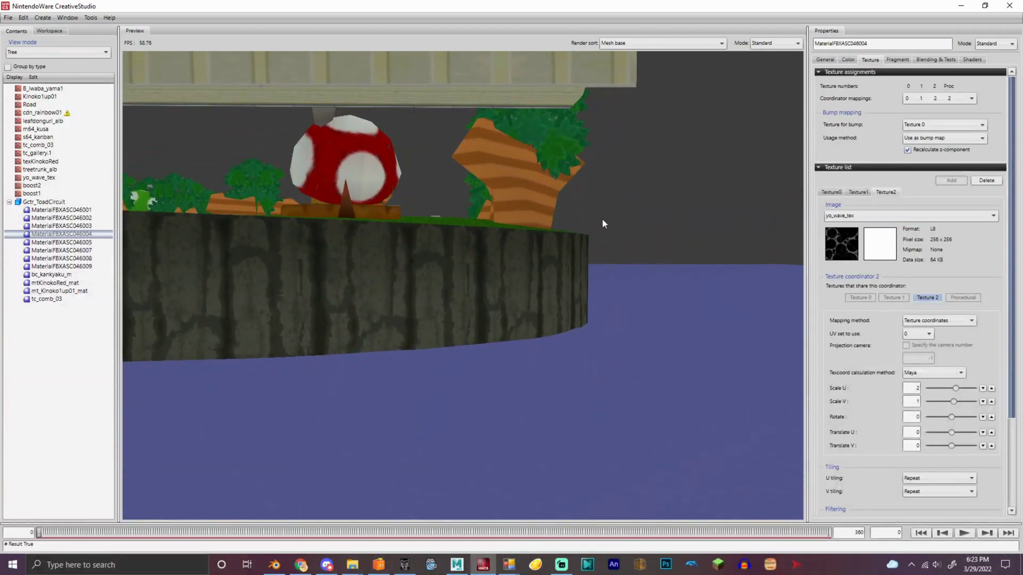
- Load all settings of mr_water.cmat from GBA Snow Land's mat folder into MaterialFBXASC046004
right_click(68, 235)
left_click(122, 294)
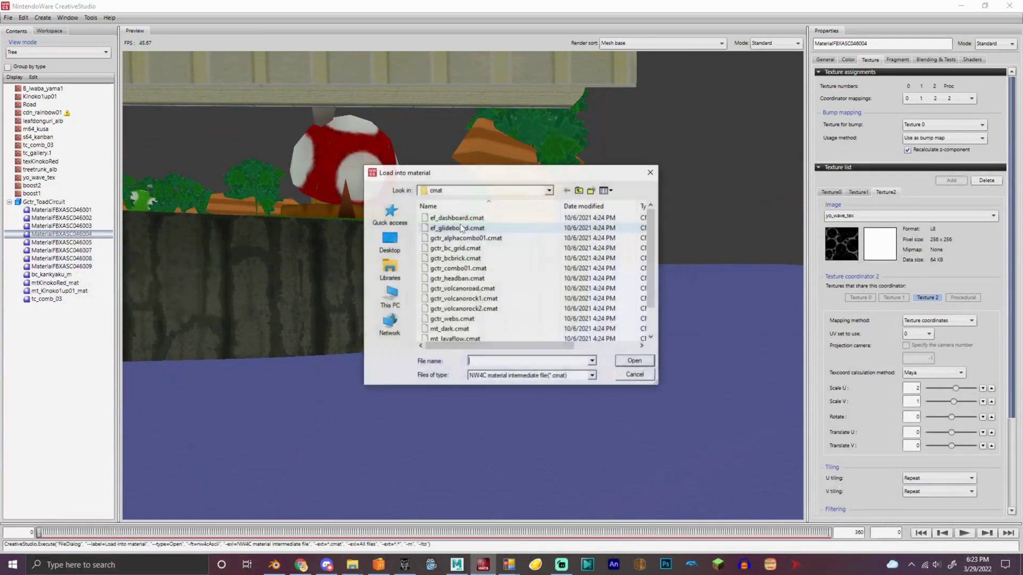
left_click(548, 190)
left_click(451, 208)
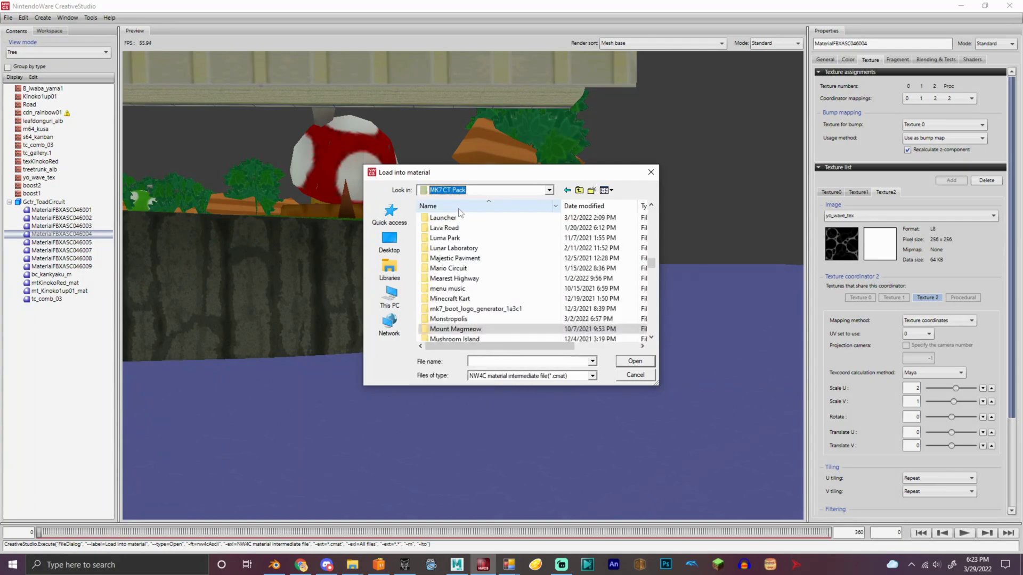
scroll(465, 277, "up", 2)
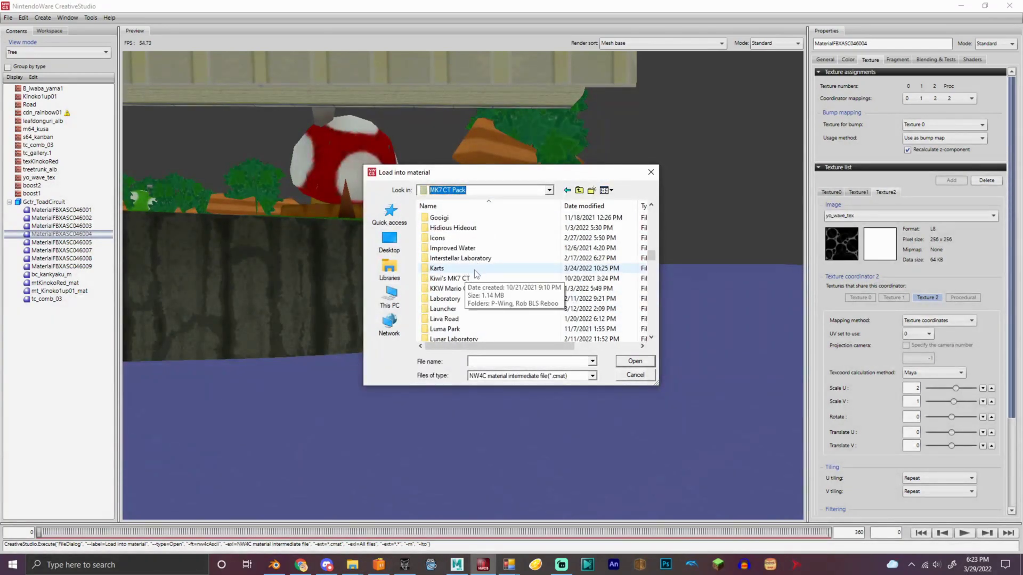
scroll(477, 277, "up", 5)
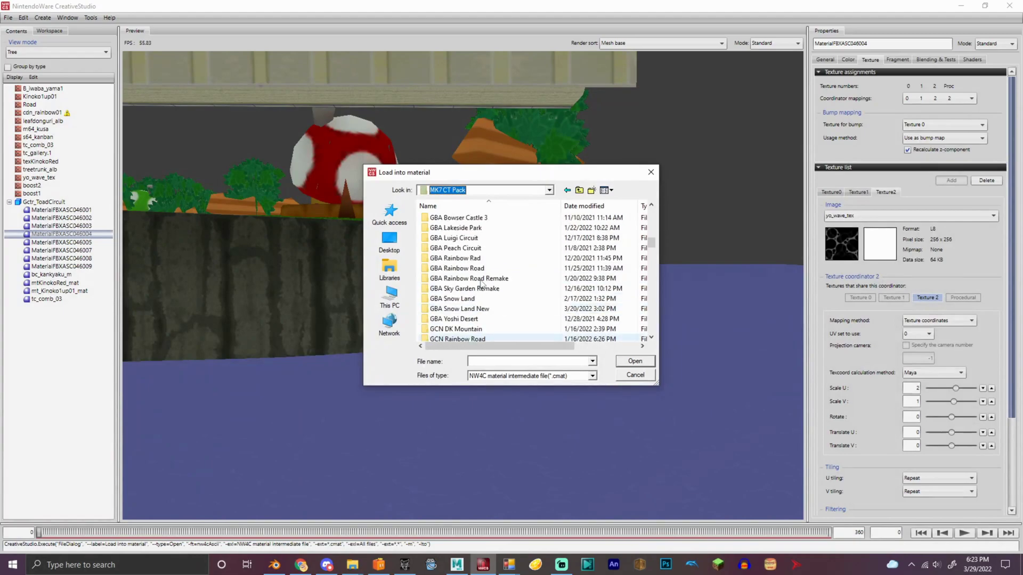
scroll(482, 287, "up", 2)
scroll(490, 308, "down", 2)
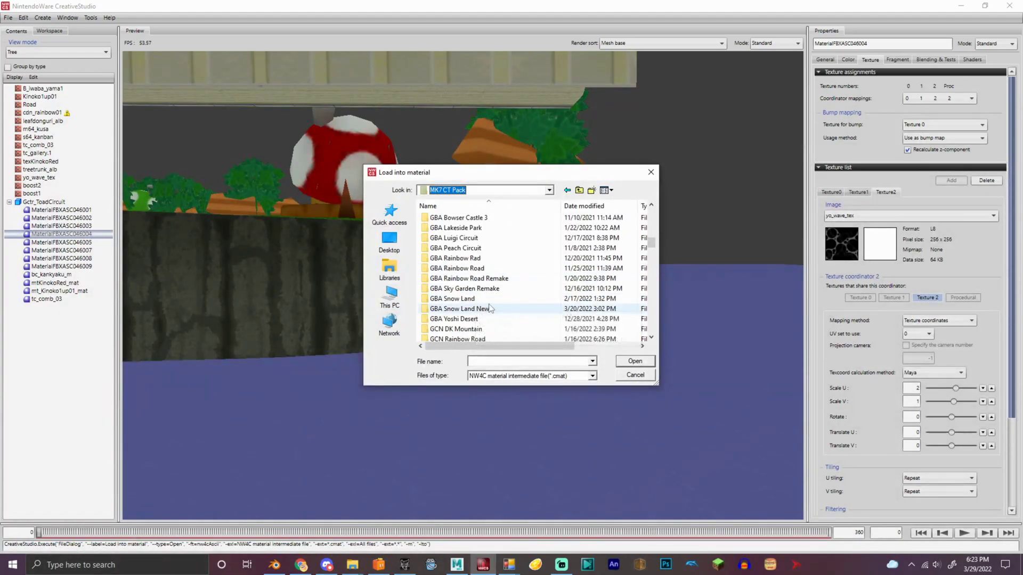
double_click(458, 299)
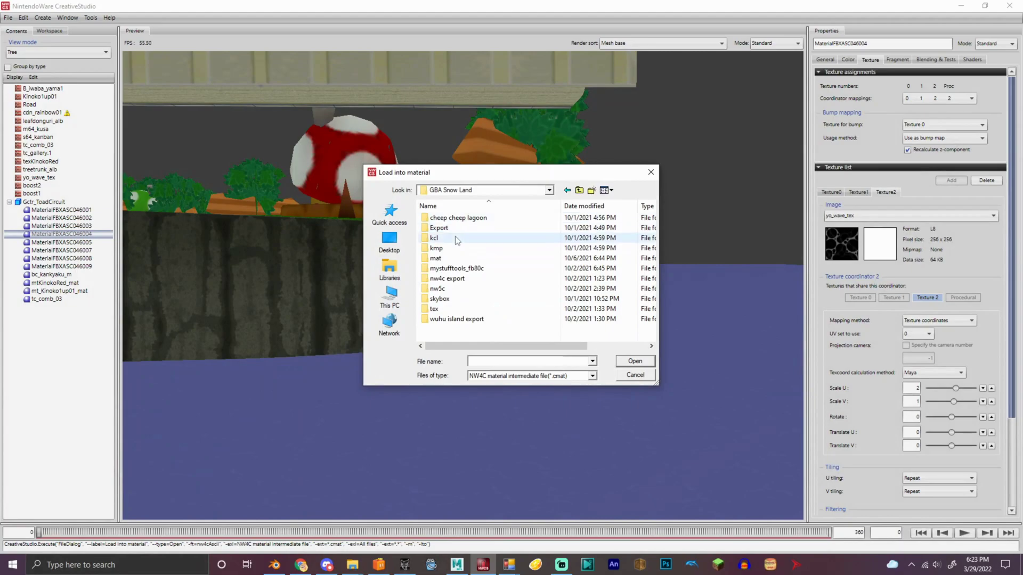
double_click(459, 259)
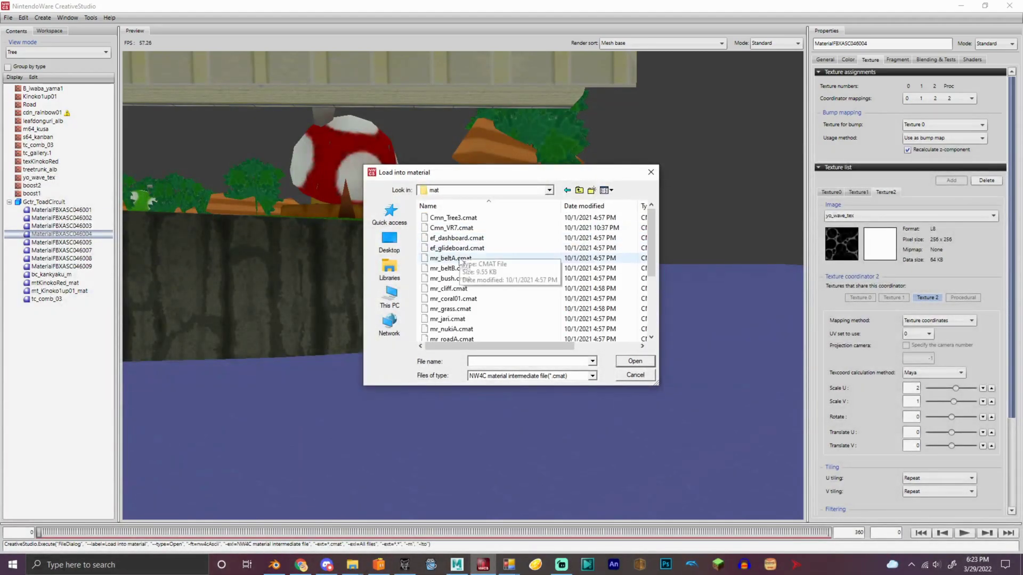
double_click(479, 297)
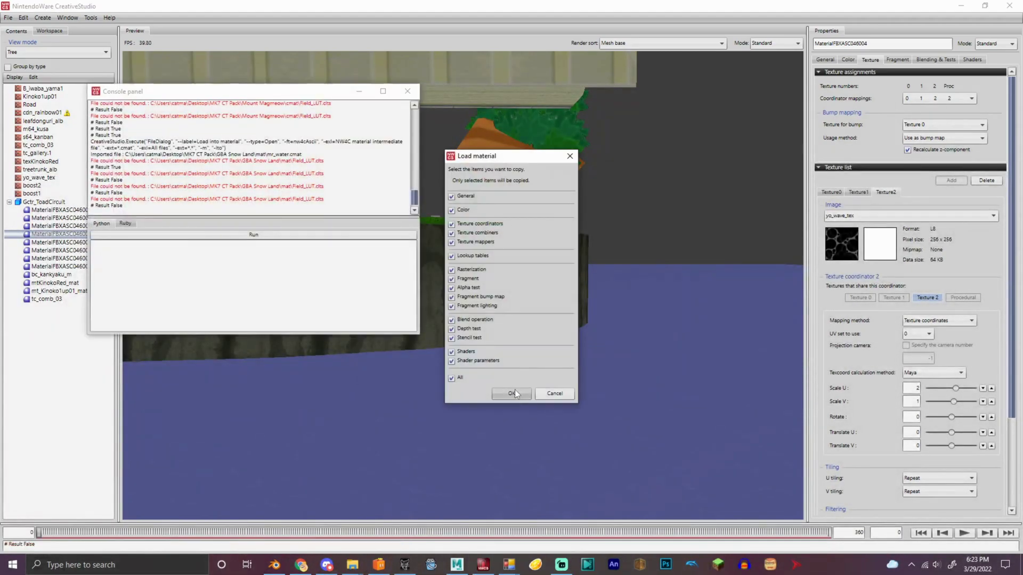
left_click(513, 393)
left_click(408, 92)
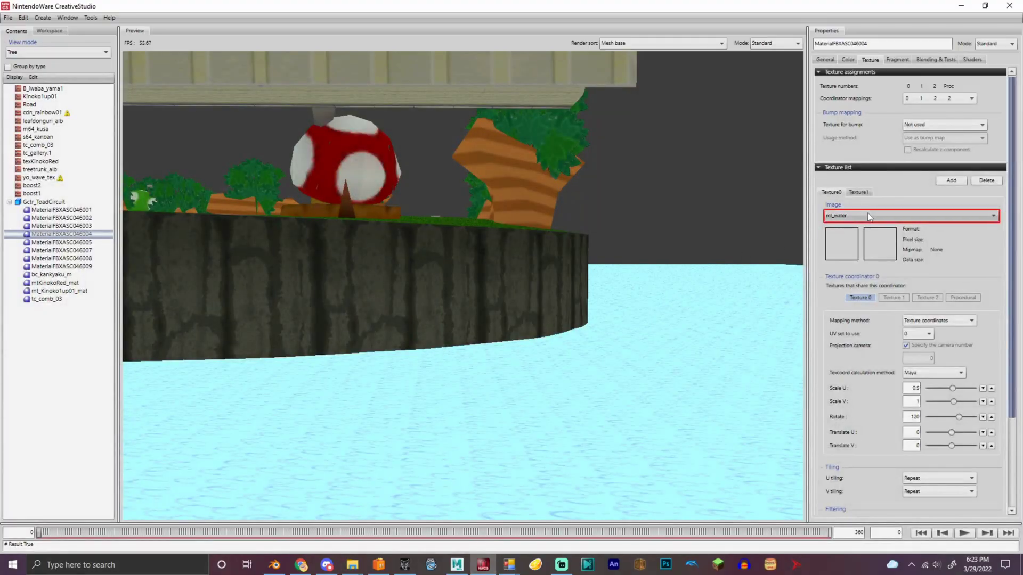
- Assign yo_wave_tex as the image of both Texture0 and Texture1 of MaterialFBXASC046004
left_click(867, 212)
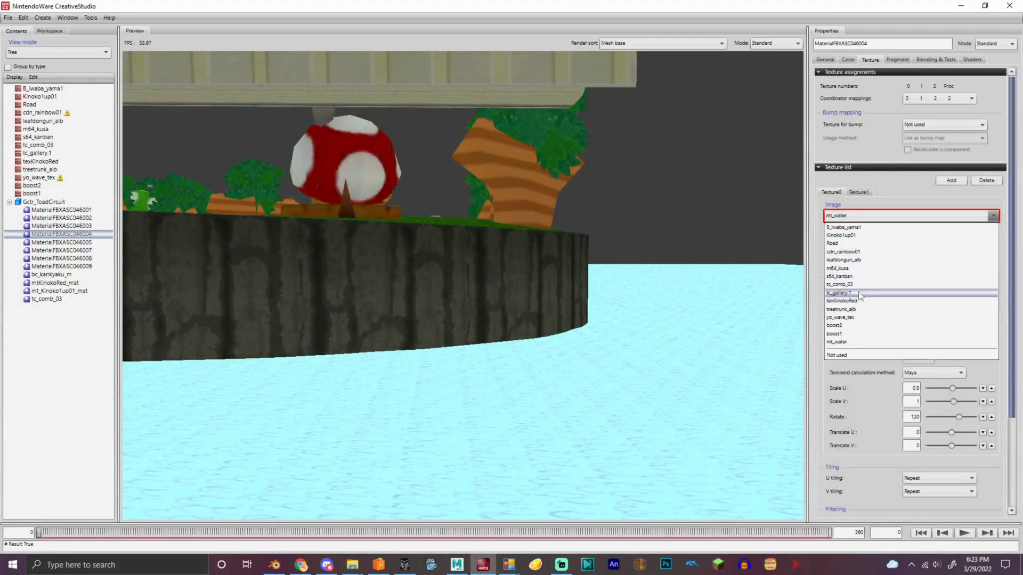
left_click(863, 320)
left_click(858, 192)
left_click(863, 215)
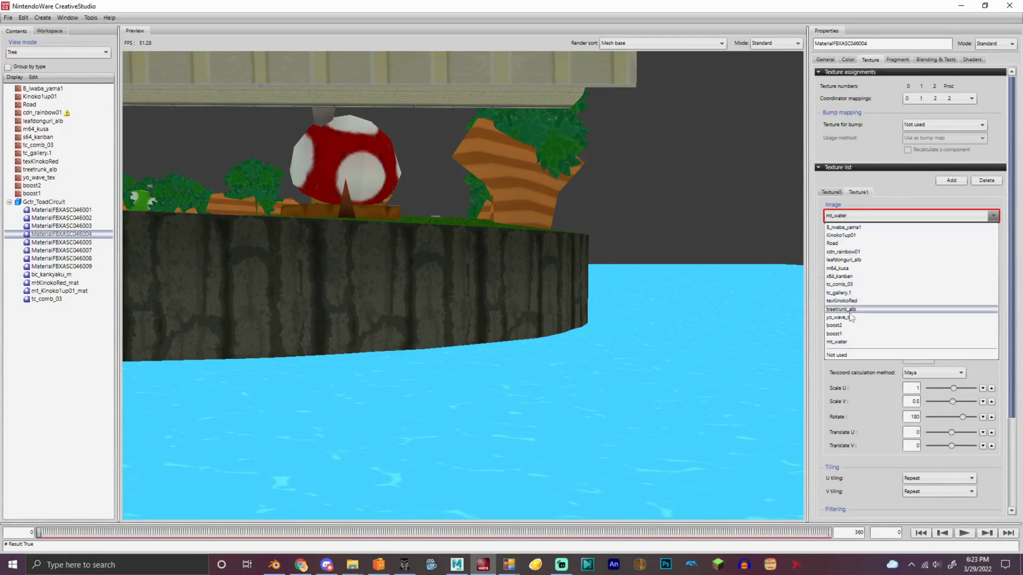
left_click(851, 317)
left_click_drag(698, 229, 645, 290)
right_click_drag(645, 290, 829, 325, "alt")
- Check the blending settings of MaterialFBXASC046004, then try B_iwaba_yama1 and cdn_rainbow01 as its Texture0 image
left_click(936, 59)
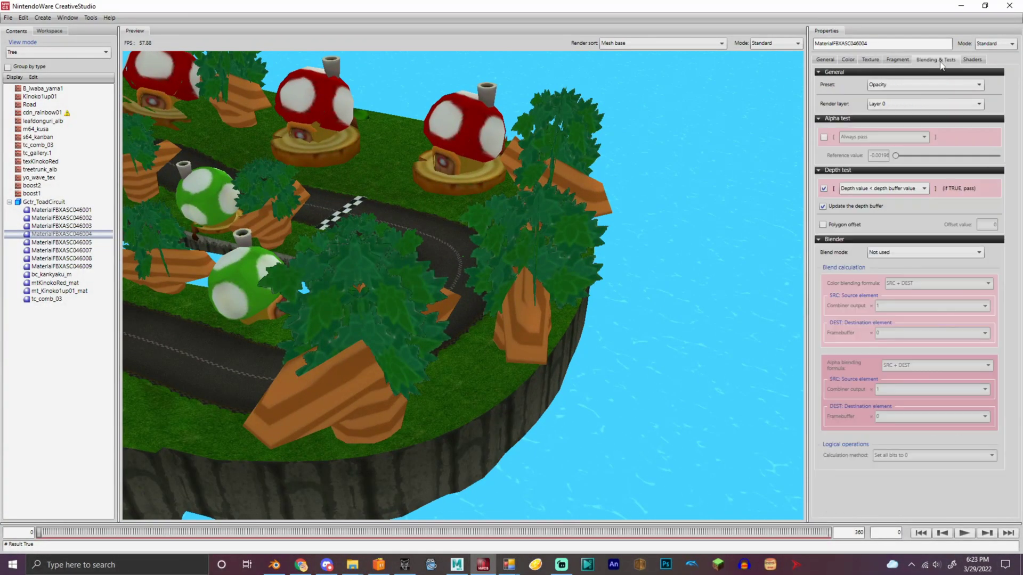
left_click(870, 60)
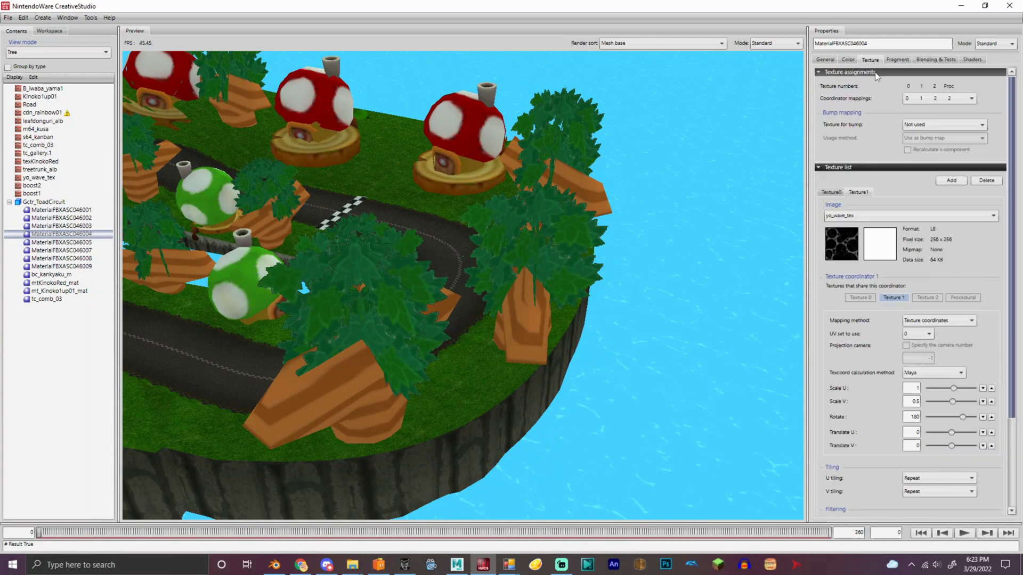
left_click(839, 193)
left_click(847, 215)
left_click(849, 232)
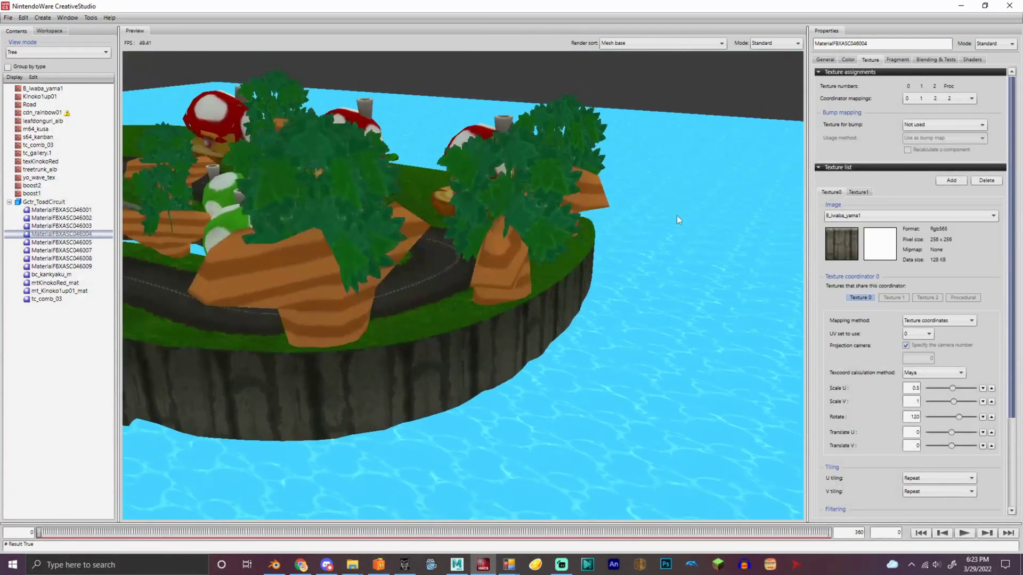
left_click(849, 215)
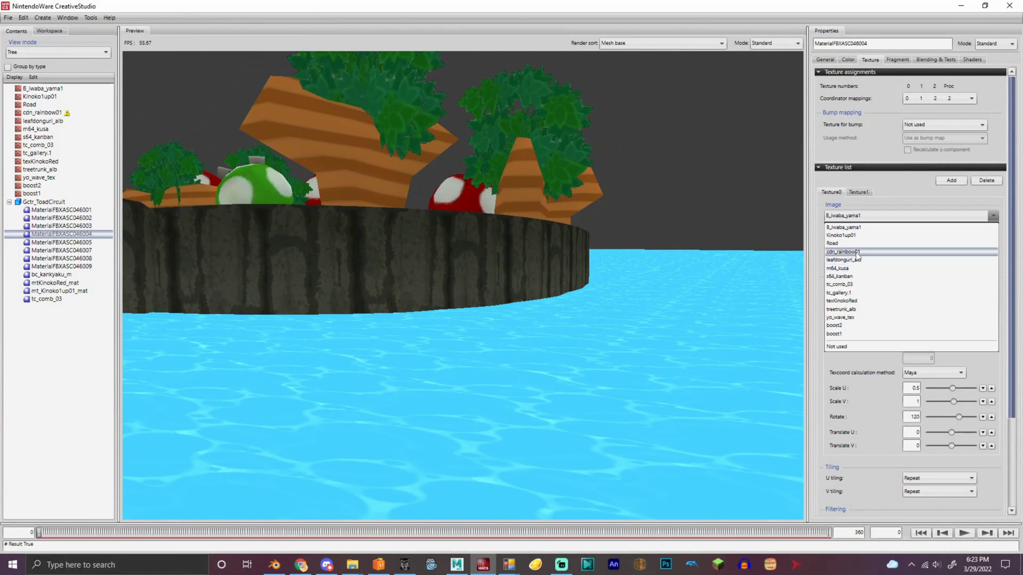
left_click(847, 251)
- Try m64_kusa, s64_kanban and tc_comb_03 in turn as the Texture0 image of the water material
left_click(858, 214)
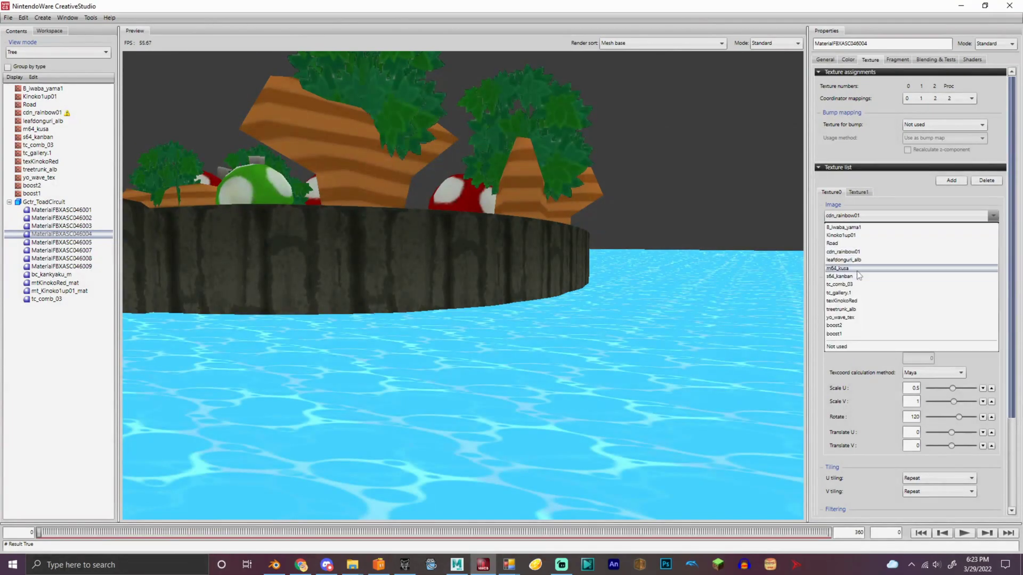
left_click(859, 268)
left_click(859, 216)
left_click(859, 277)
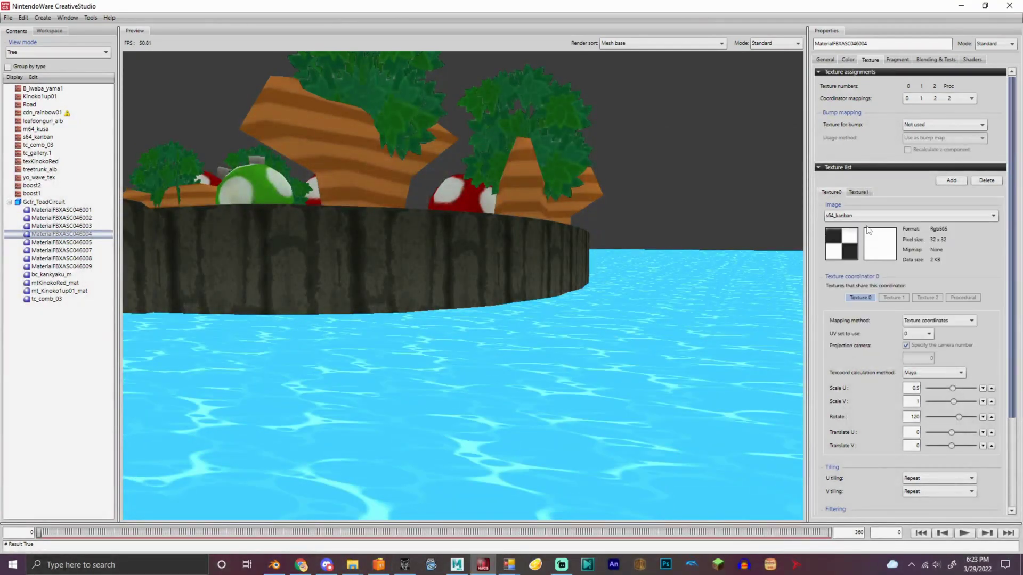
left_click(858, 216)
left_click(863, 287)
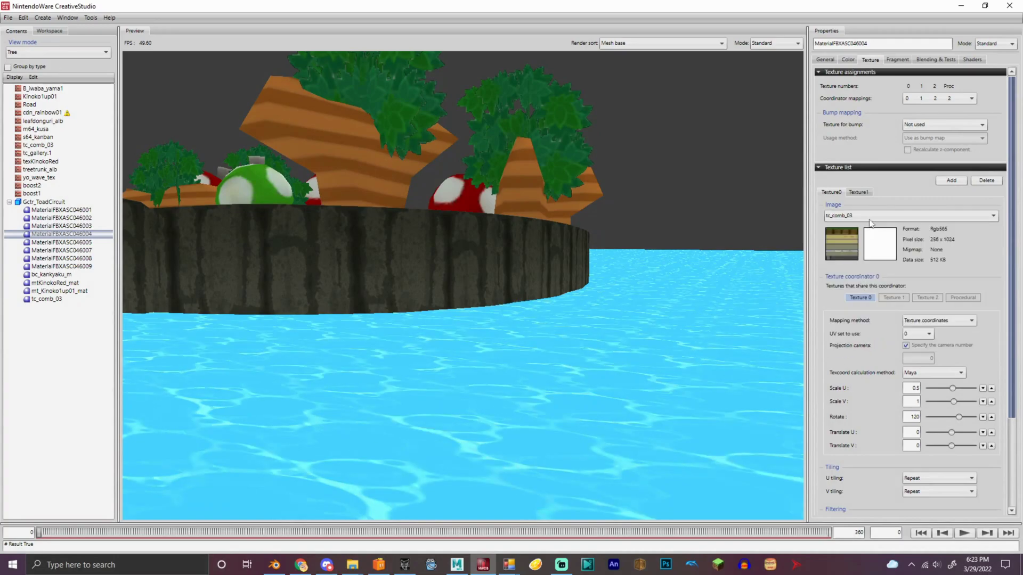
left_click(859, 215)
left_click(857, 285)
- Try cdn_rainbow01, B_iwaba_yama1 and treetrunk_alb as the water material's Texture1 image, then go back to yo_wave_tex
left_click(861, 193)
left_click(859, 215)
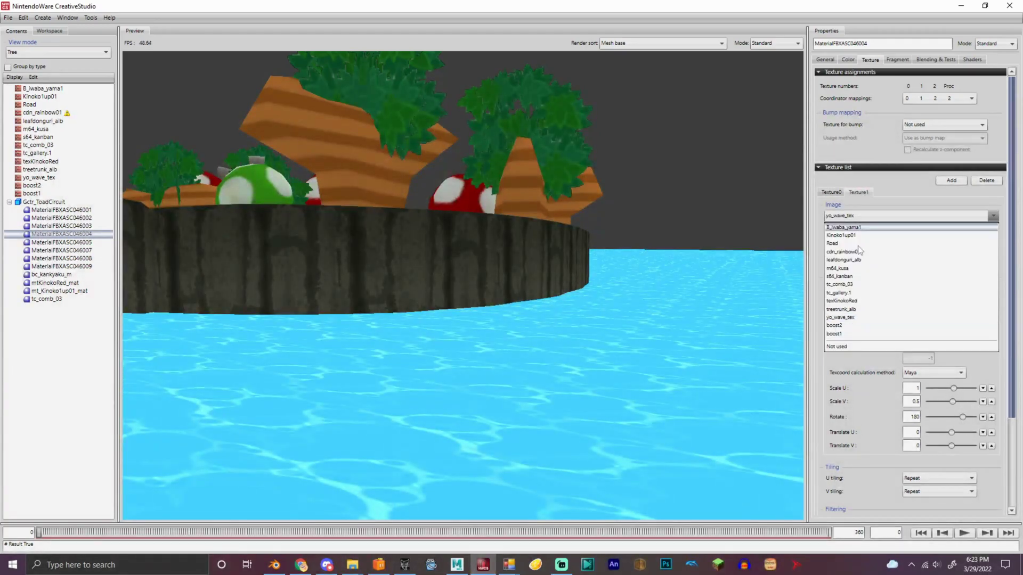
left_click(859, 251)
left_click(859, 216)
left_click(860, 226)
left_click(858, 216)
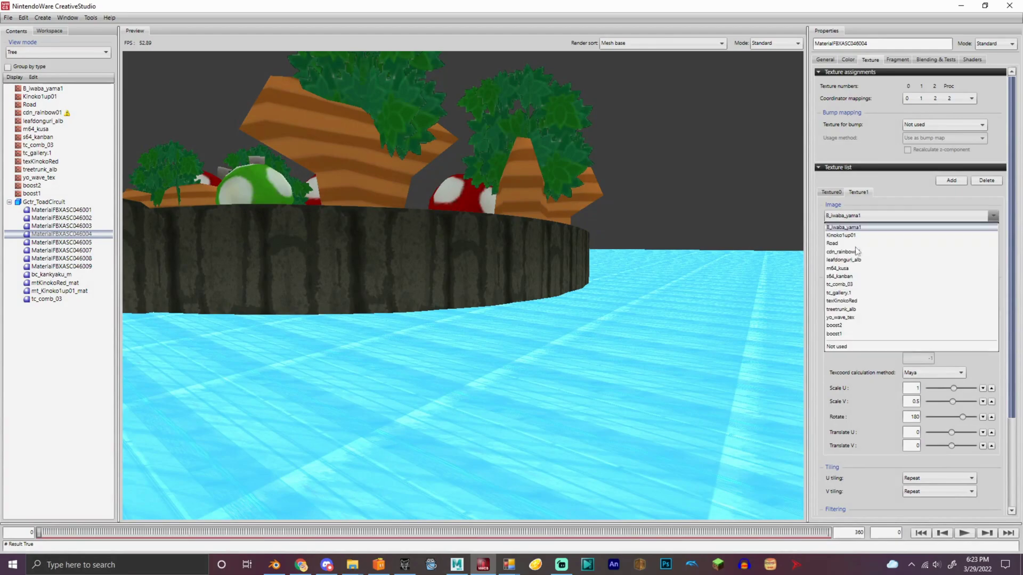
left_click(847, 309)
left_click(859, 215)
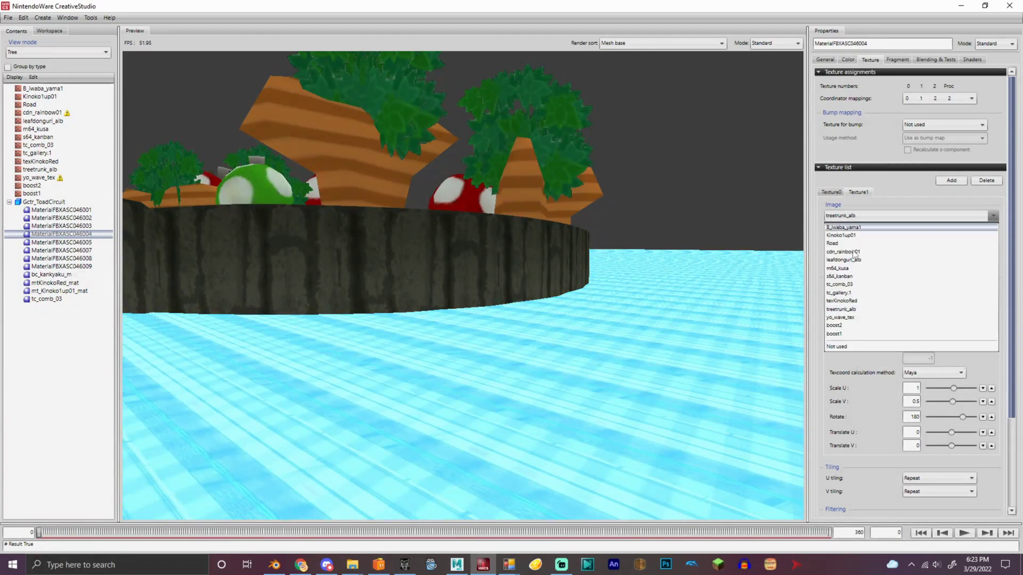
left_click(840, 317)
- Delete the yo_wave_tex and cdn_rainbow01 textures from the project contents
left_click(47, 179)
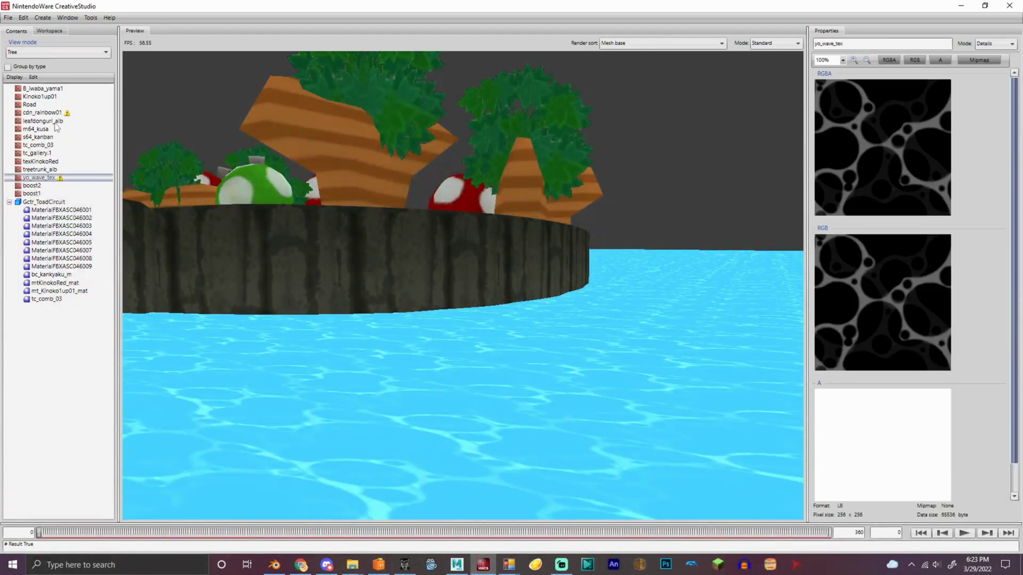
left_click(50, 114, "ctrl")
right_click(50, 113)
left_click(65, 199)
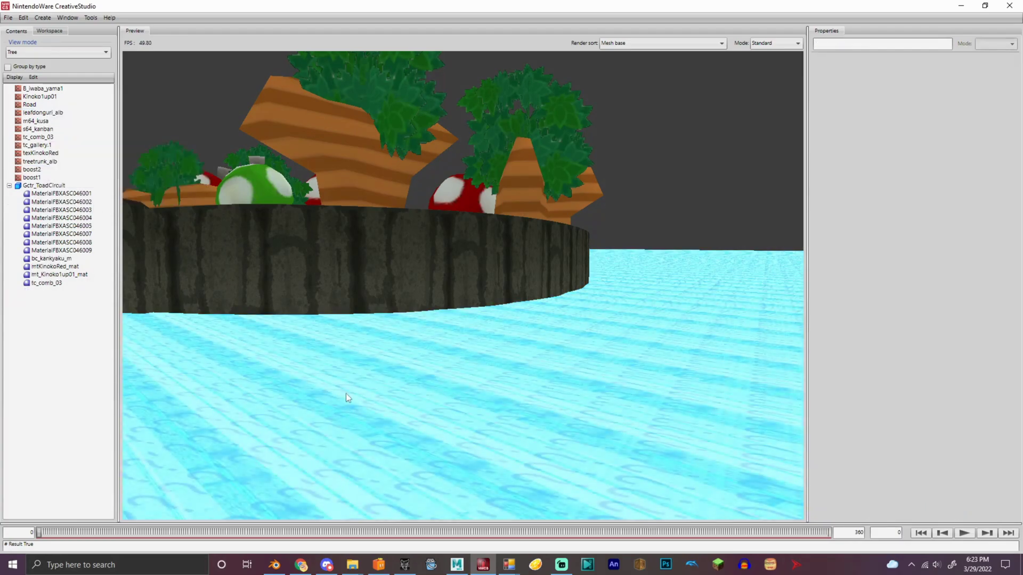
- Import the mt_water texture into the project from File Explorer
mouse_move(352, 565)
left_click(338, 532)
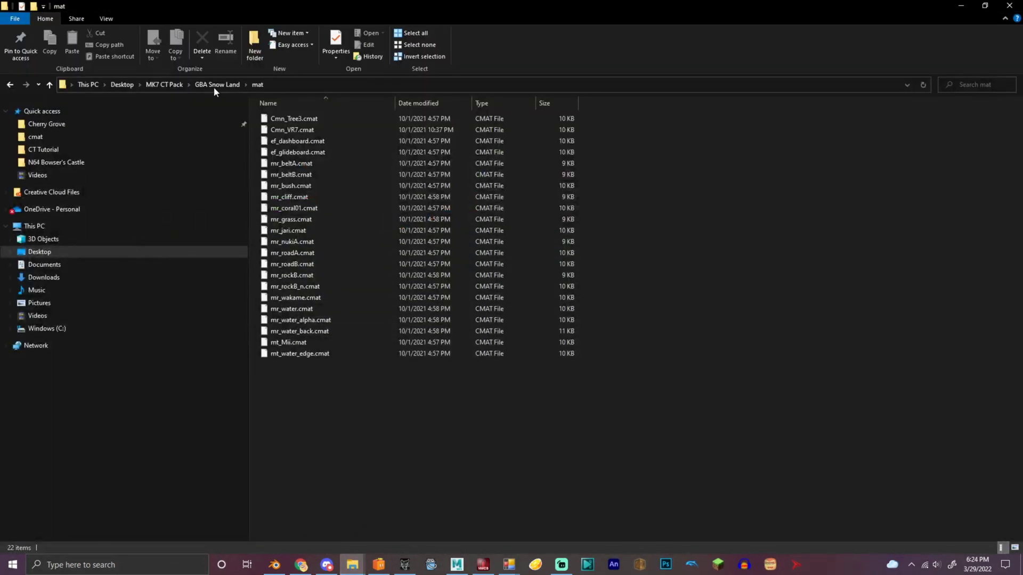
left_click_drag(631, 264, 519, 378)
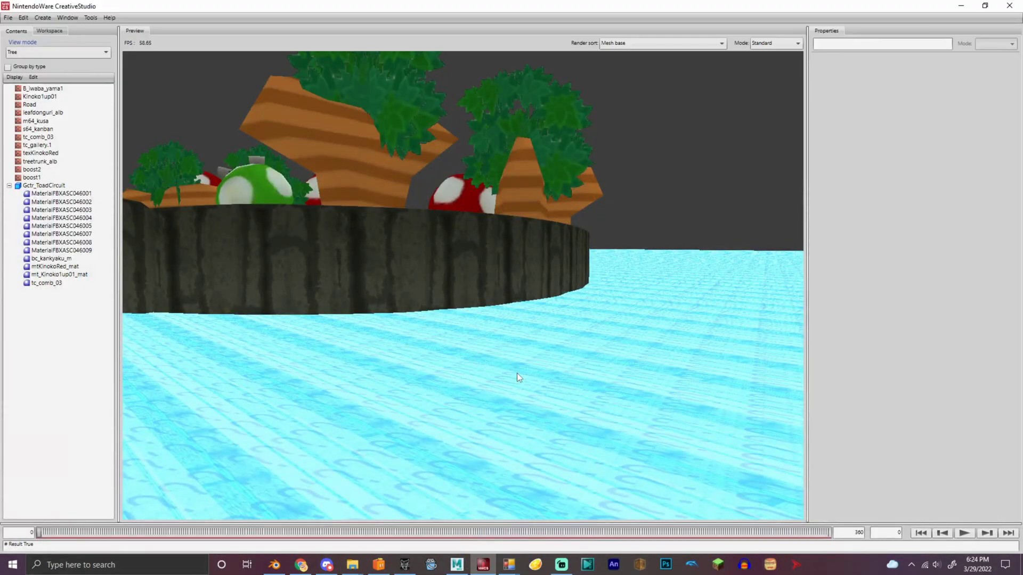
- Find the water material MaterialFBXASC046004 among the track's materials and assign mt_water as its Texture0 image
left_click(51, 261)
left_click(62, 249)
left_click(65, 242)
left_click(66, 238)
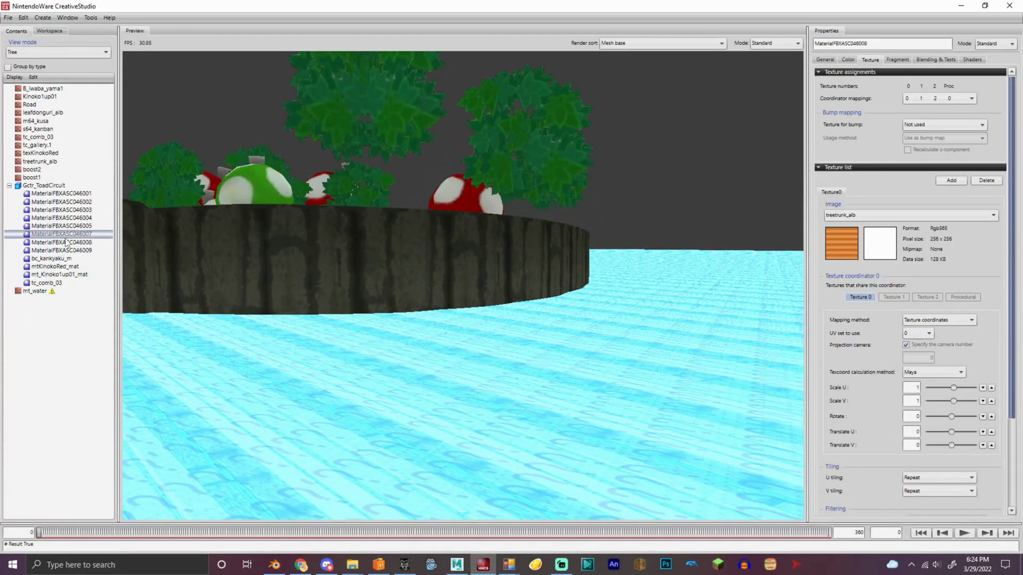
left_click(67, 226)
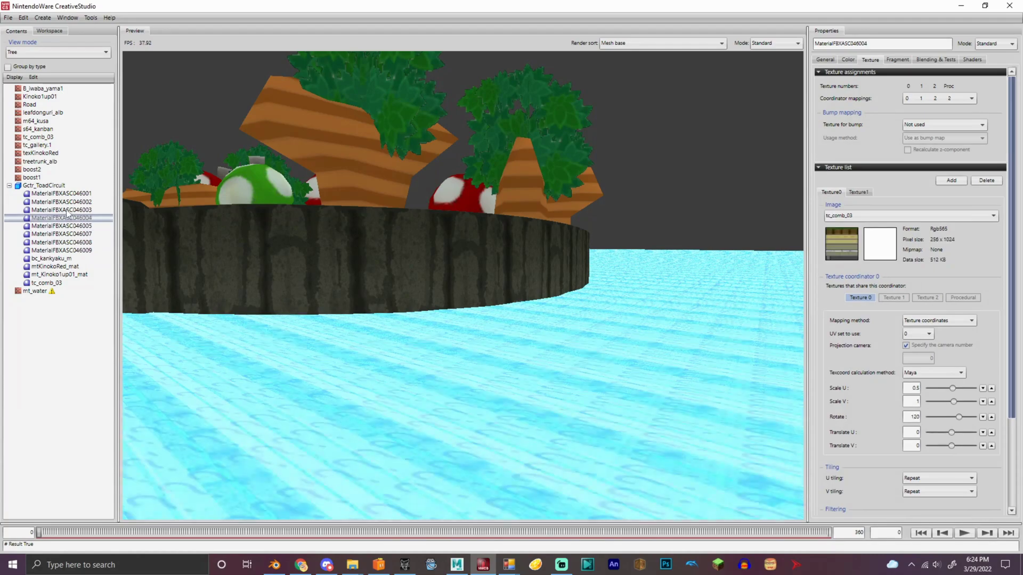
left_click(66, 217)
left_click(851, 215)
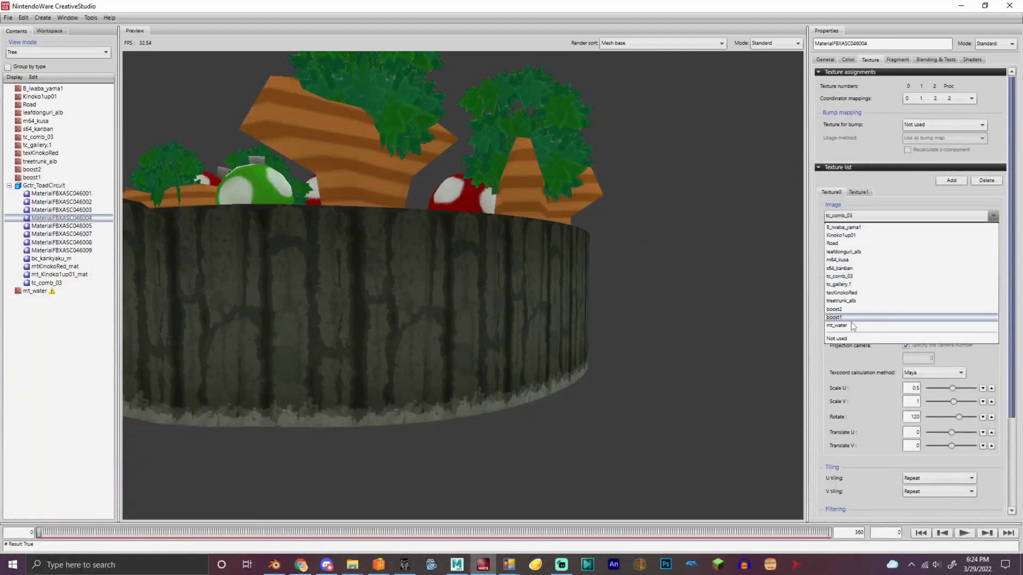
left_click(851, 326)
- Assign mt_water as the Texture1 image of MaterialFBXASC046004 and inspect the water from above
left_click(857, 193)
left_click(856, 217)
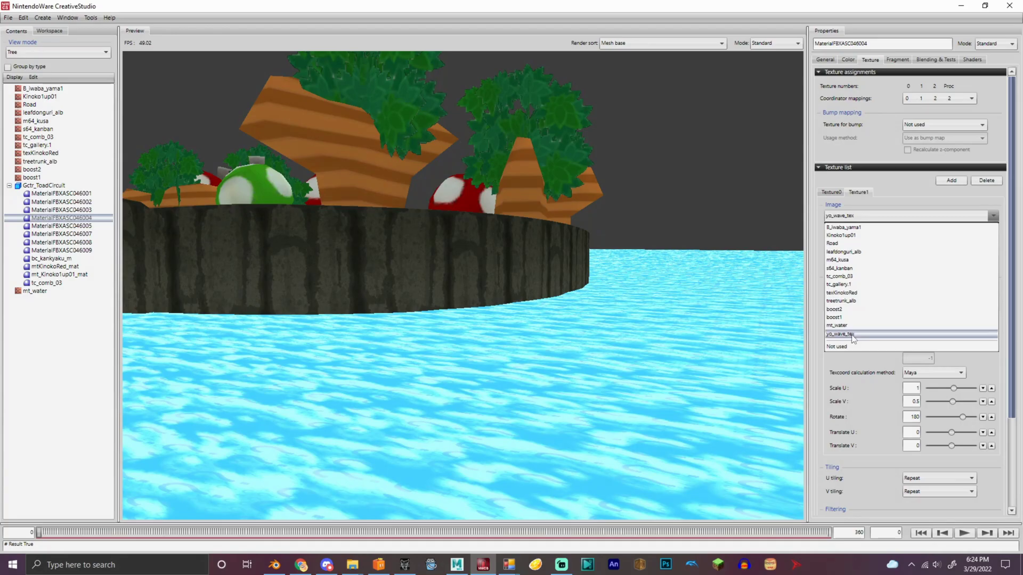
left_click(851, 333)
left_click(867, 217)
left_click(850, 325)
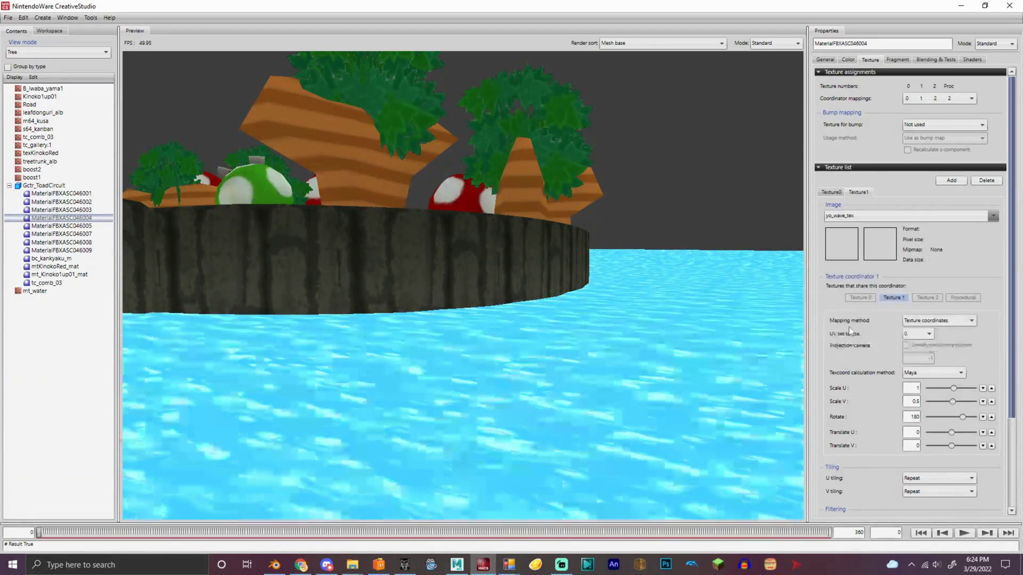
scroll(663, 296, "down", 3)
left_click_drag(602, 305, 511, 469)
- In the Curve editor, key TextureCoordinators[0].Translate Y of MaterialFBXASC046004 linearly from 0 at frame 0 to 8 at frame 960
left_click(68, 18)
left_click(85, 42)
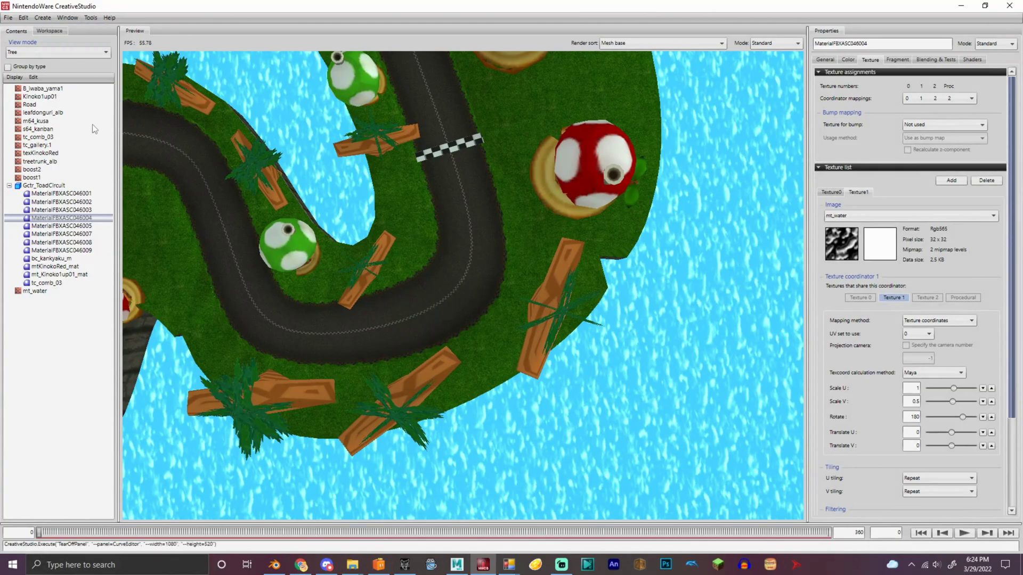
left_click(147, 353)
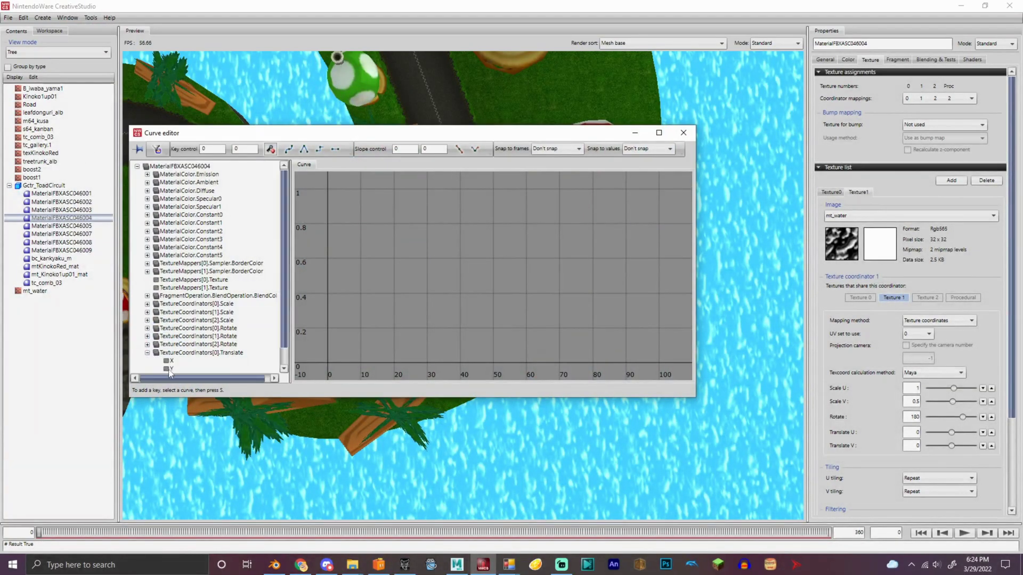
left_click(171, 368)
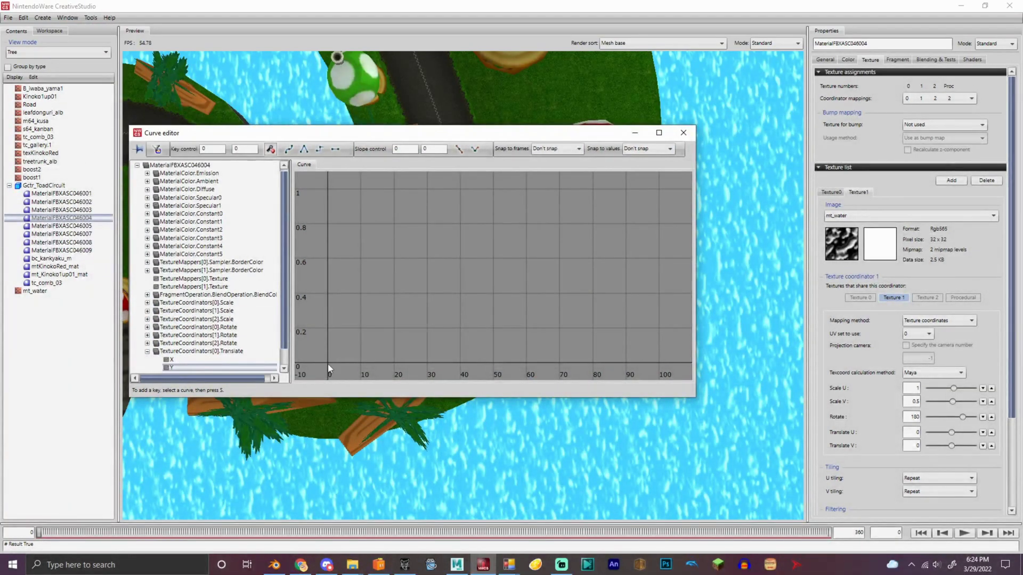
key("s")
left_click(257, 153)
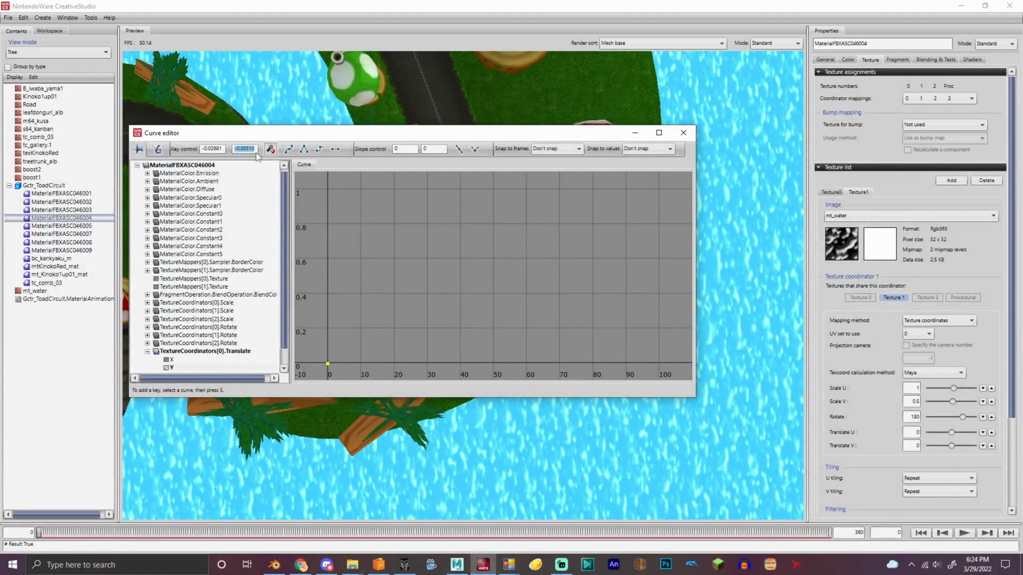
type("0")
left_click(226, 147)
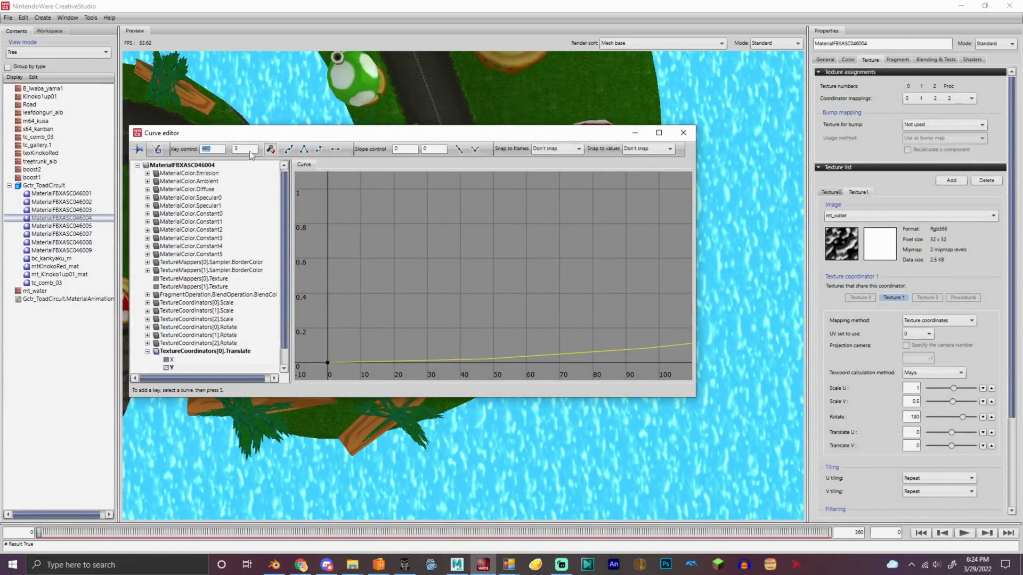
scroll(536, 242, "down", 15)
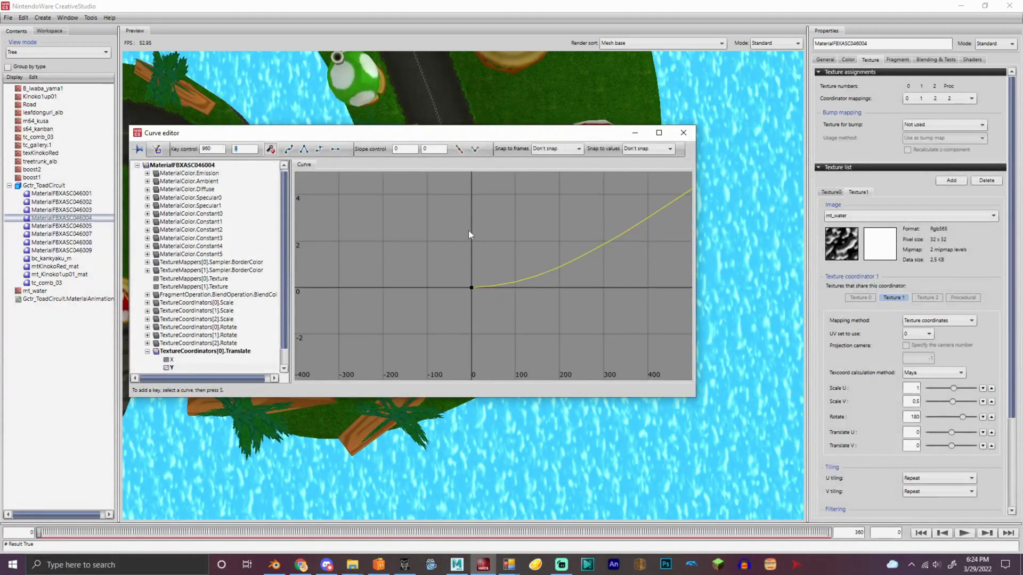
left_click_drag(422, 200, 793, 428)
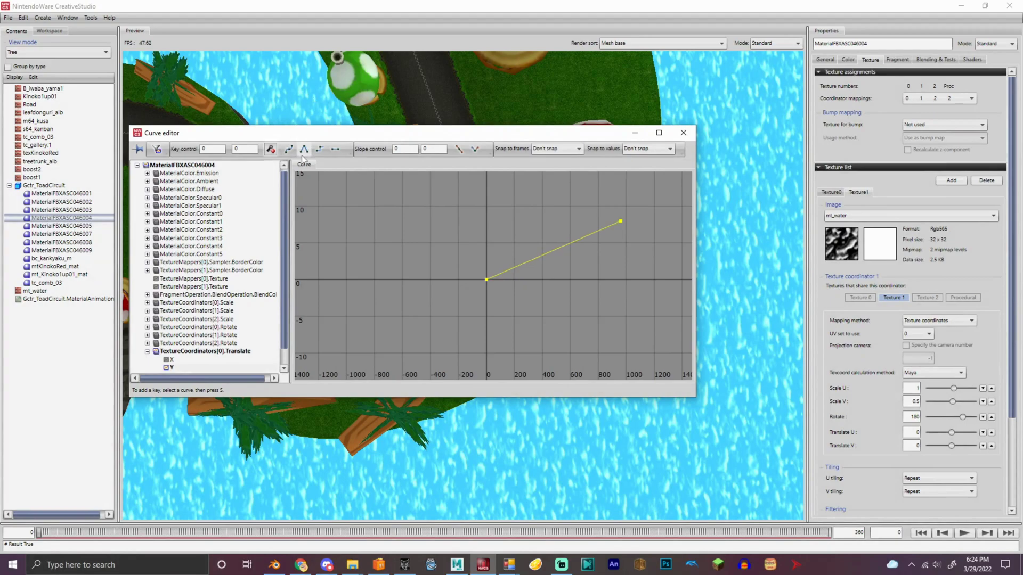
- Apply the same linear curve to TextureCoordinators[0].Translate X and to TextureCoordinators[1].Translate X and Y, then close the Curve editor
scroll(144, 315, "down", 1)
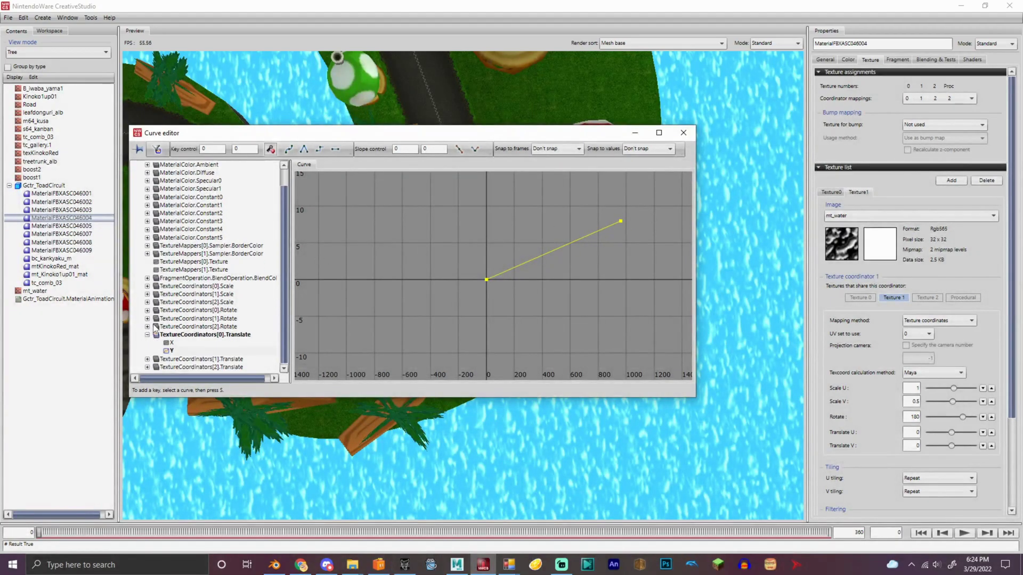
left_click(147, 359)
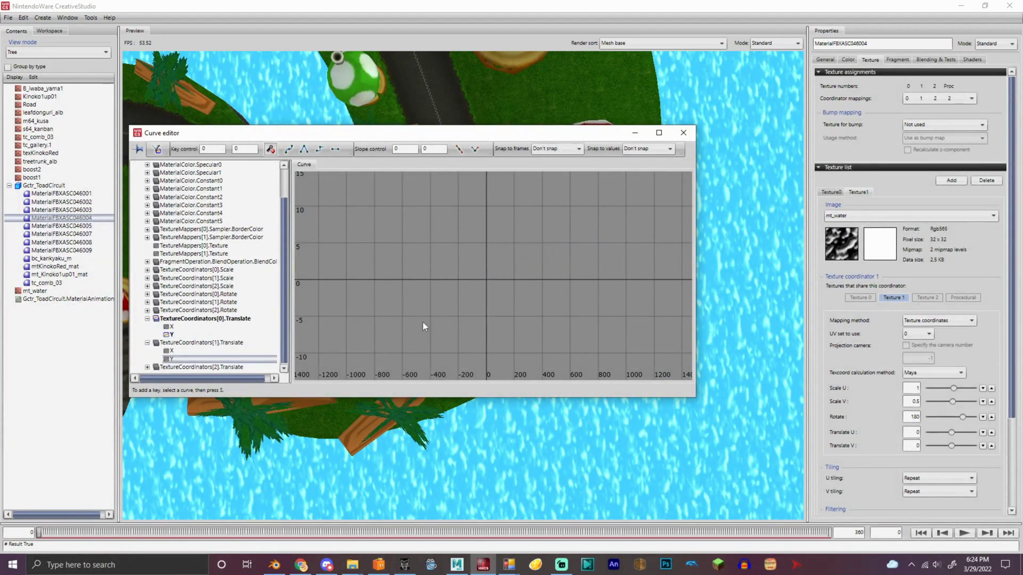
left_click(168, 358)
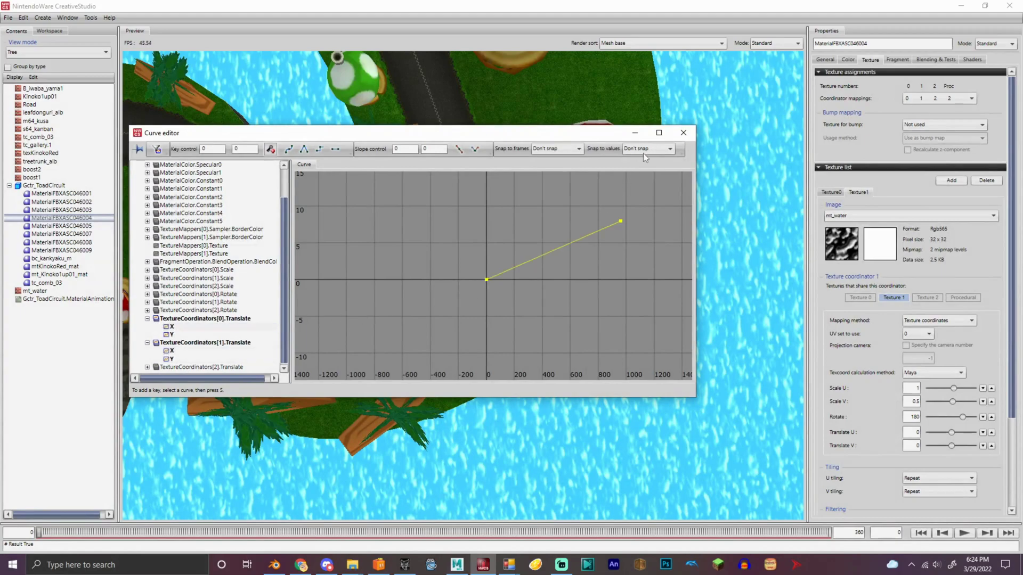
left_click(684, 133)
- Play the water animation and view the frame count properties of Gctr_ToadCircuit.MaterialAnimation
left_click(964, 533)
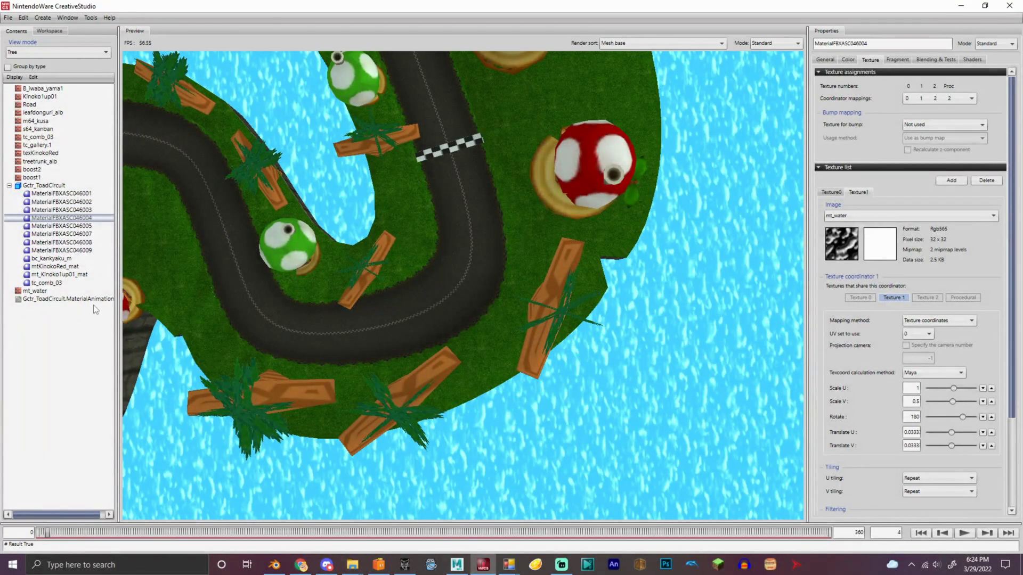
left_click(101, 299)
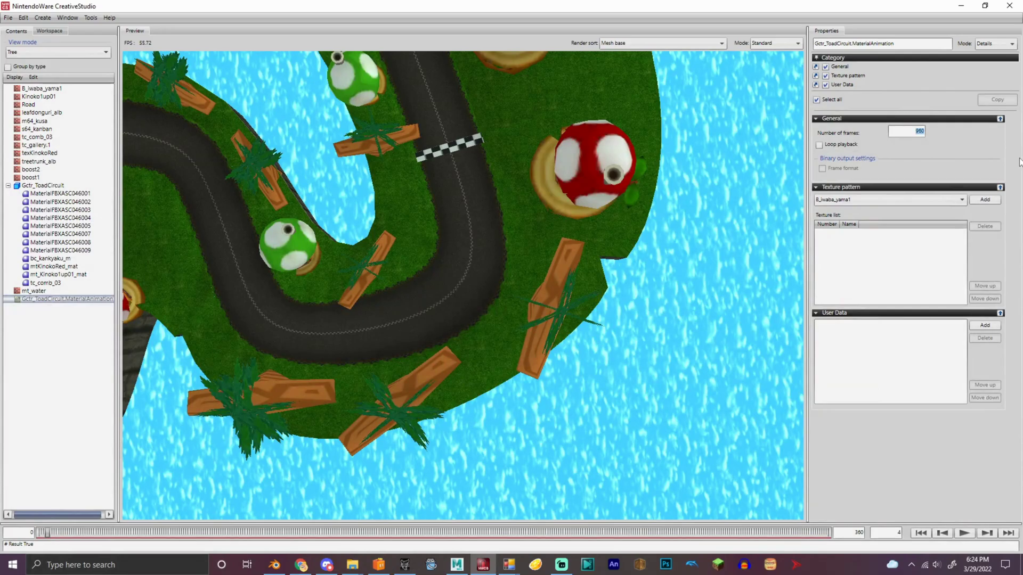
left_click(58, 217)
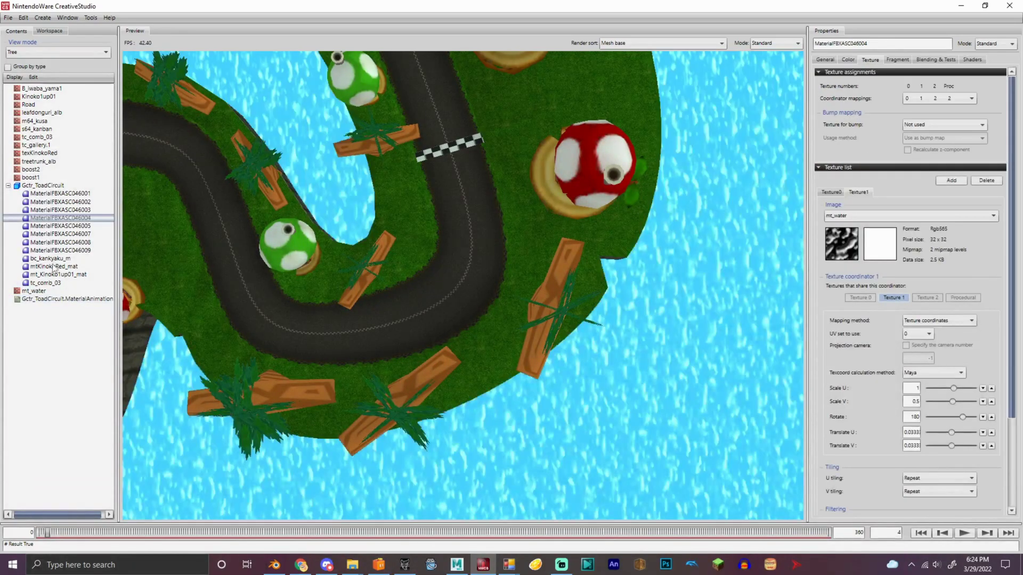
- Browse the Gctr_ToadCircuit materials to locate MaterialFBXASC046007, the material with the boost1 texture
left_click_drag(234, 229, 191, 367)
left_click(48, 242)
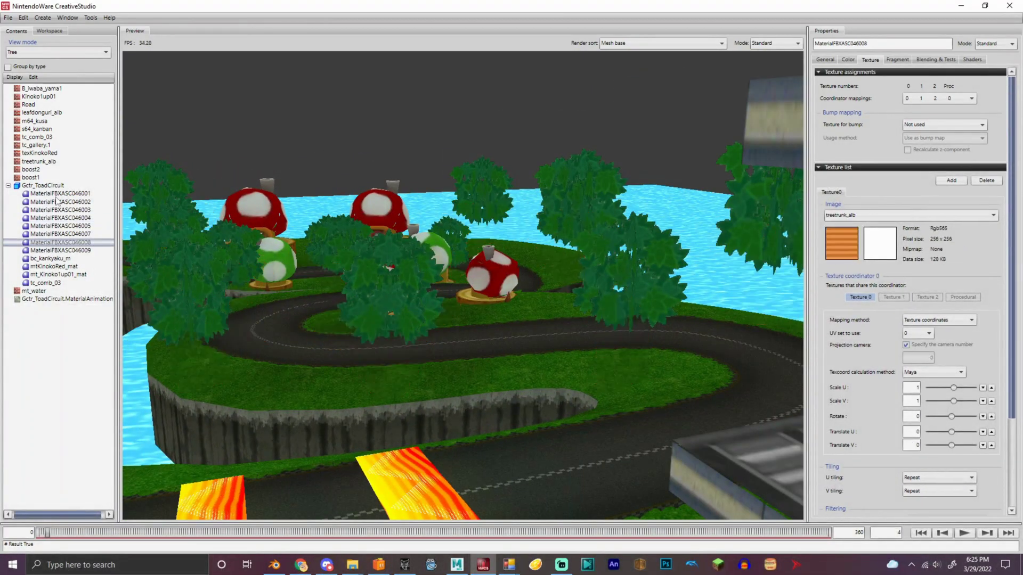
left_click(55, 194)
left_click(57, 202)
left_click(60, 209)
left_click(65, 226)
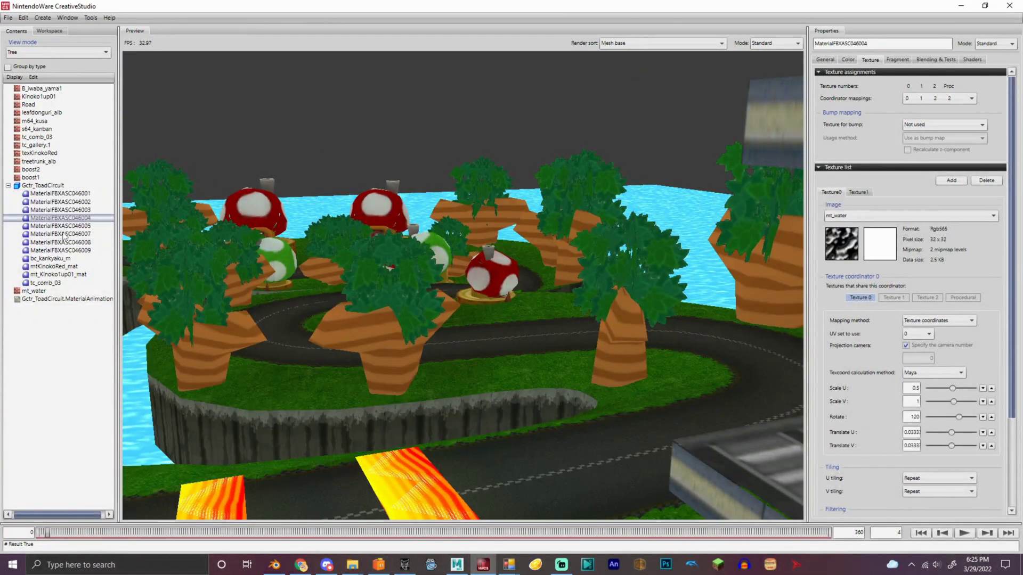
left_click(60, 234)
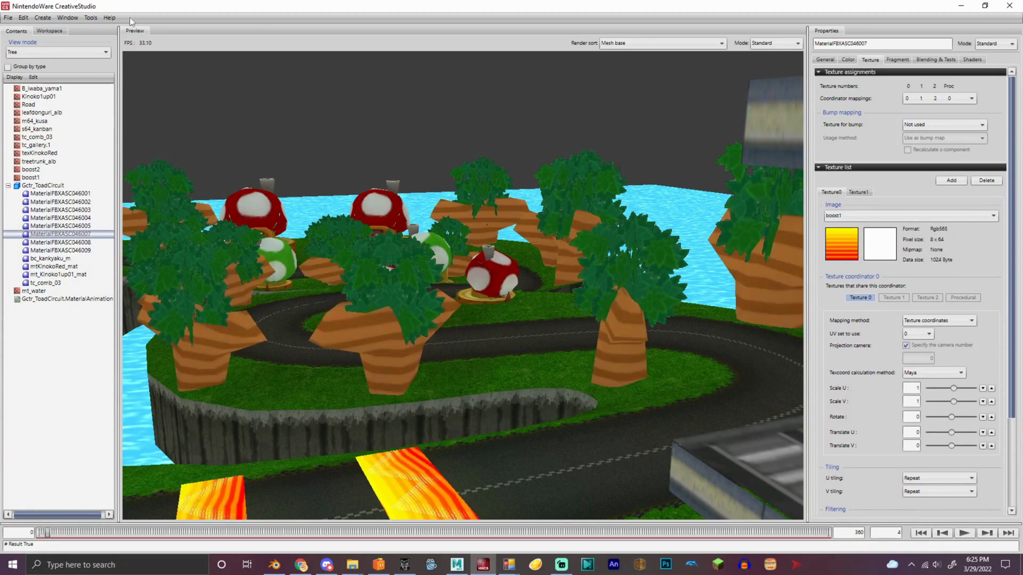
- View the TextureCoordinators[1].Translate curves of MaterialFBXASC046007 in the Curve editor, close it, and watch the material animation play across the track
left_click(67, 17)
left_click(80, 28)
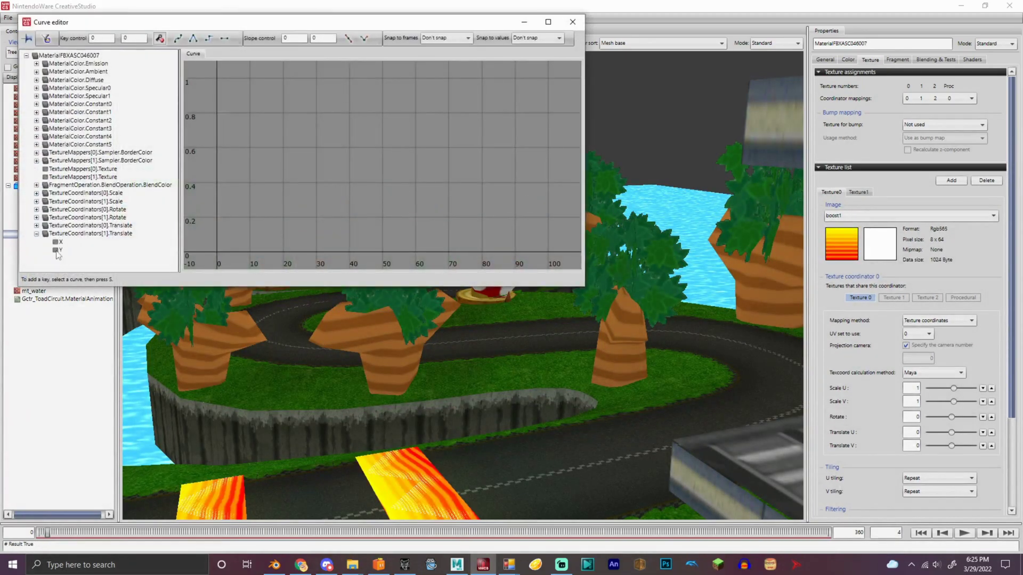
left_click(576, 24)
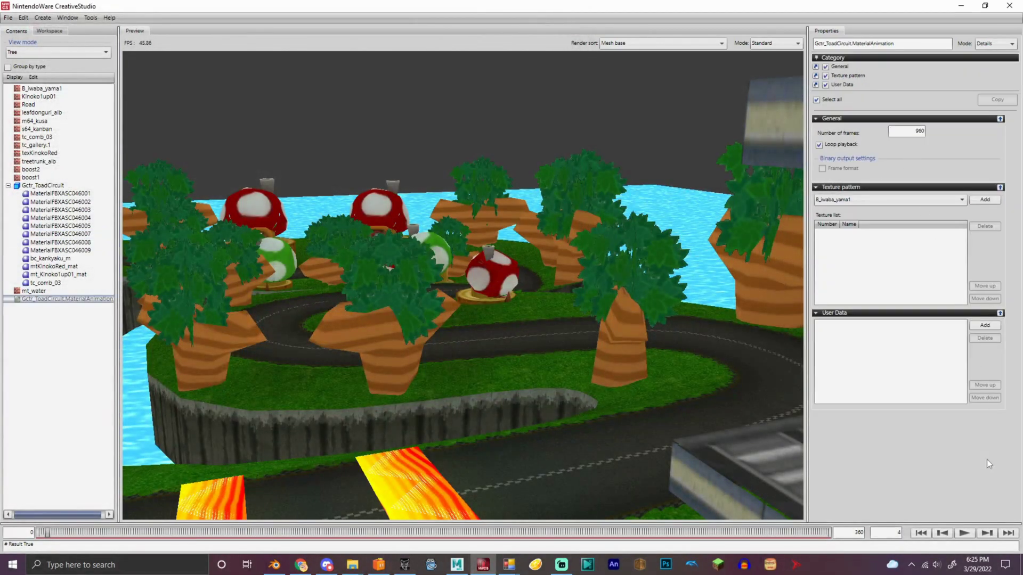
left_click_drag(739, 427, 599, 418, "alt")
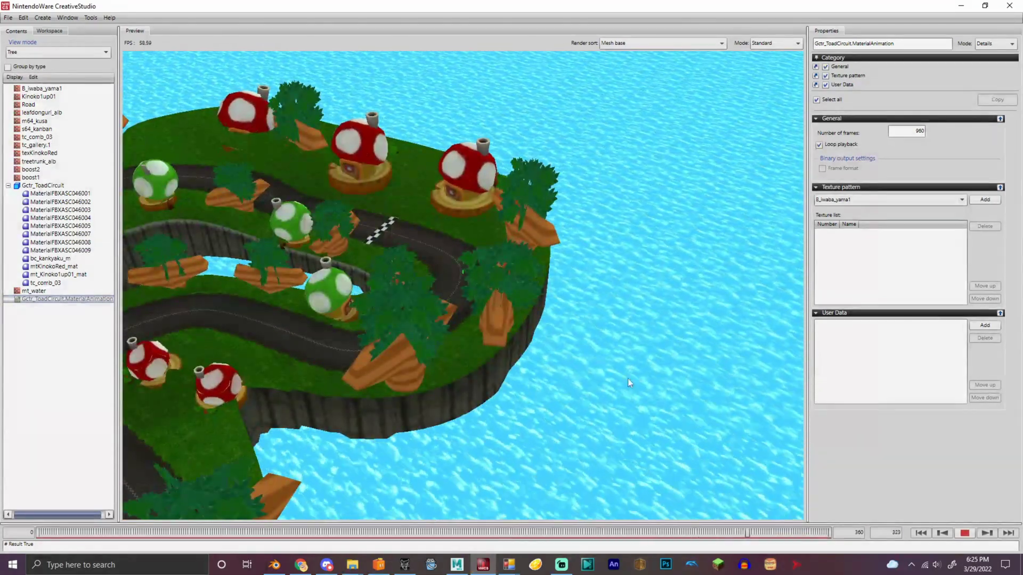
left_click_drag(627, 378, 551, 279)
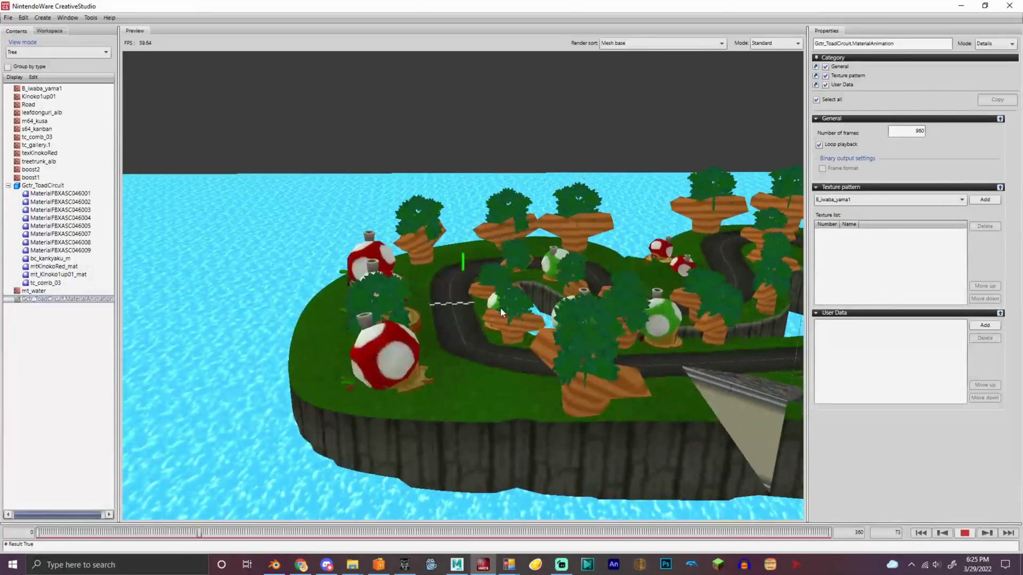
- Save the scene as the binary file track.bcmdl in the CT Tutorial folder
left_click(8, 17)
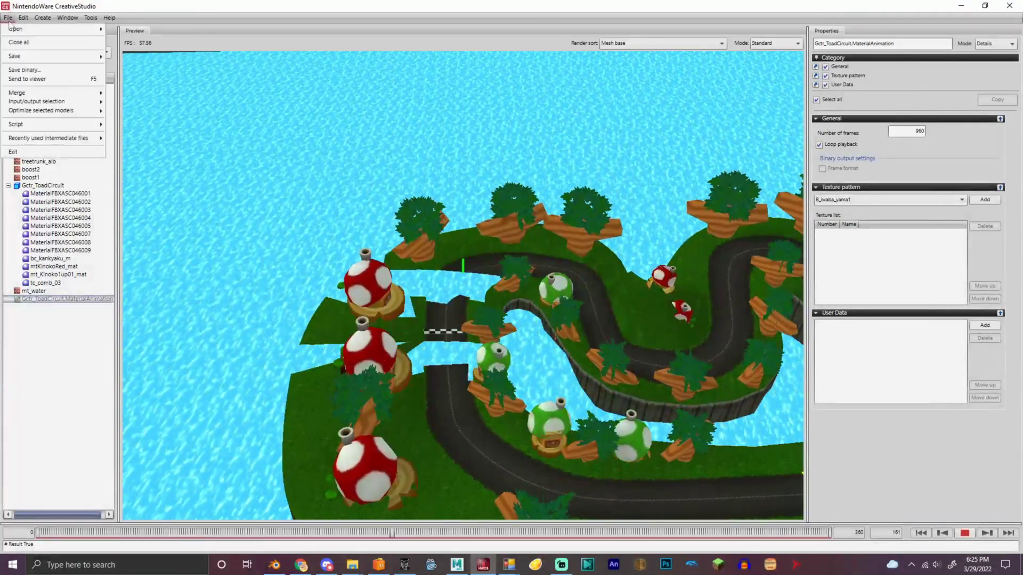
left_click(32, 69)
left_click(548, 191)
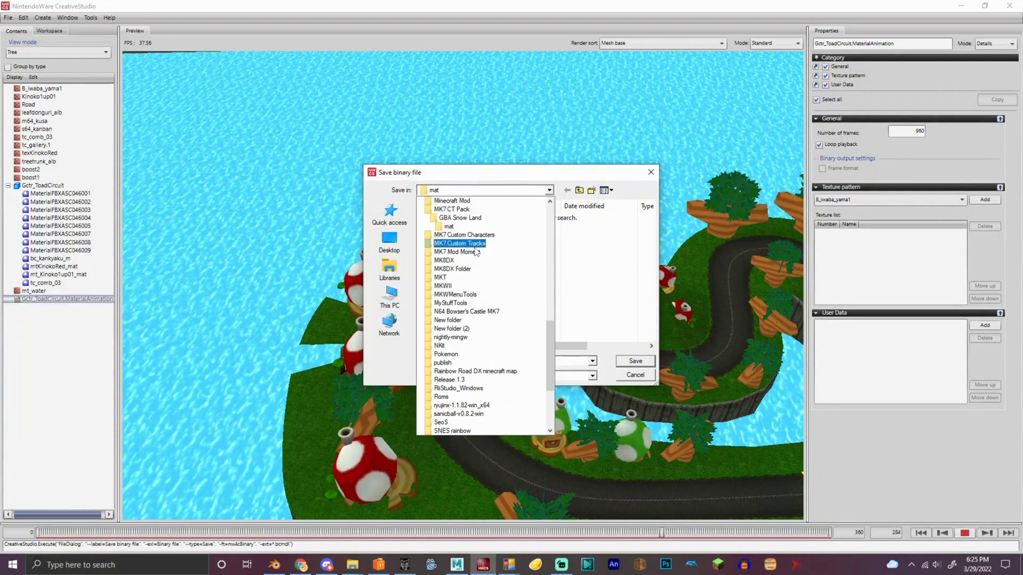
left_click(471, 227)
double_click(448, 228)
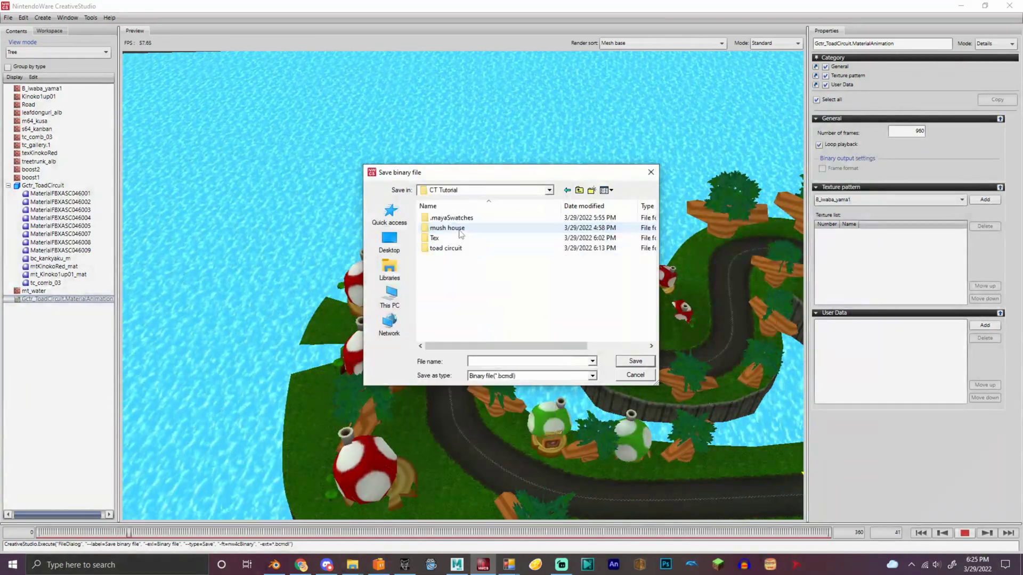
left_click(505, 362)
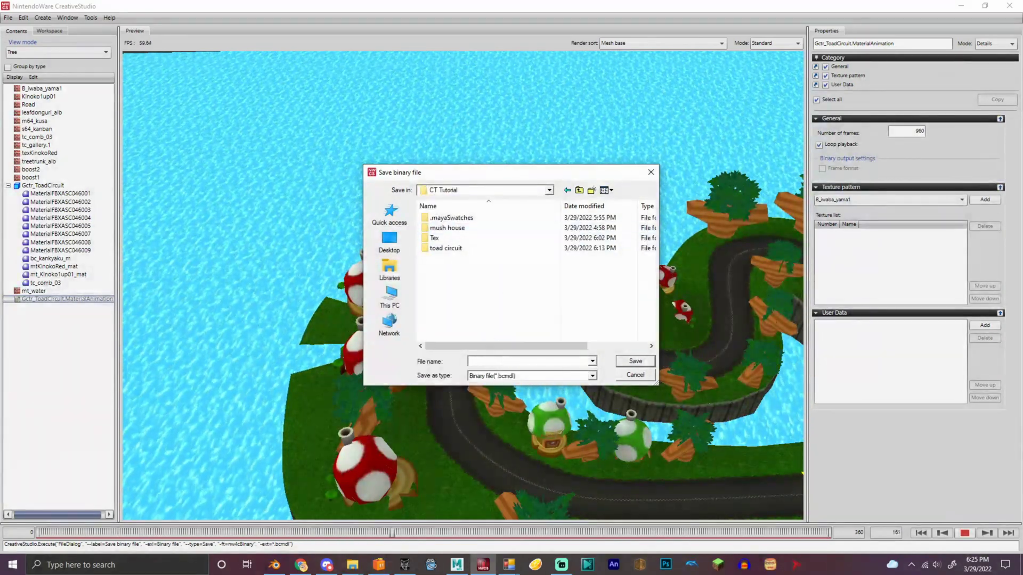
type("toad")
key("Return")
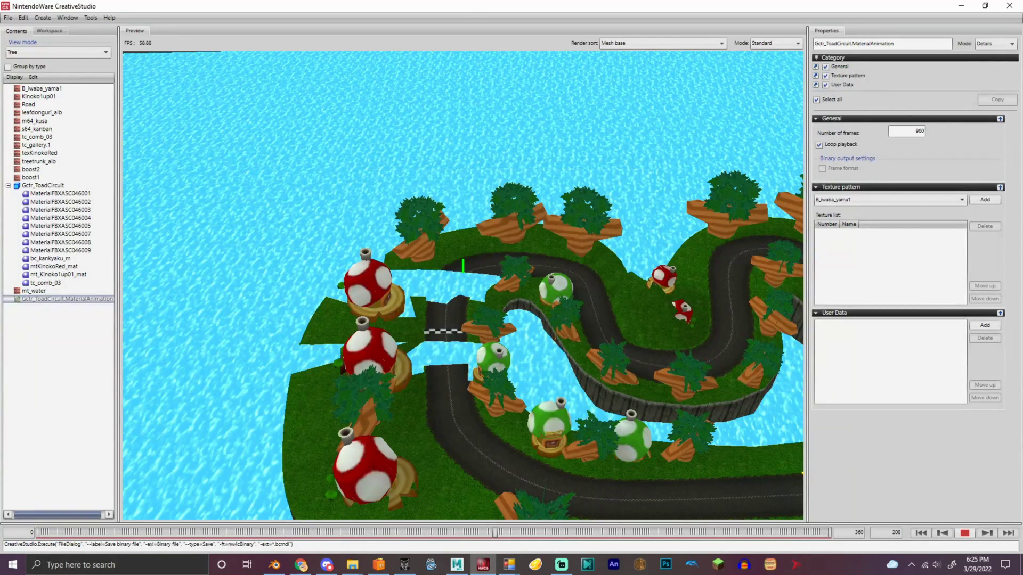
- Inspect the track's textures texKinokoRed, tc_gallery.1, treetrunk_alb and tc_comb_03, checking their formats and data sizes
left_click_drag(500, 462, 507, 413, "alt")
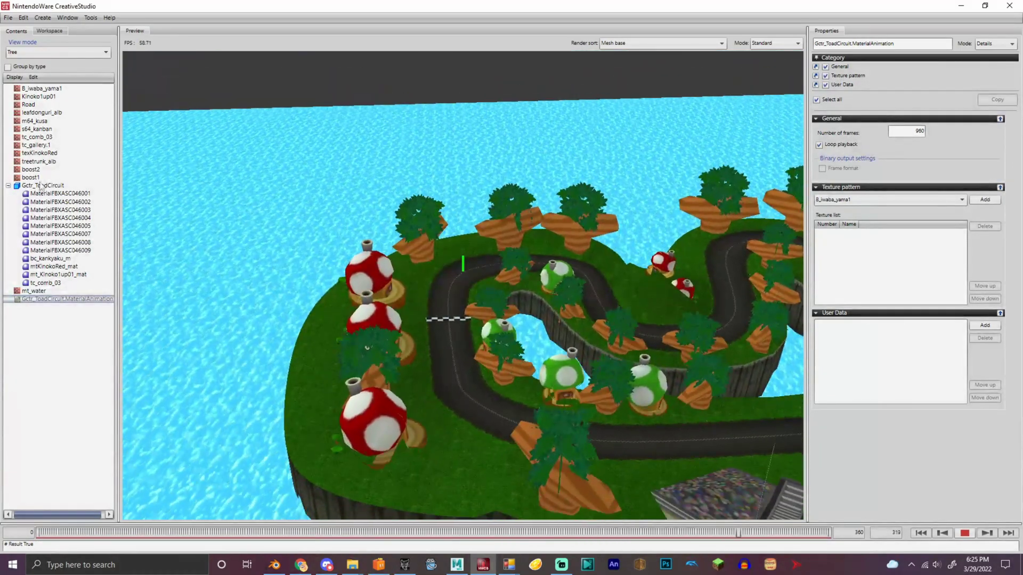
left_click(40, 153)
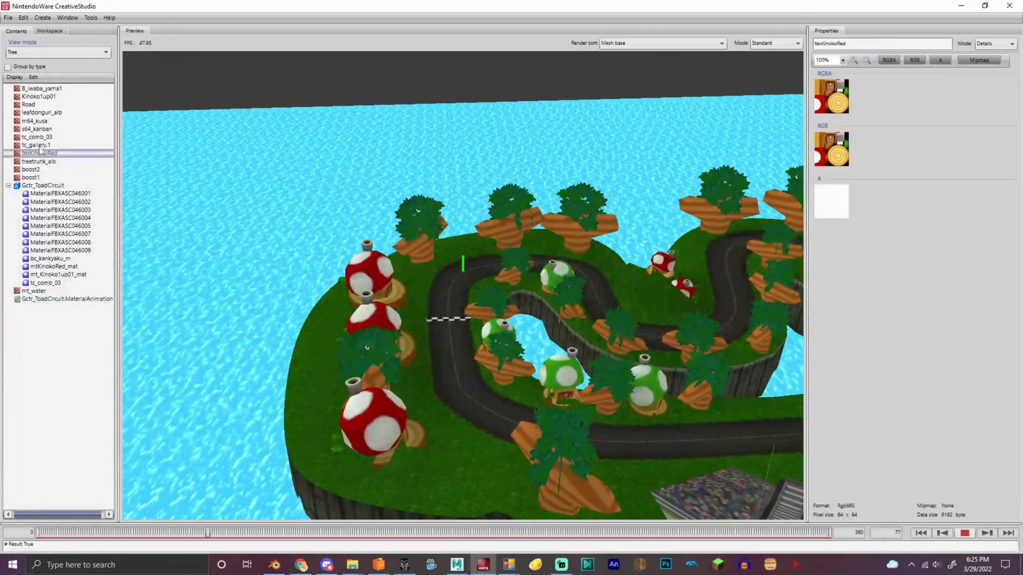
left_click(40, 146)
left_click(39, 162)
left_click(42, 154)
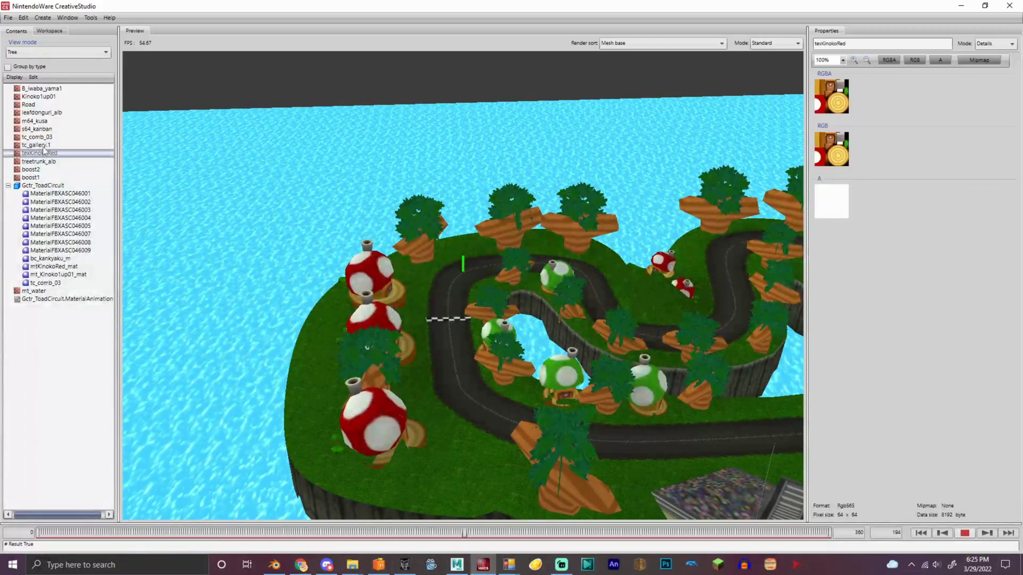
left_click(43, 144)
left_click(42, 137)
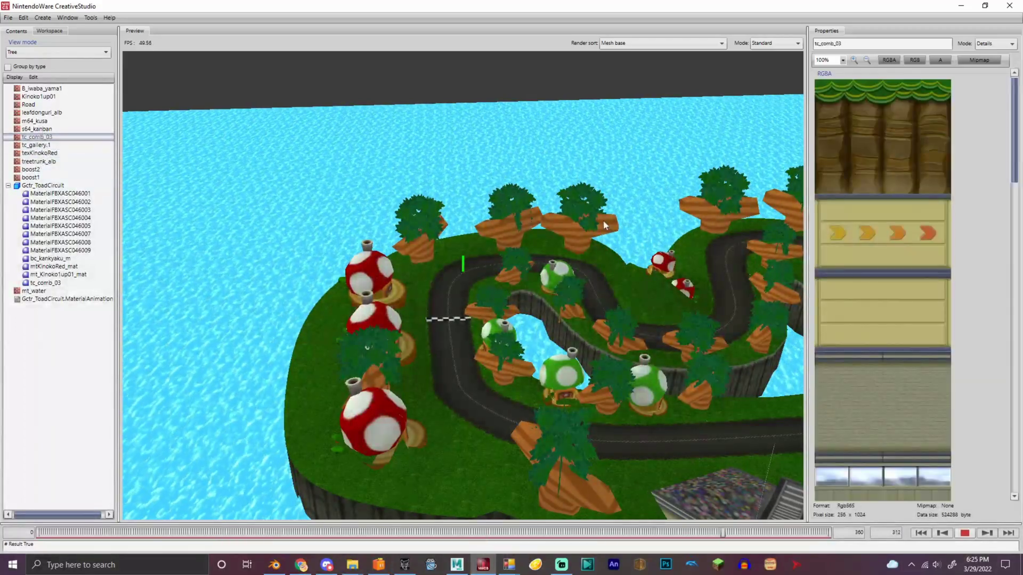
- In File Explorer, check the file size of track.bcmdl in the CT Tutorial folder through its properties
left_click(352, 564)
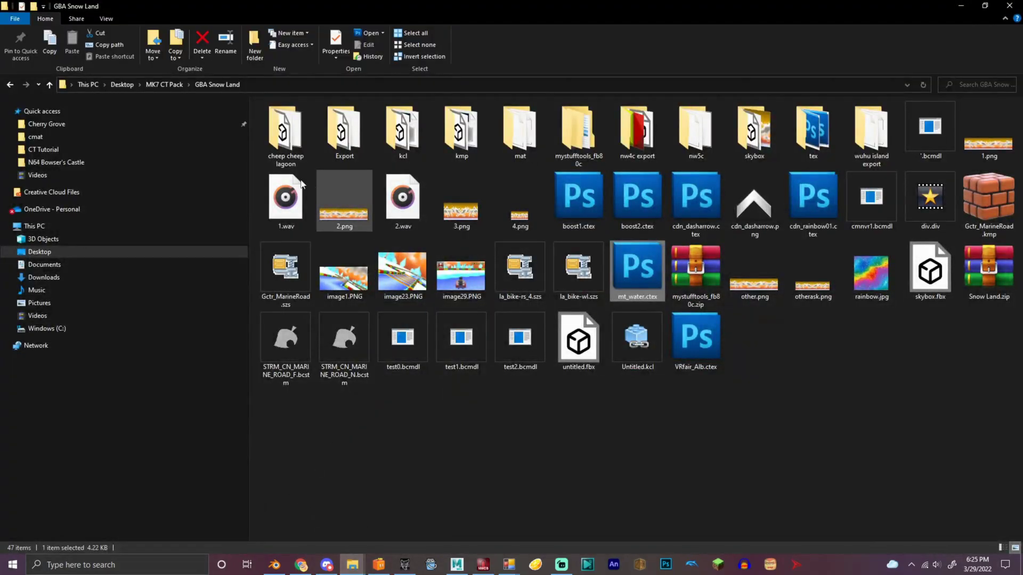
left_click(139, 151)
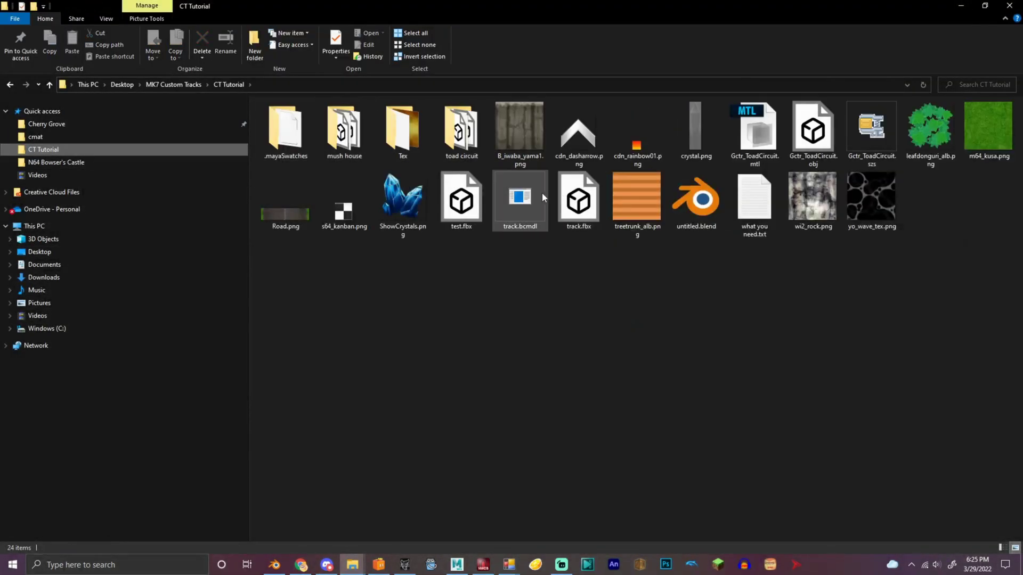
right_click(523, 203)
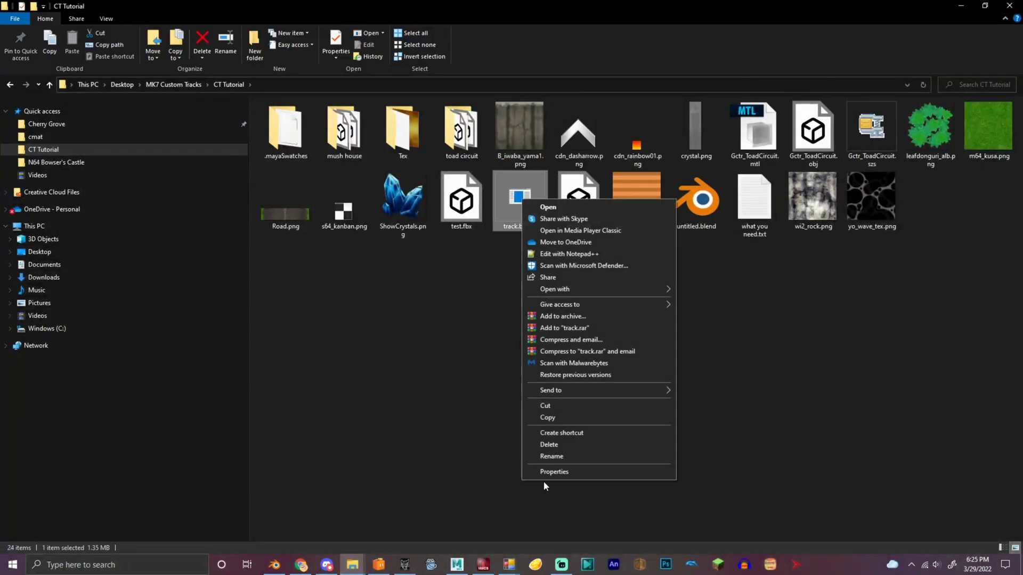
left_click(543, 481)
right_click(526, 227)
left_click(586, 500)
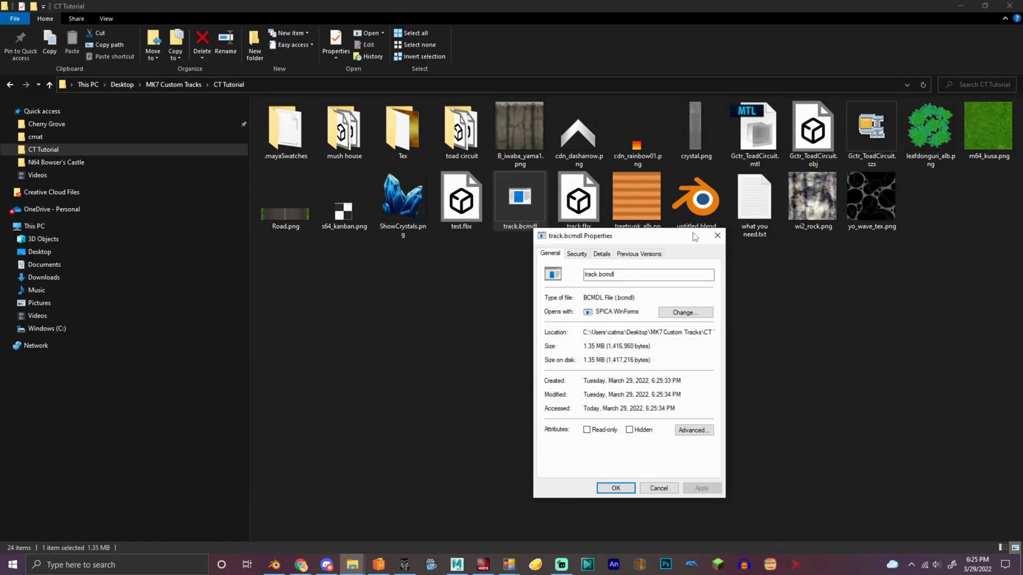
left_click(716, 236)
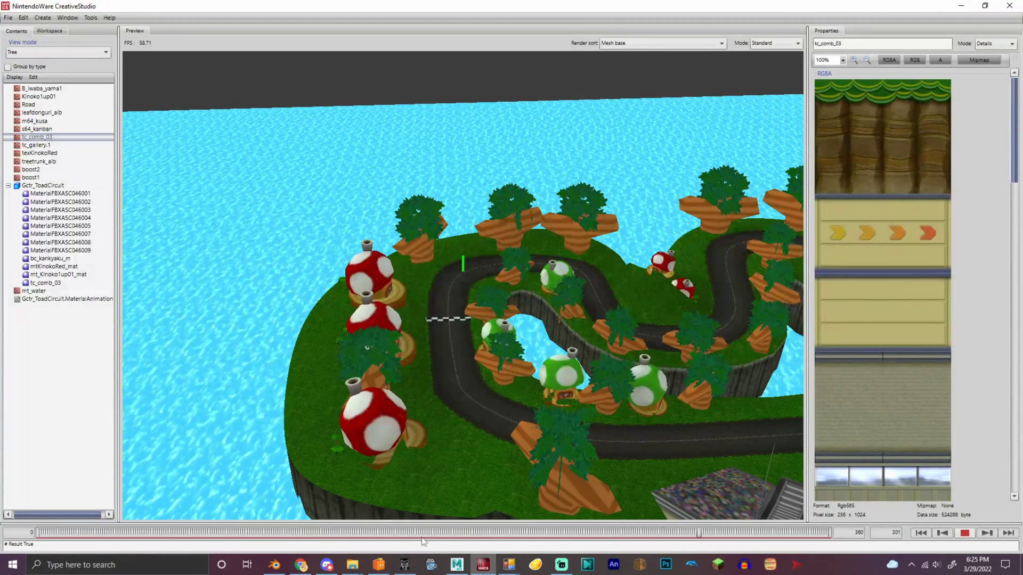
left_click(561, 564)
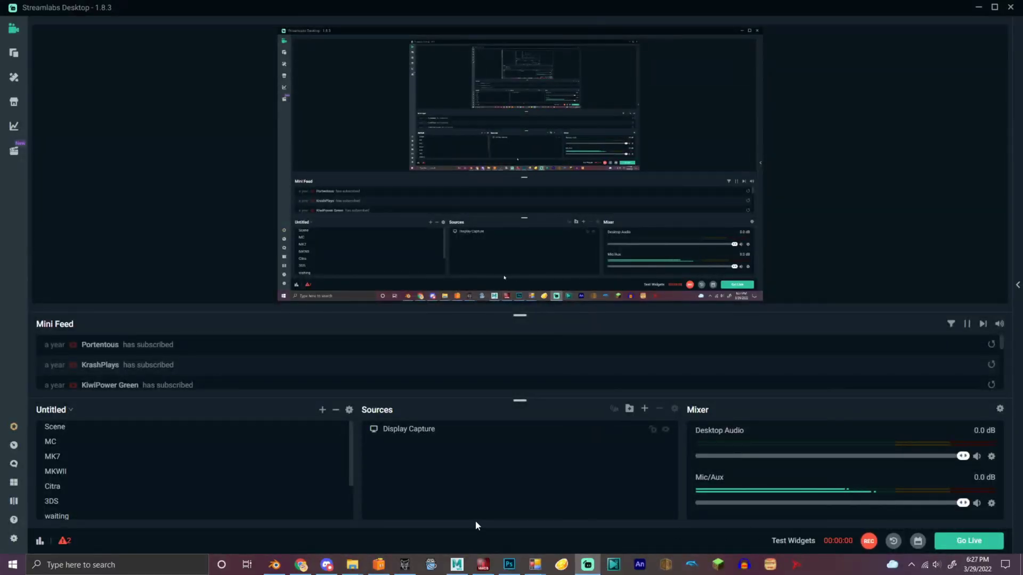
left_click(483, 565)
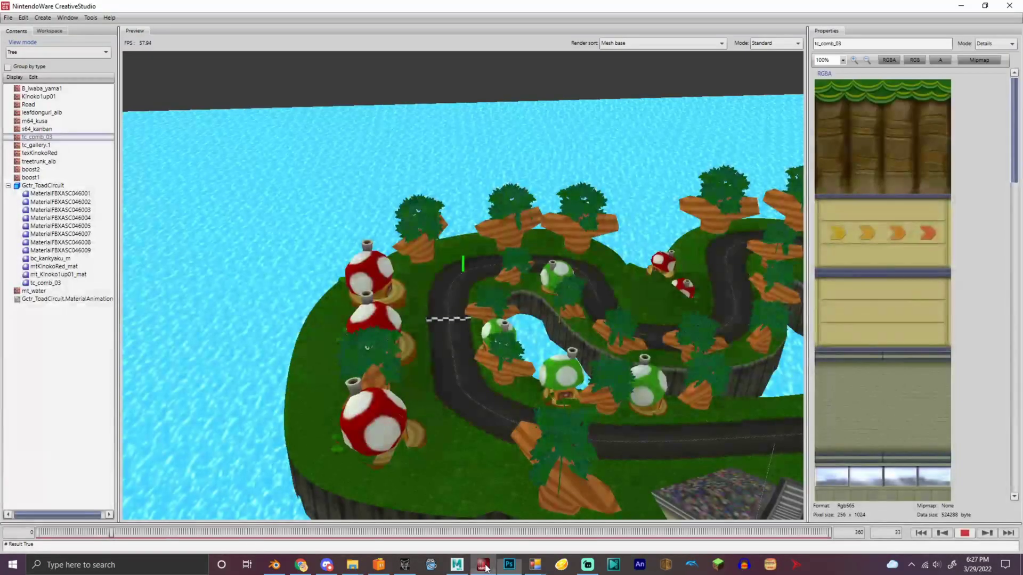
left_click(483, 565)
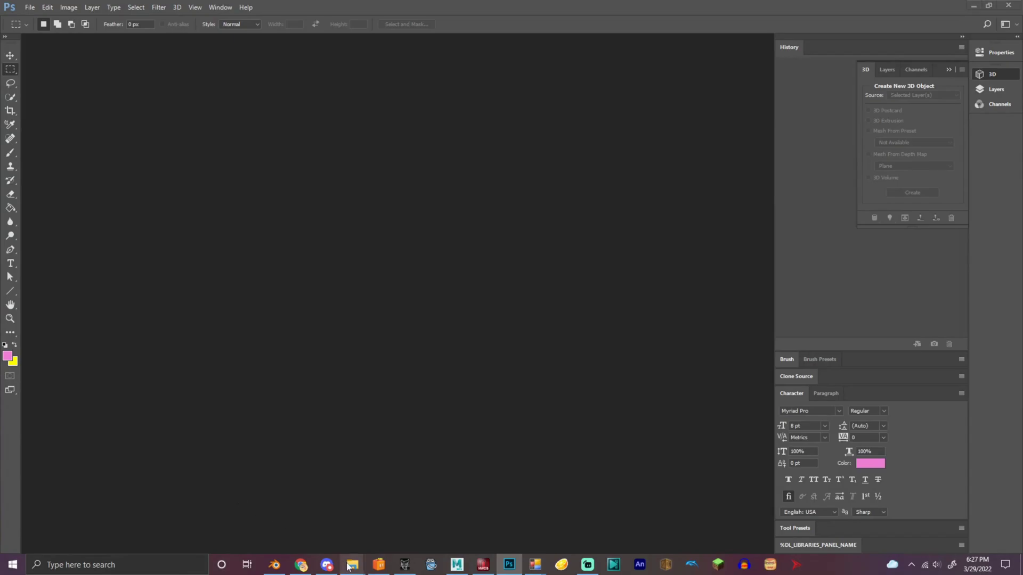
- In File Explorer, create a folder named cmdl inside CT Tutorial and open it
mouse_move(347, 567)
left_click(324, 520)
right_click(405, 264)
mouse_move(429, 421)
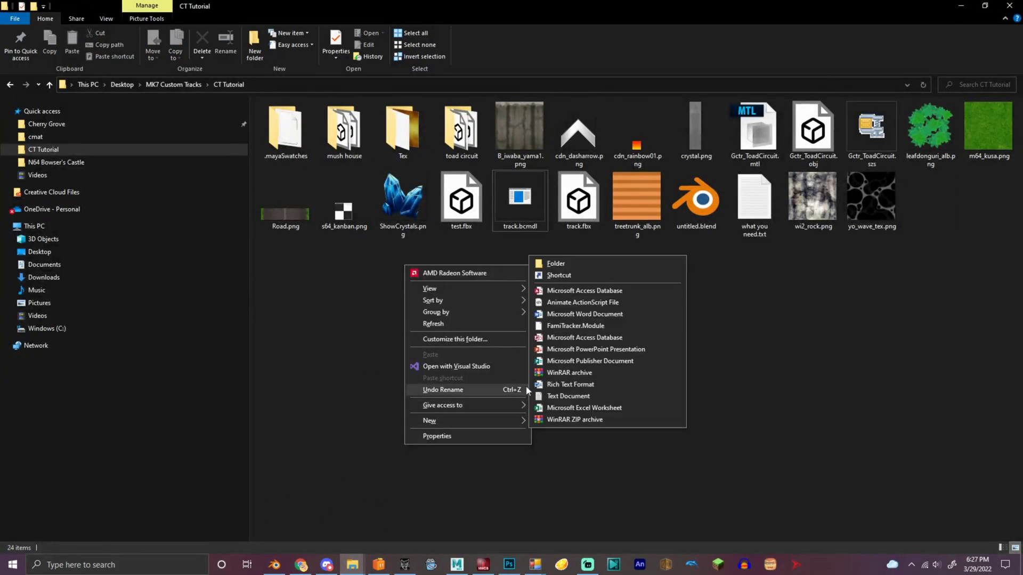
left_click(612, 264)
type("cmdl")
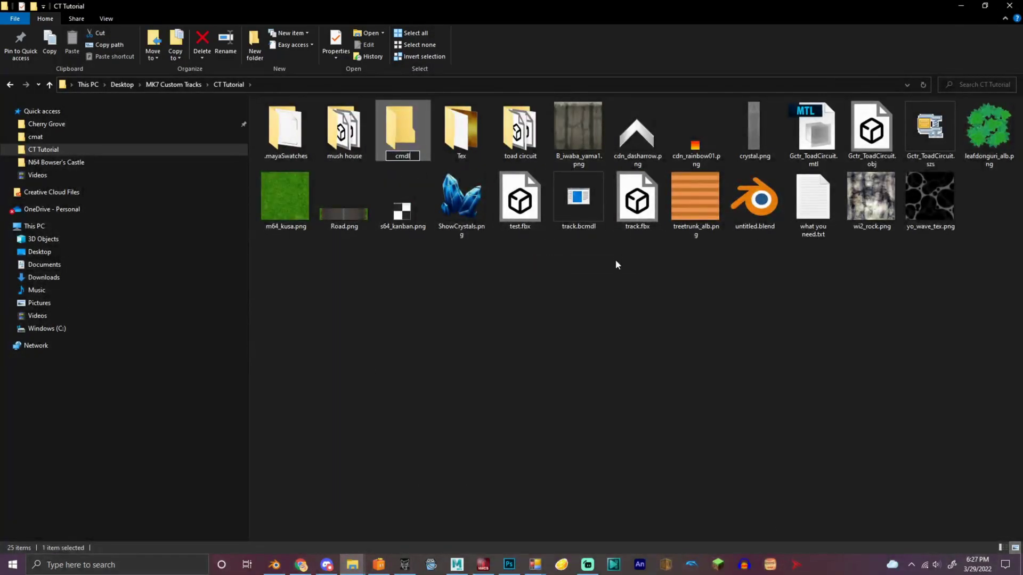
key("Return")
key("Return")
- In CreativeStudio, save all scene contents from B_iwaba_yama1 to the material animation, with dependent files, into the CT Tutorial\cmdl folder
left_click(484, 564)
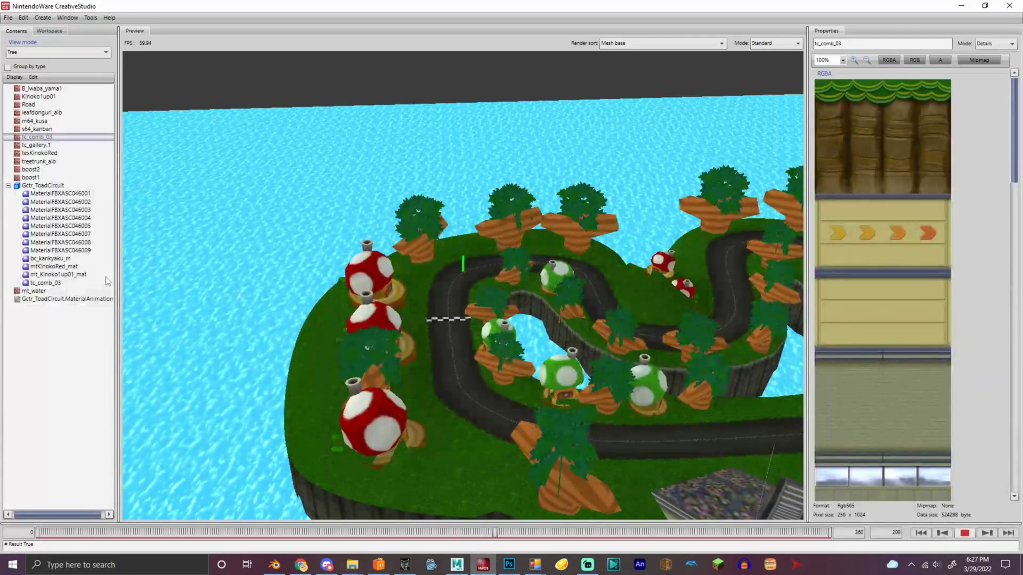
left_click(64, 299)
left_click(41, 88, "shift")
right_click(41, 90)
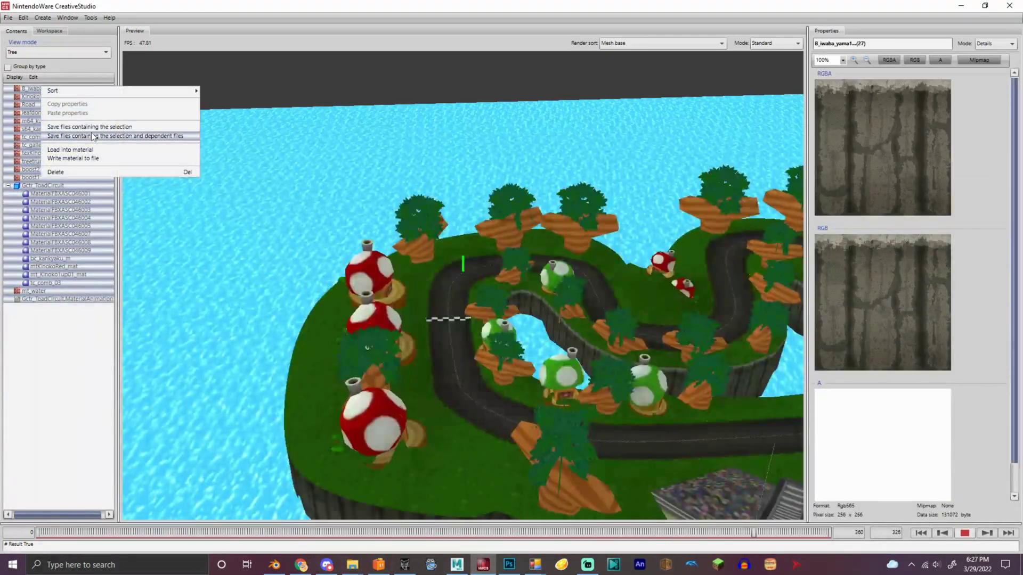
left_click(69, 137)
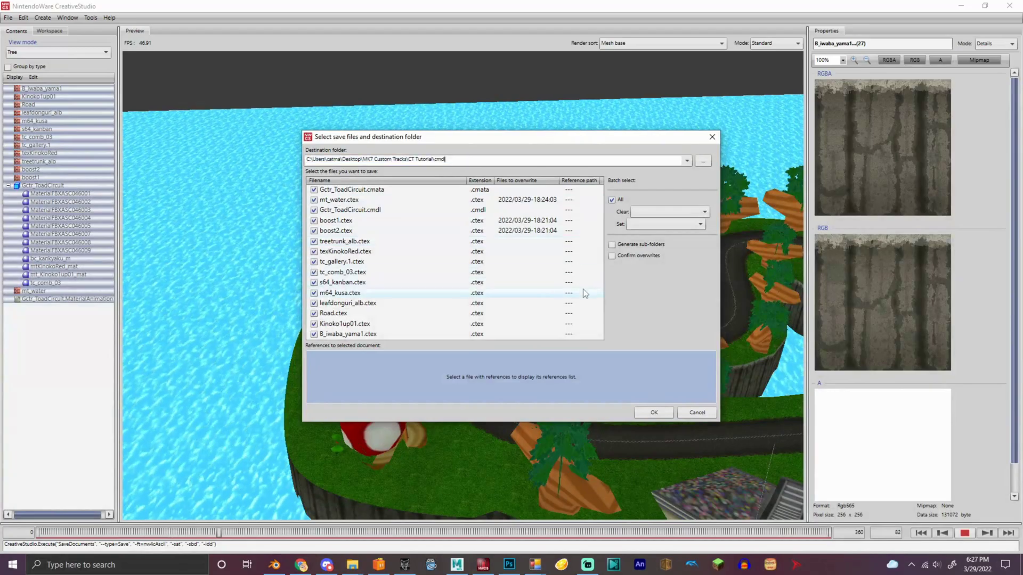
left_click(659, 411)
- Open all .ctex textures from the cmdl folder in Photoshop, excluding boost1, boost2 and mt_water
left_click(352, 565)
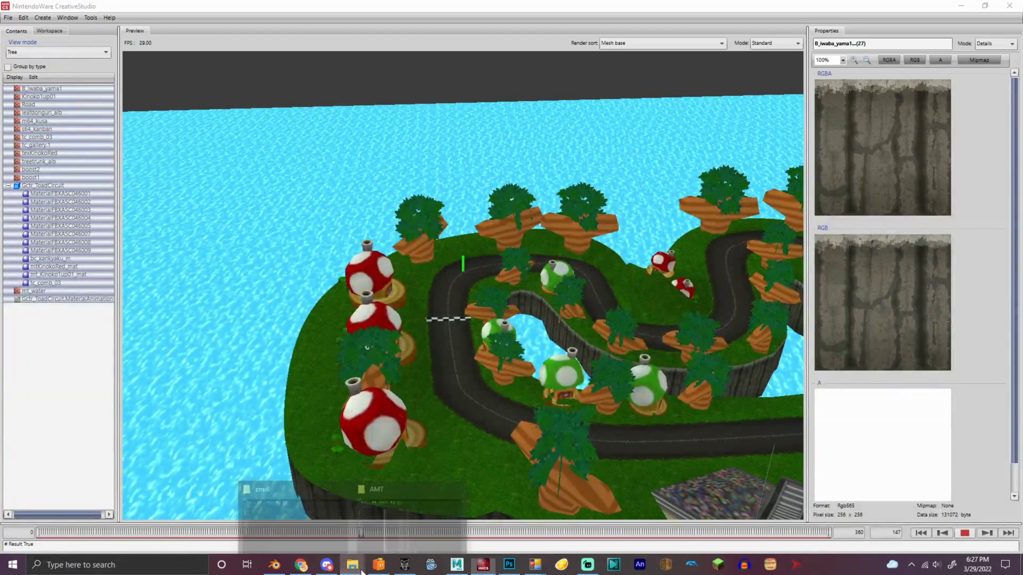
left_click(373, 504)
left_click_drag(471, 174, 458, 333)
left_click_drag(458, 333, 402, 177)
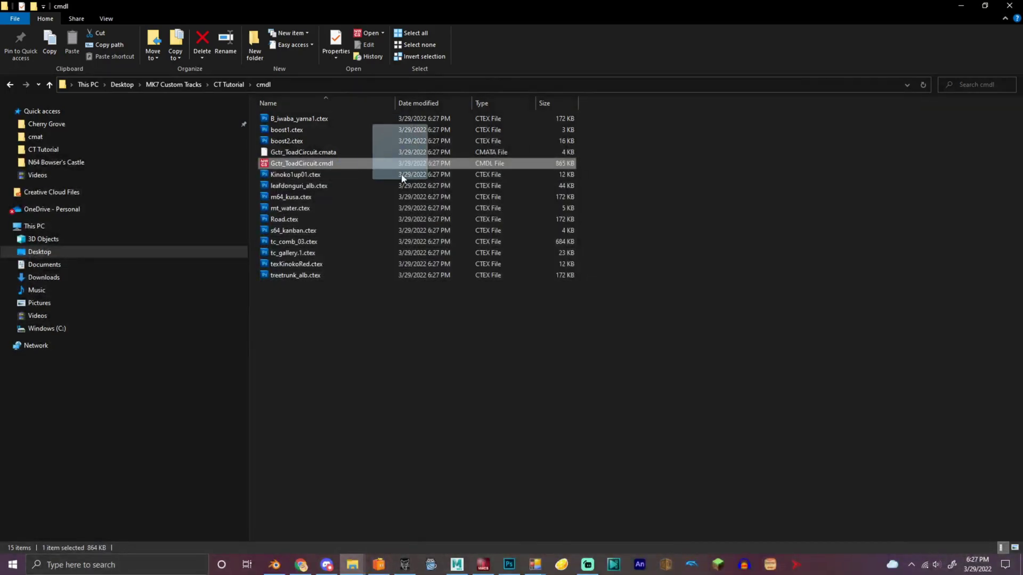
left_click_drag(495, 464, 462, 396)
left_click_drag(377, 338, 311, 179)
left_click(281, 122, "ctrl")
left_click(302, 210, "ctrl")
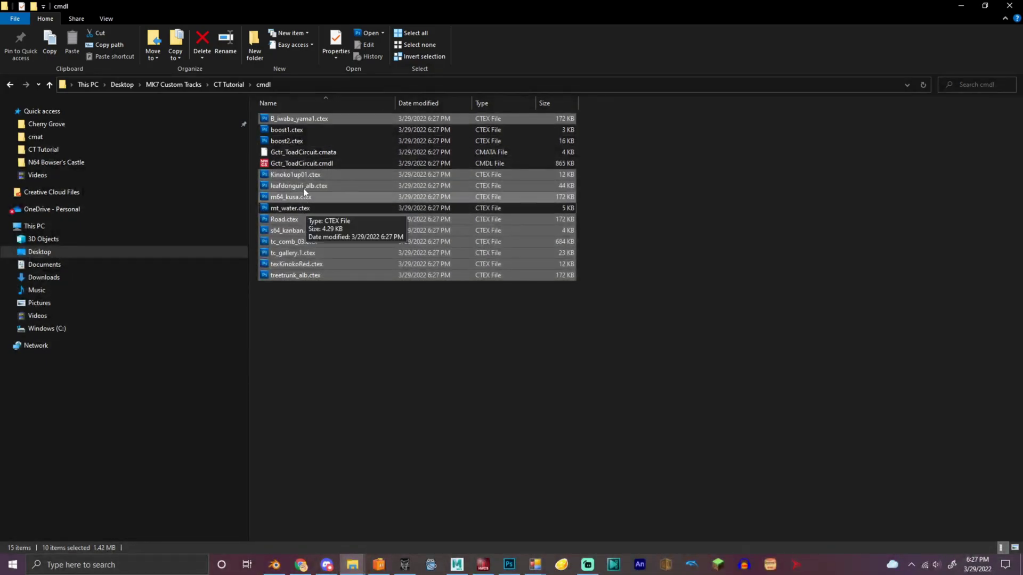
left_click_drag(308, 230, 459, 343)
left_click_drag(528, 551, 538, 527)
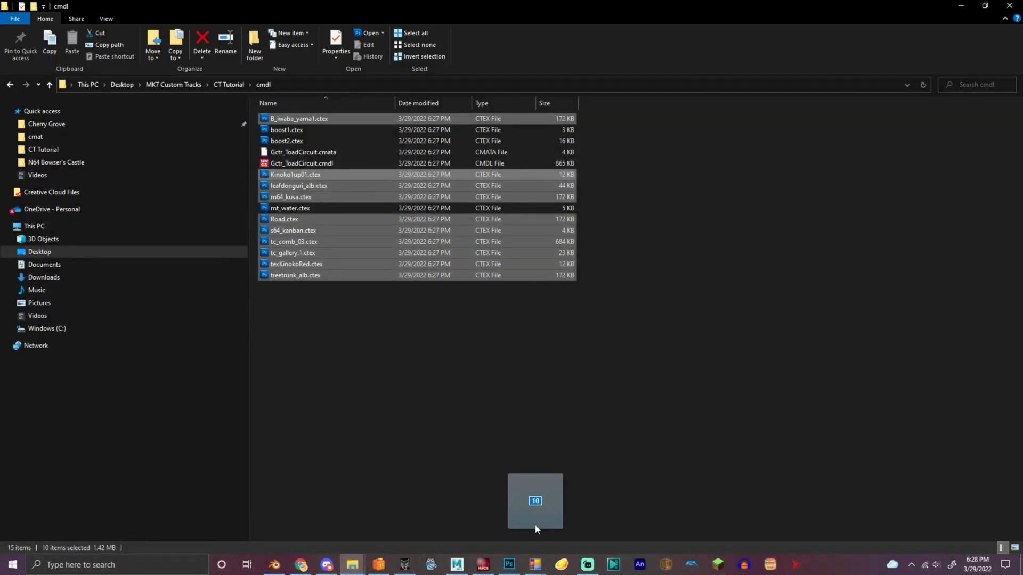
left_click_drag(511, 573, 511, 572)
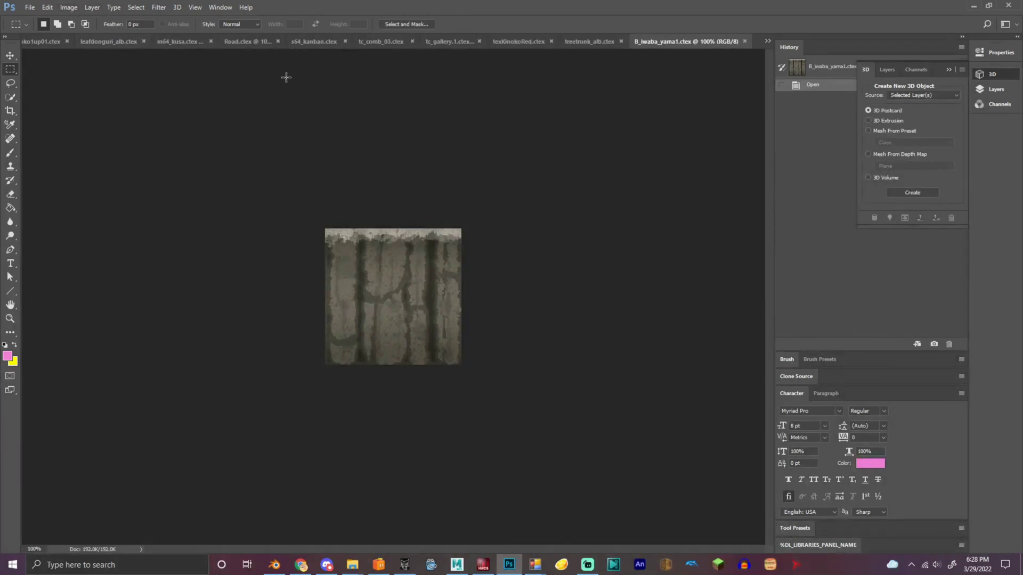
- Save the Kinoko1up01 texture over its existing .ctex file in RGB565 format with generated mipmaps
left_click(767, 41)
left_click(799, 43)
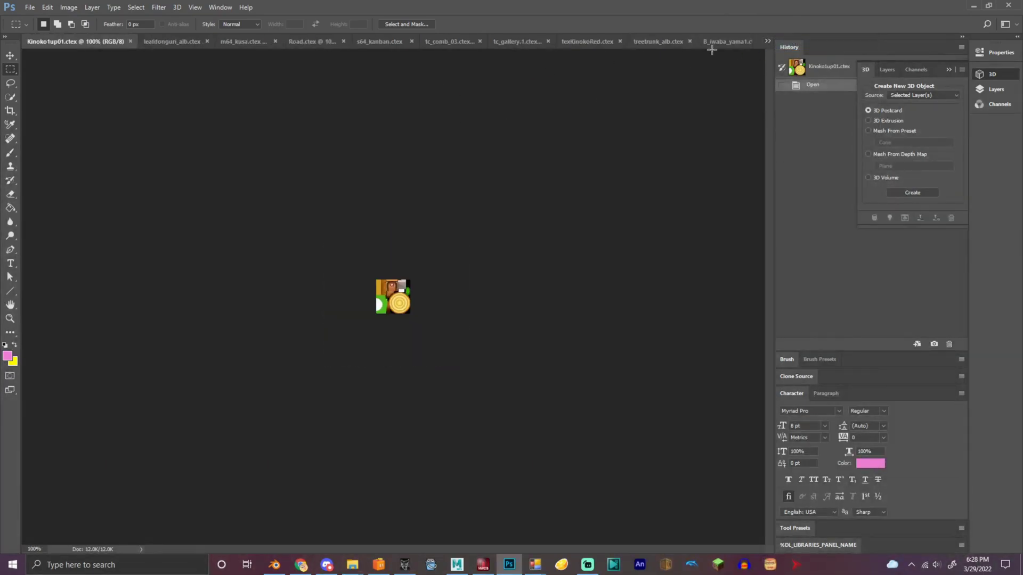
left_click(30, 6)
left_click(53, 124)
left_click(420, 331)
left_click(535, 282)
left_click(373, 167)
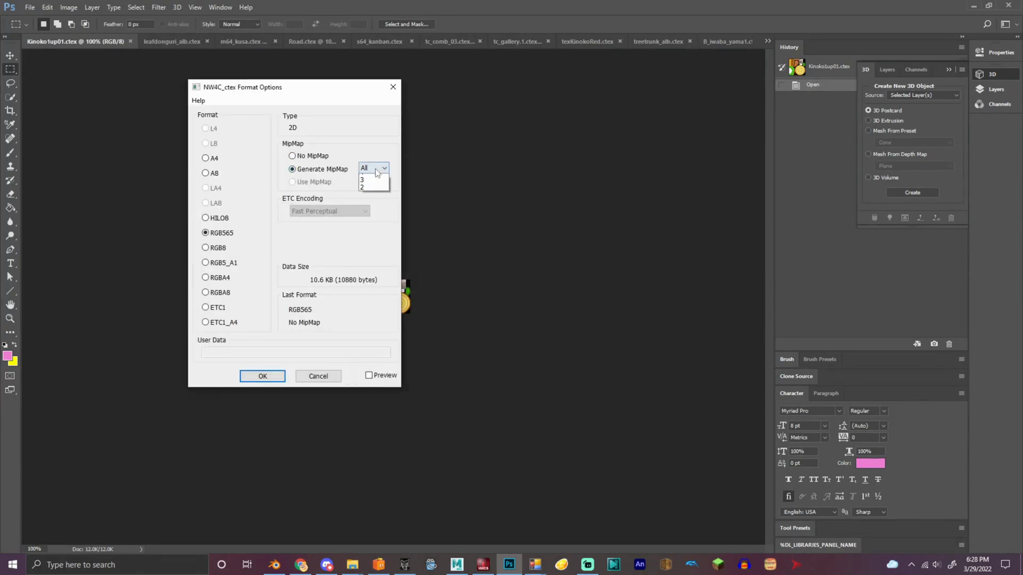
key("Return")
- Resize the leafdonguri_alb texture to 64 × 64 px and overwrite its .ctex file in RGBA4 format with 4 mipmap levels
left_click(171, 41)
left_click(30, 6)
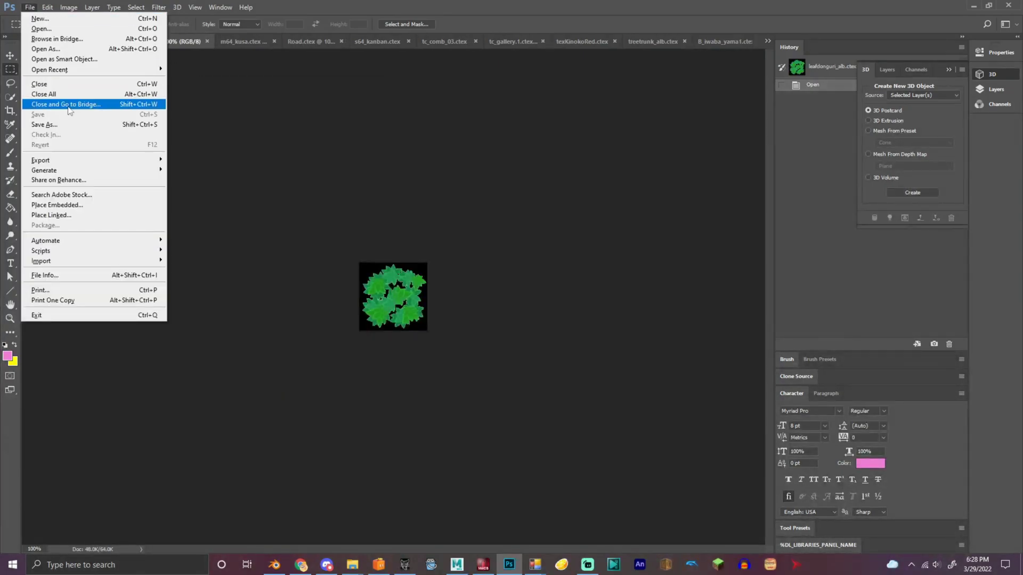
mouse_move(70, 8)
left_click(82, 83)
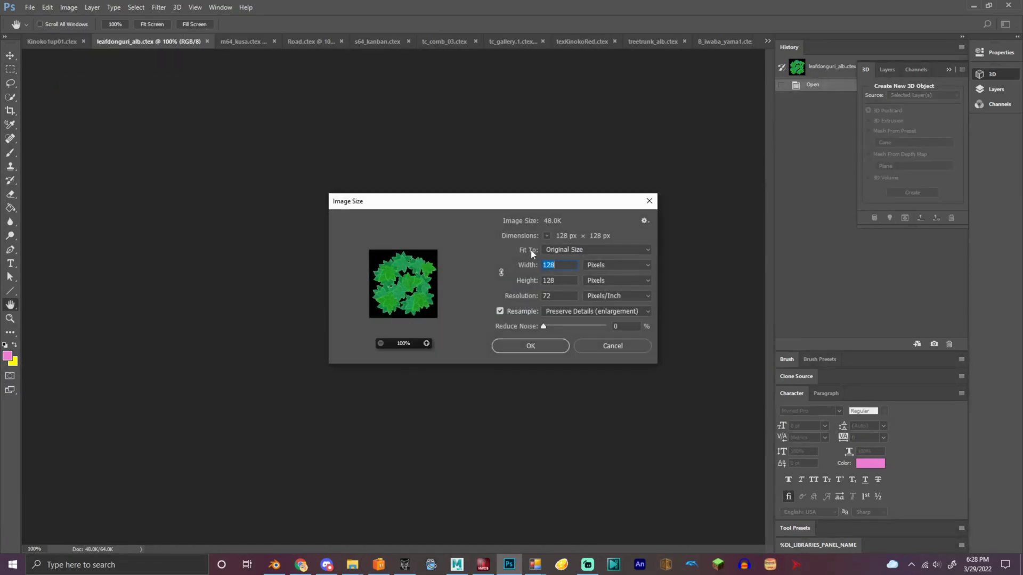
left_click(530, 345)
key("m")
left_click(30, 7)
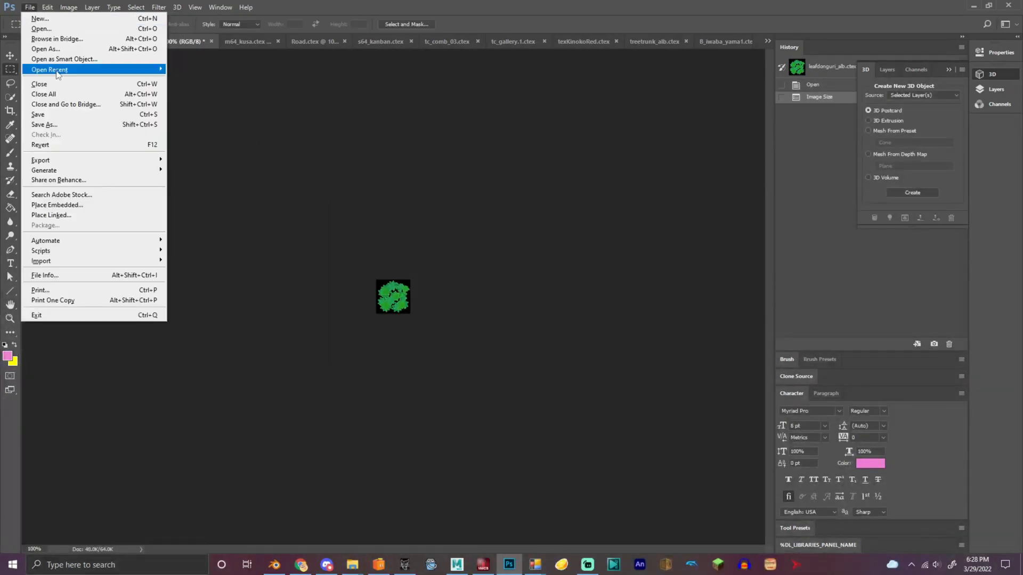
left_click(64, 125)
key("Return")
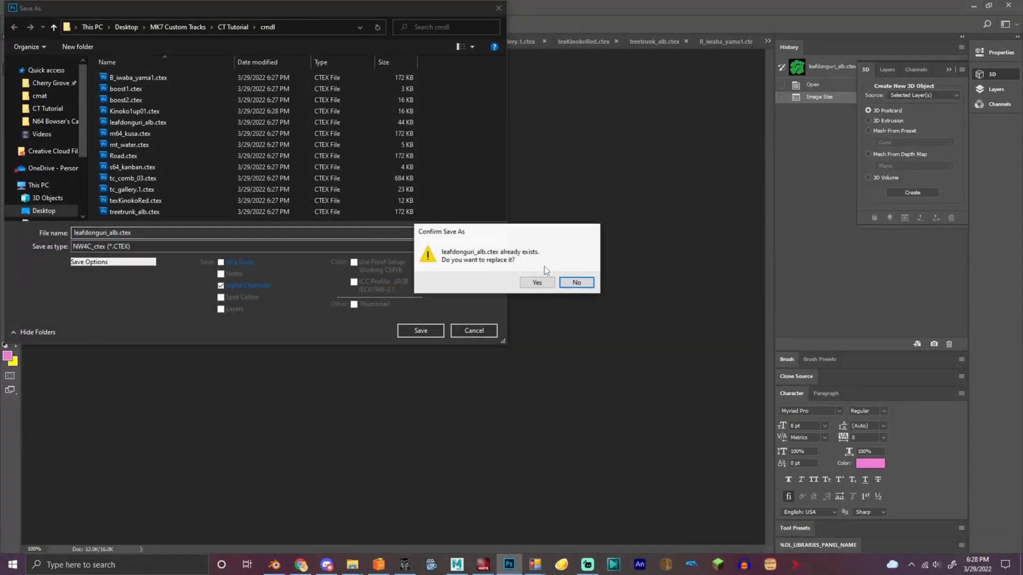
left_click(552, 286)
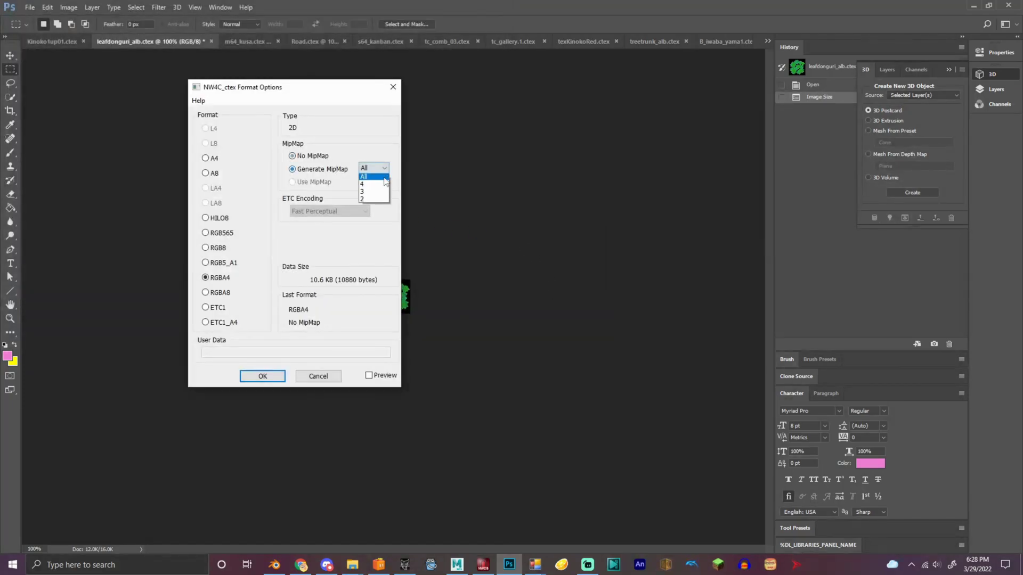
key("Return")
- Resize the m64_kusa texture to 128 × 128 px and overwrite its .ctex file in RGB565 format with 5 mipmap levels
left_click(240, 43)
left_click(68, 7)
left_click(91, 83)
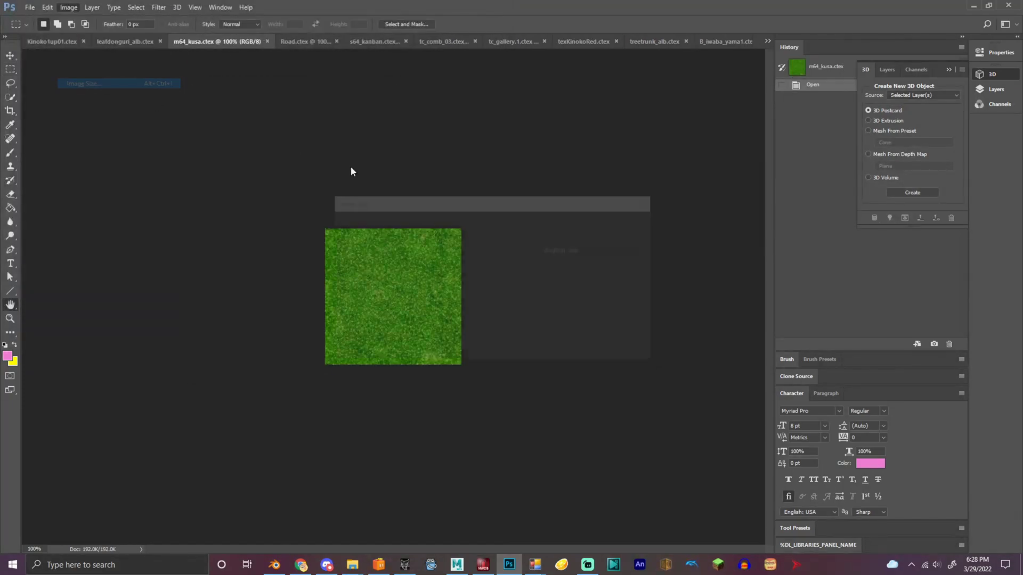
type("128")
left_click_drag(544, 280, 587, 281)
type("128")
key("Return")
key("Return")
left_click(548, 286)
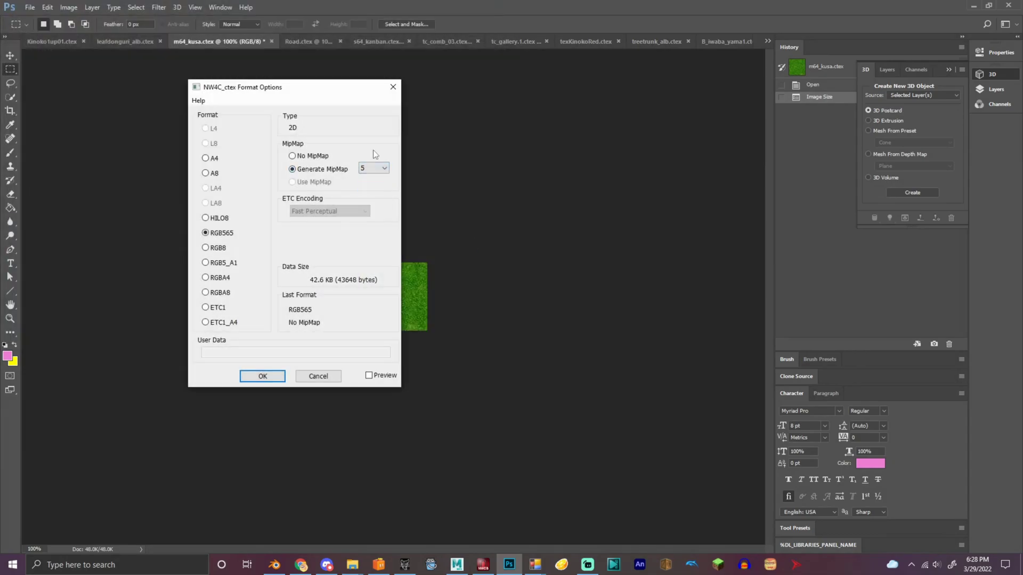
key("Return")
- Overwrite Road.ctex with 5 generated mipmap levels and s64_kanban.ctex with 2 levels, keeping their image sizes
left_click(309, 41)
left_click(29, 7)
left_click(64, 125)
key("Return")
left_click(533, 283)
left_click(535, 283)
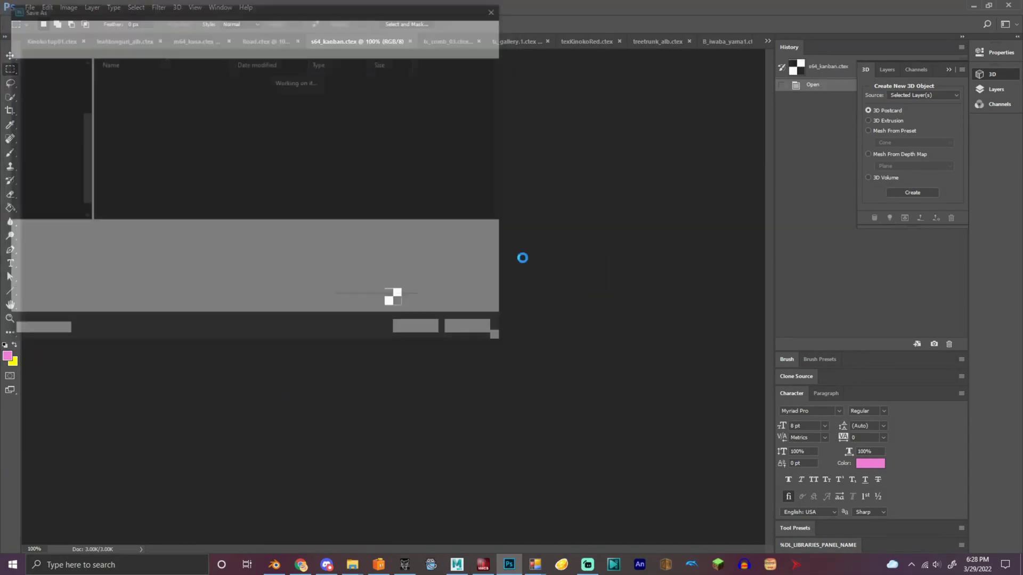
key("Return")
- Resize the tc_comb_03 texture to 64 × 256 px and overwrite its .ctex file with 4 generated mipmap levels
key("ctrl+Tab")
key("ctrl+Tab")
left_click(69, 8)
left_click(88, 84)
type("64")
left_click_drag(544, 281, 581, 281)
type("256")
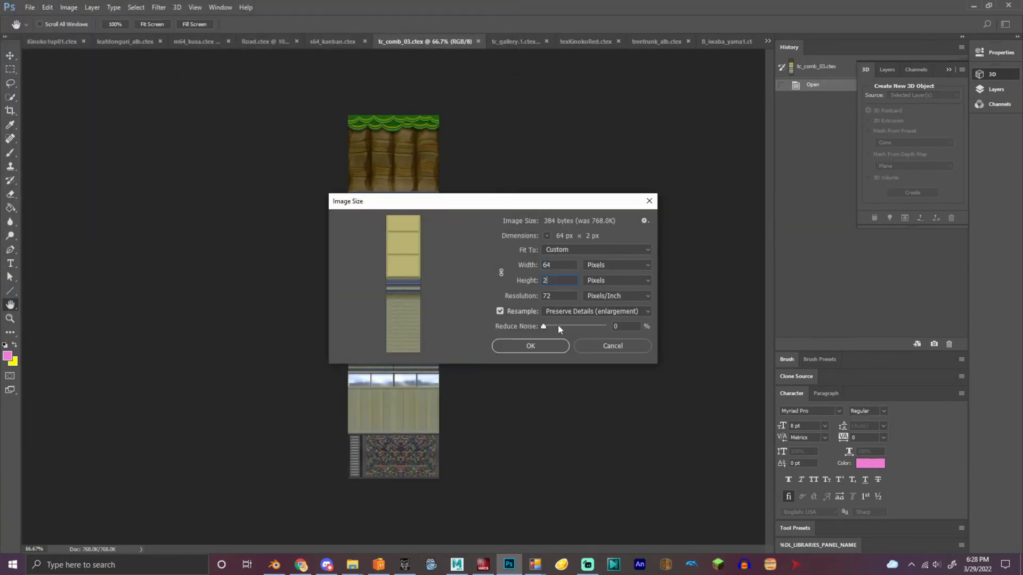
left_click(529, 345)
left_click(29, 8)
left_click(59, 126)
key("Return")
- Overwrite tc_gallery.1.ctex and texKinokoRed.ctex with 4 generated mipmap levels each
key("ctrl+Tab")
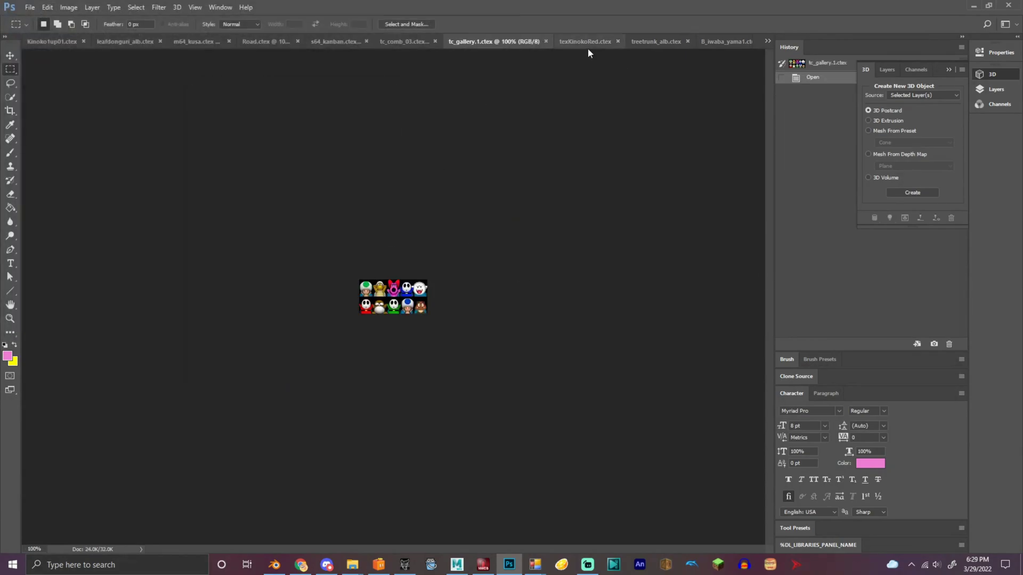
key("Return")
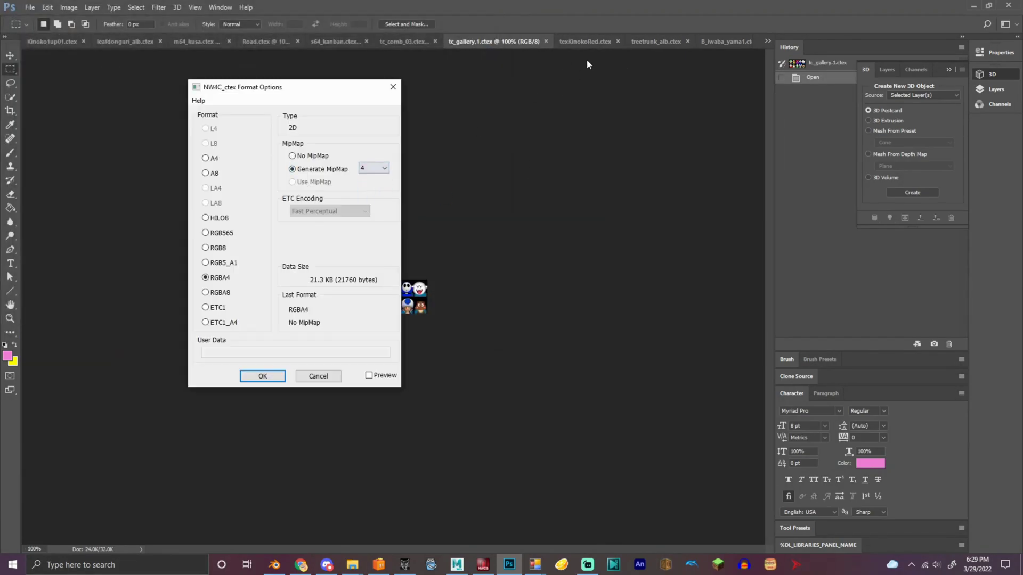
key("Return")
left_click(584, 41)
left_click(30, 7)
left_click(59, 126)
key("Return")
key("Return")
- Resize the treetrunk_alb texture to 128 × 128 px and overwrite its .ctex file with generated mipmaps
key("ctrl+Tab")
key("alt+ctrl+i")
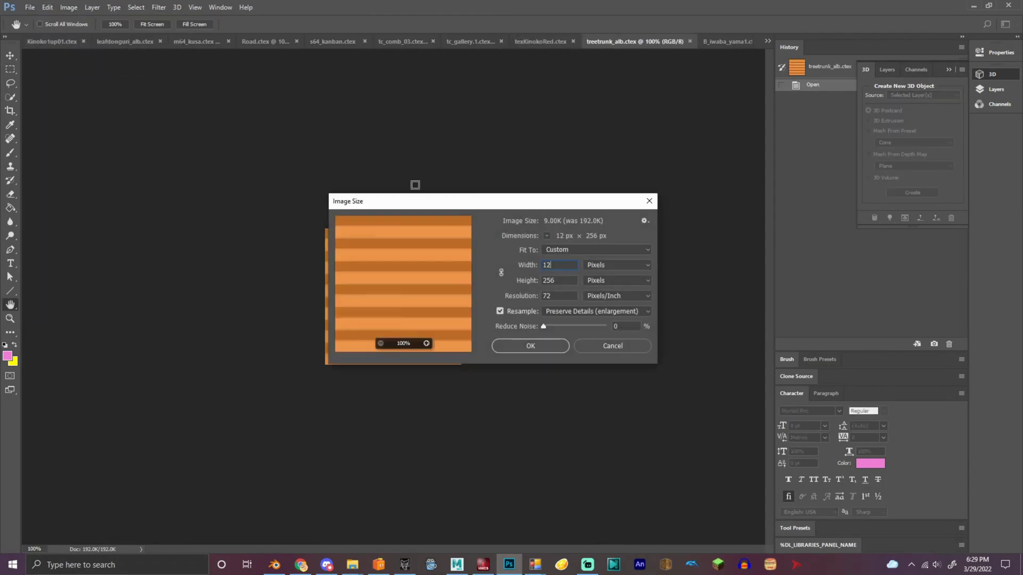
type("128")
key("Return")
key("shift+ctrl+s")
key("Return")
key("Return")
- Resize the B_iwaba_yama1 texture to 128 × 128 px and overwrite its .ctex file in RGB565 format with 5 mipmap levels
key("ctrl+Tab")
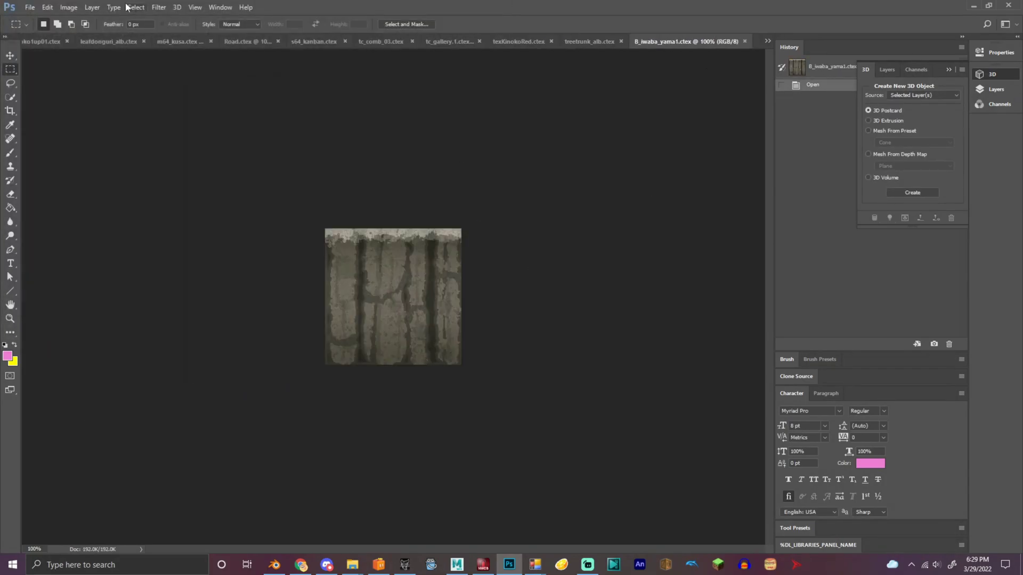
key("alt+ctrl+i")
type("128")
key("Return")
left_click(30, 7)
left_click(66, 125)
key("Return")
left_click(374, 169)
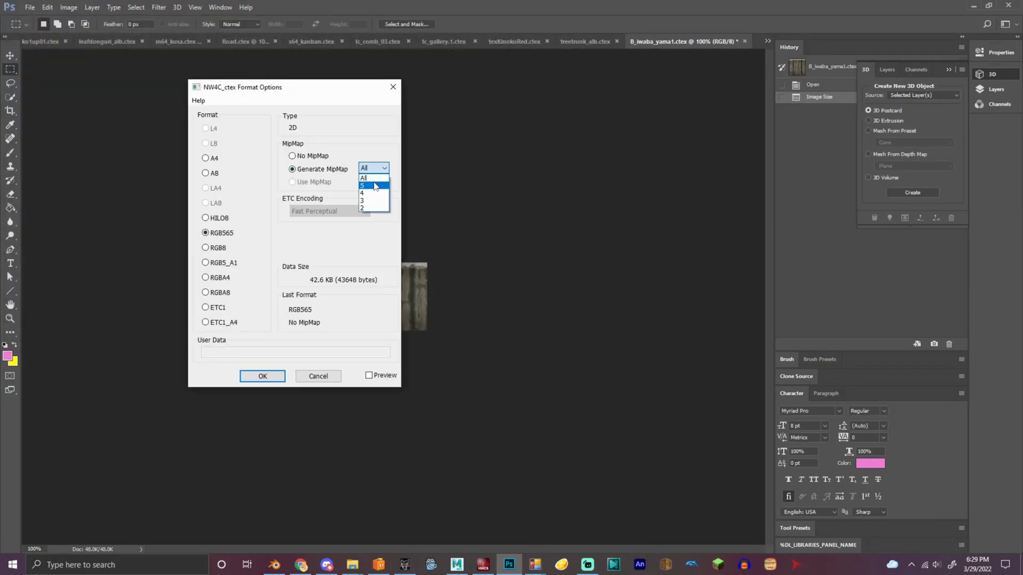
left_click(375, 185)
key("Return")
left_click(767, 41)
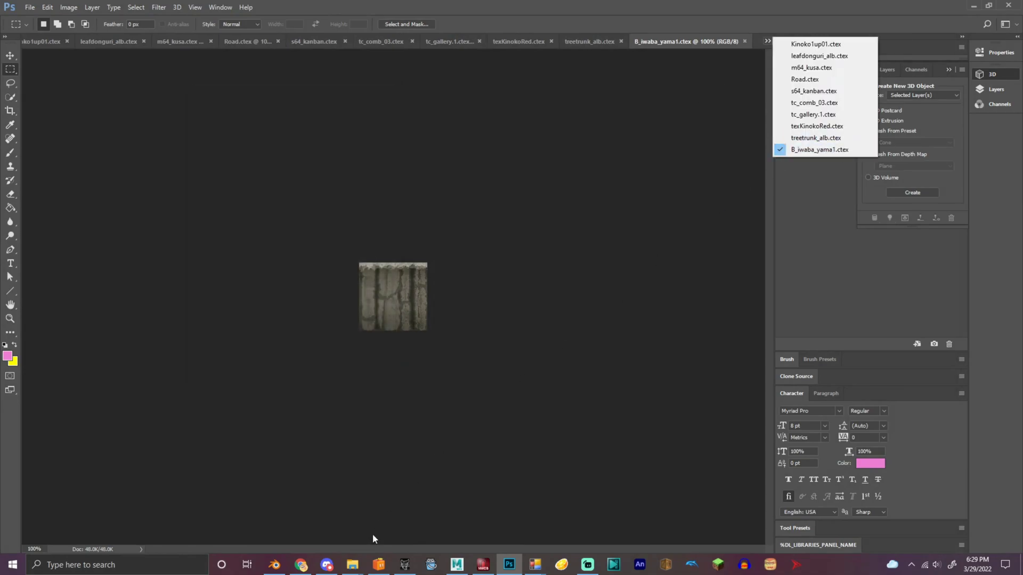
- From File Explorer, import all files of the cmdl folder into CreativeStudio, reloading the ones that are already open
left_click(352, 565)
left_click(312, 519)
left_click_drag(382, 403, 279, 48)
left_click_drag(373, 174, 482, 377)
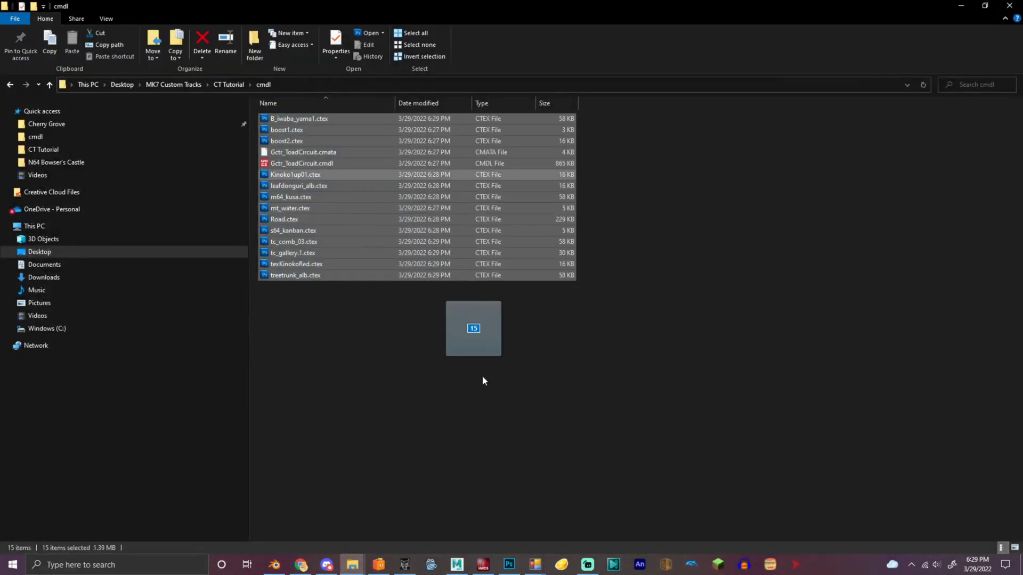
left_click_drag(481, 564, 522, 391)
left_click(553, 321)
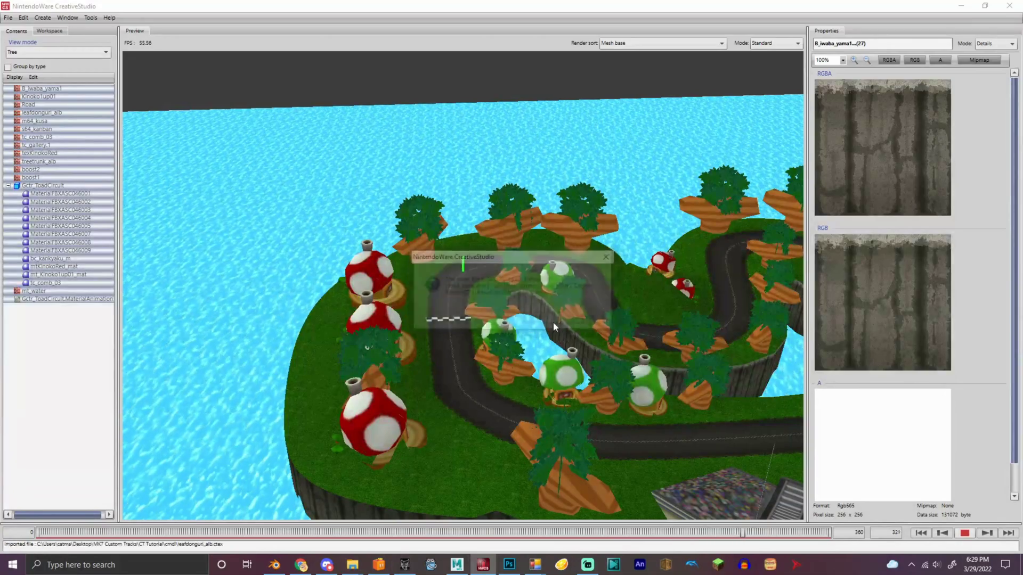
left_click(553, 322)
left_click(553, 321)
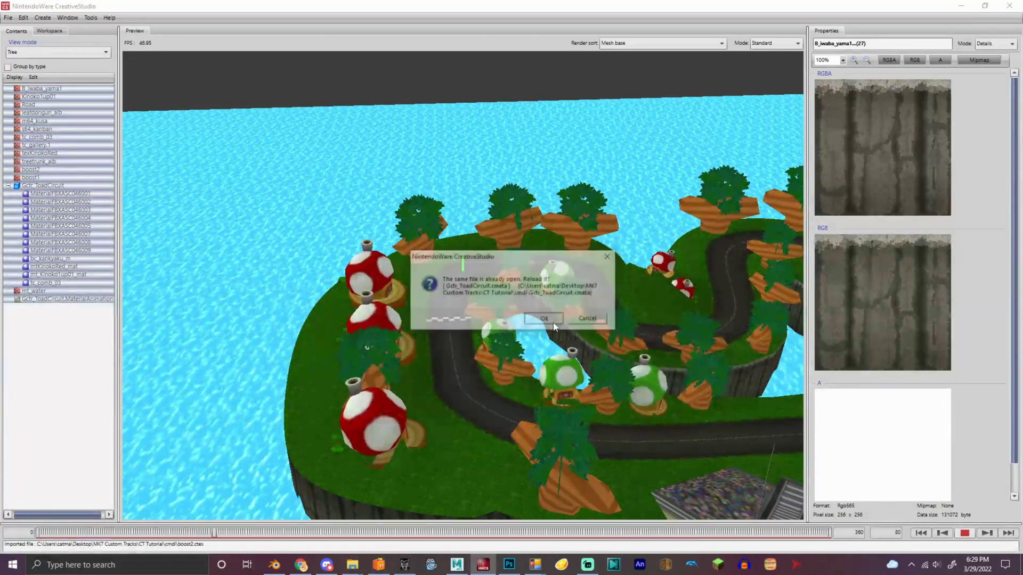
left_click(553, 322)
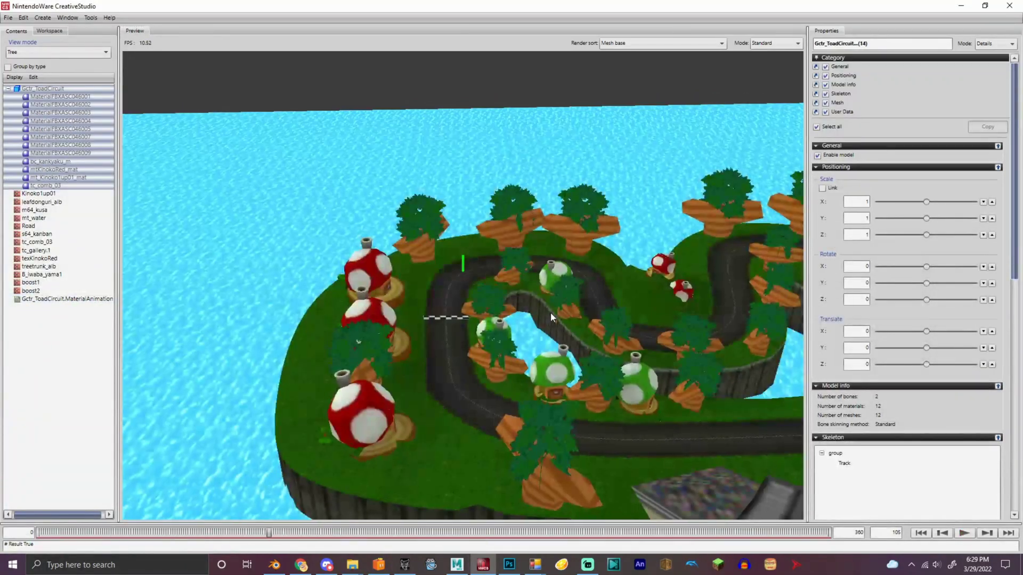
- Enable mipmap use on the textures of the materials MaterialFBXASC046001 through MaterialFBXASC046005
left_click_drag(550, 312, 392, 271, "alt")
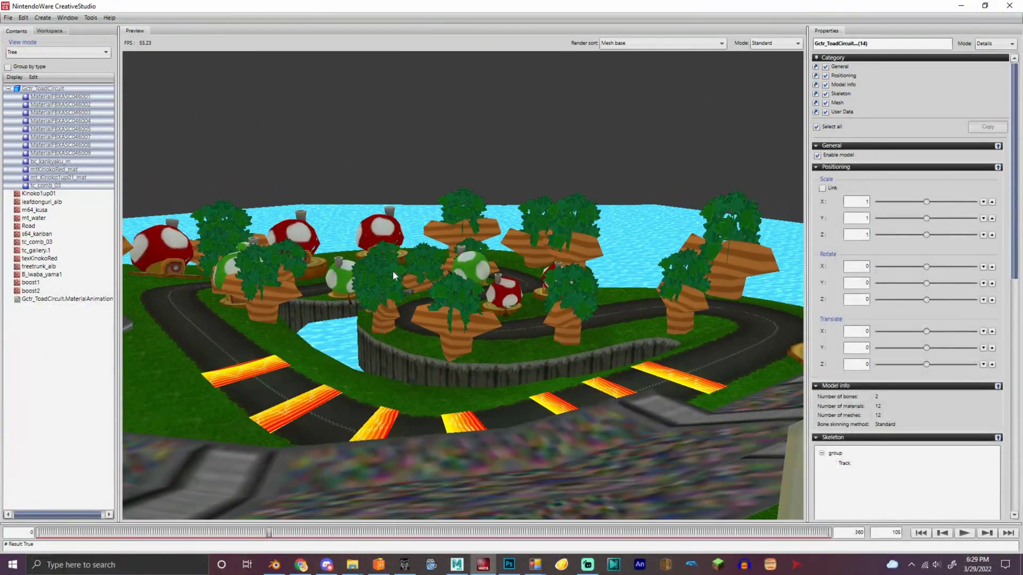
left_click_drag(210, 282, 207, 249)
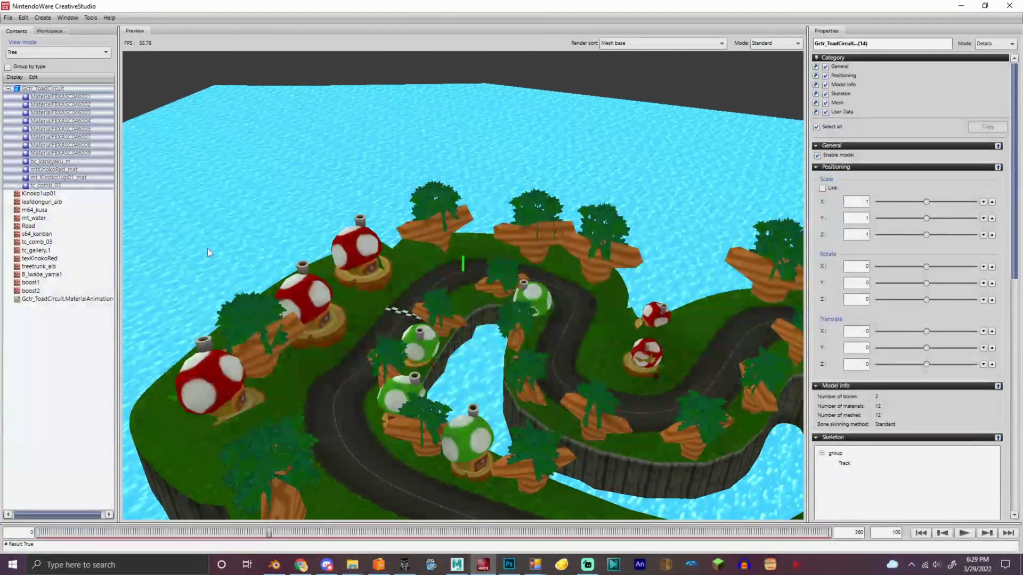
left_click(58, 96)
scroll(857, 323, "down", 3)
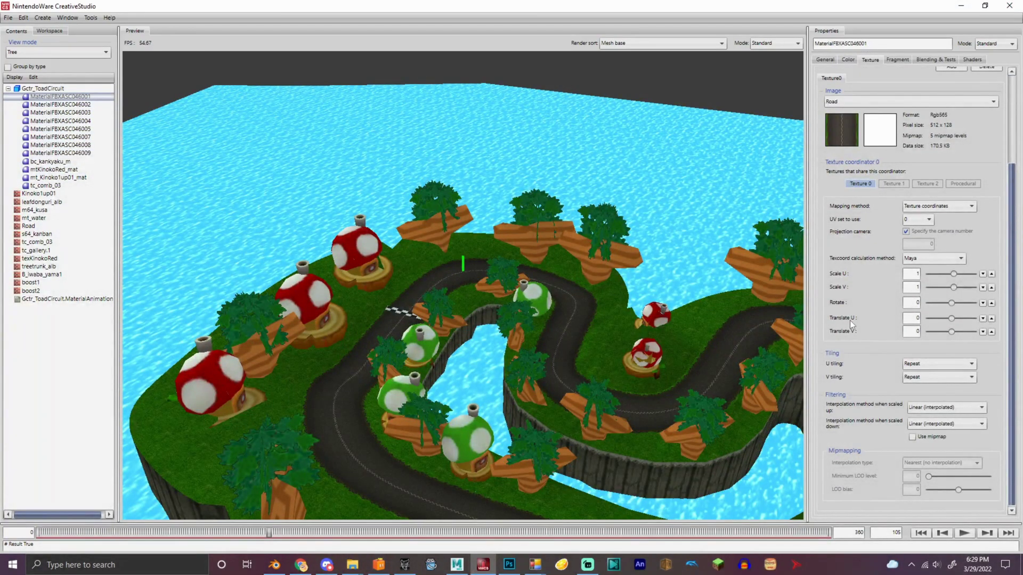
left_click(912, 437)
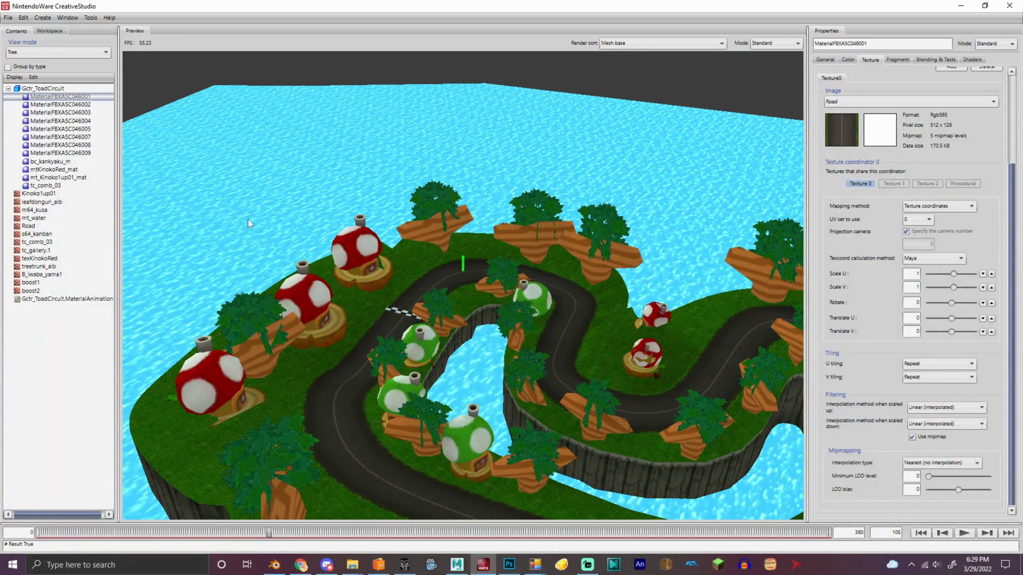
left_click(60, 104)
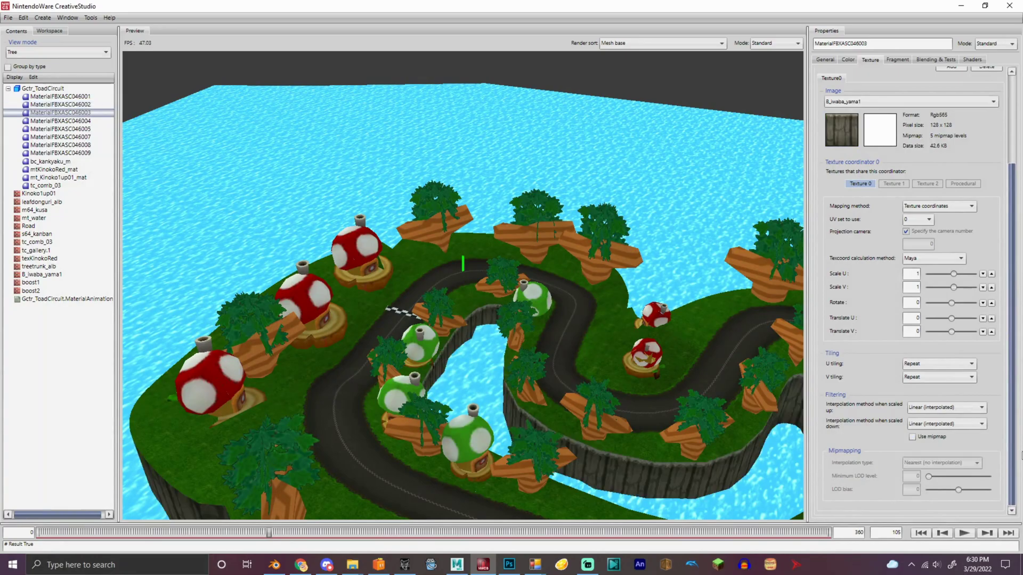
key("Down")
key("Down")
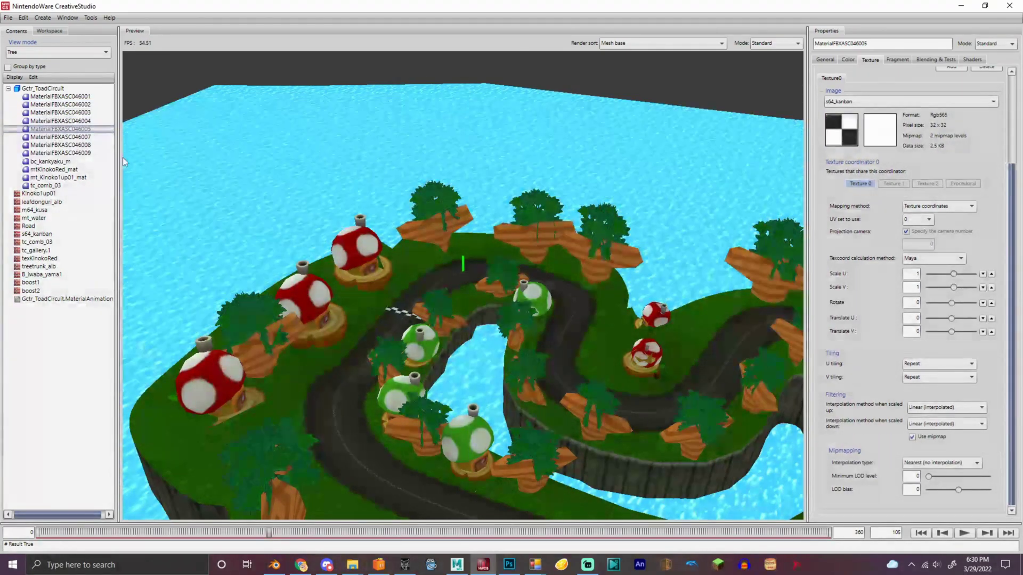
- Enable mipmap use on the boost2 texture of MaterialFBXASC046007 and change its interpolation method for scaling down
key("Down")
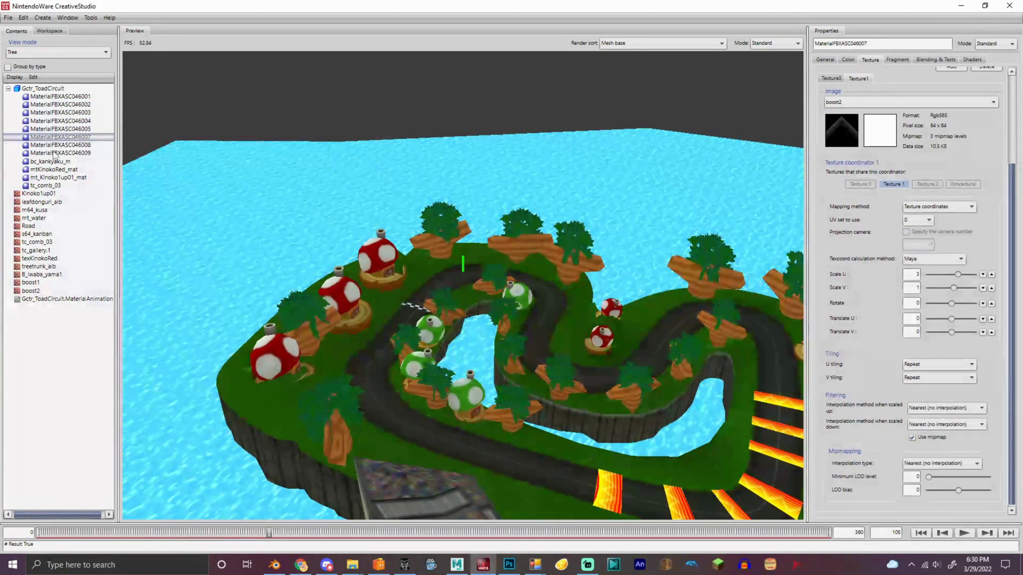
left_click(930, 424)
left_click(929, 443)
- Enable mipmap use on the textures of the remaining materials, from MaterialFBXASC046008 through tc_comb_03
key("Down")
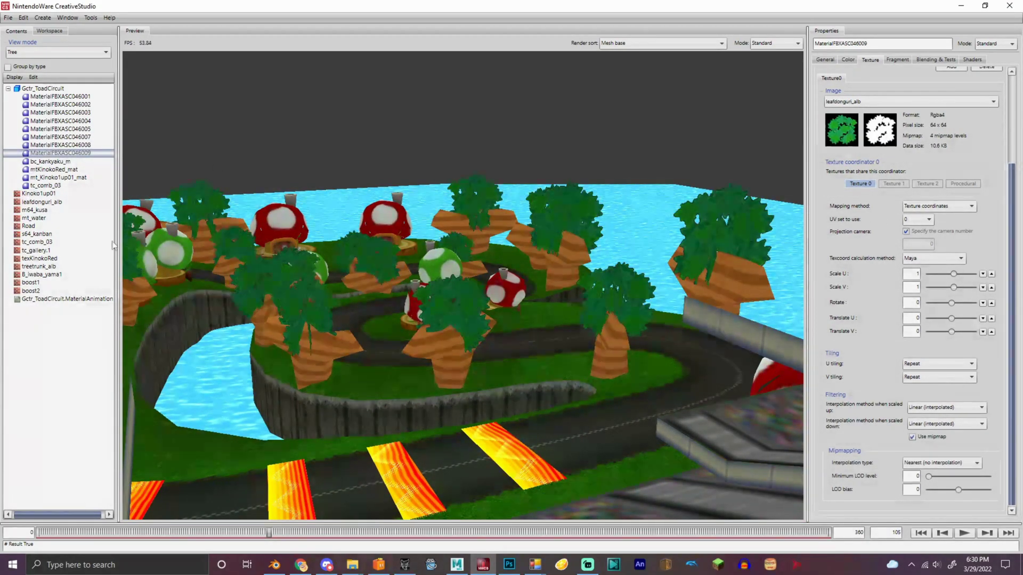
key("Down")
key("Down")
left_click(930, 438)
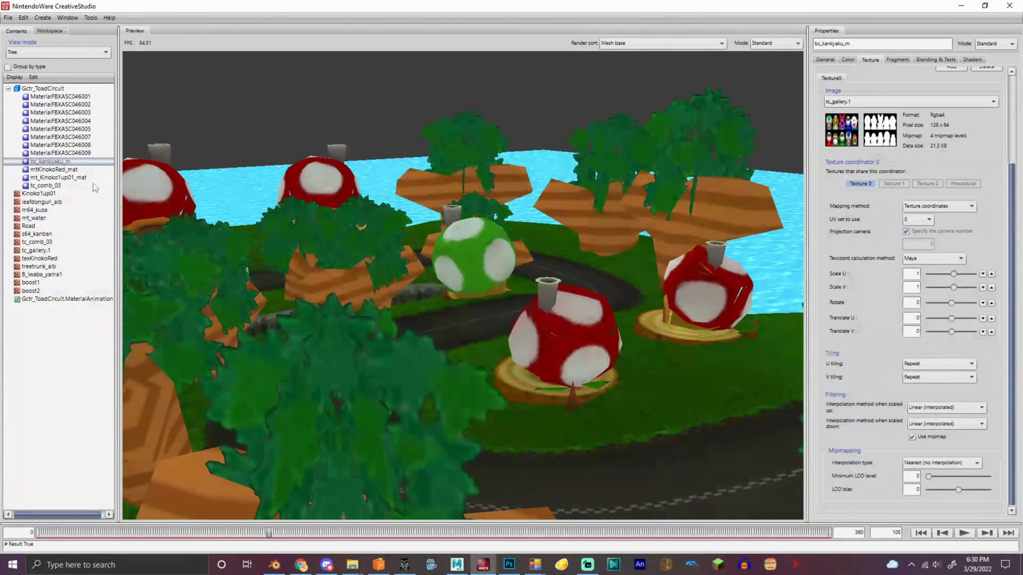
left_click(930, 438)
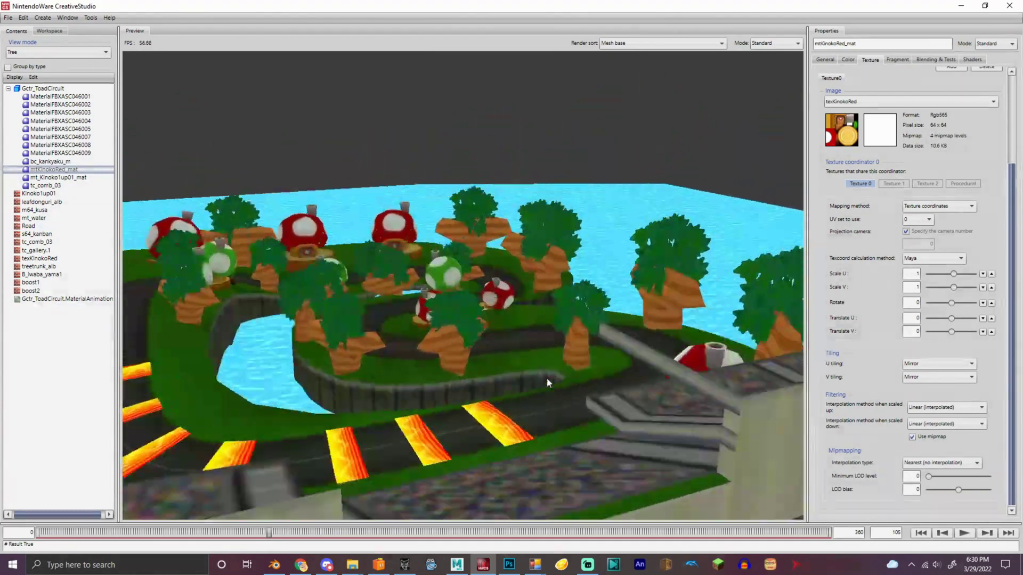
left_click_drag(546, 383, 331, 336, "alt")
scroll(332, 336, "up", 3)
key("Down")
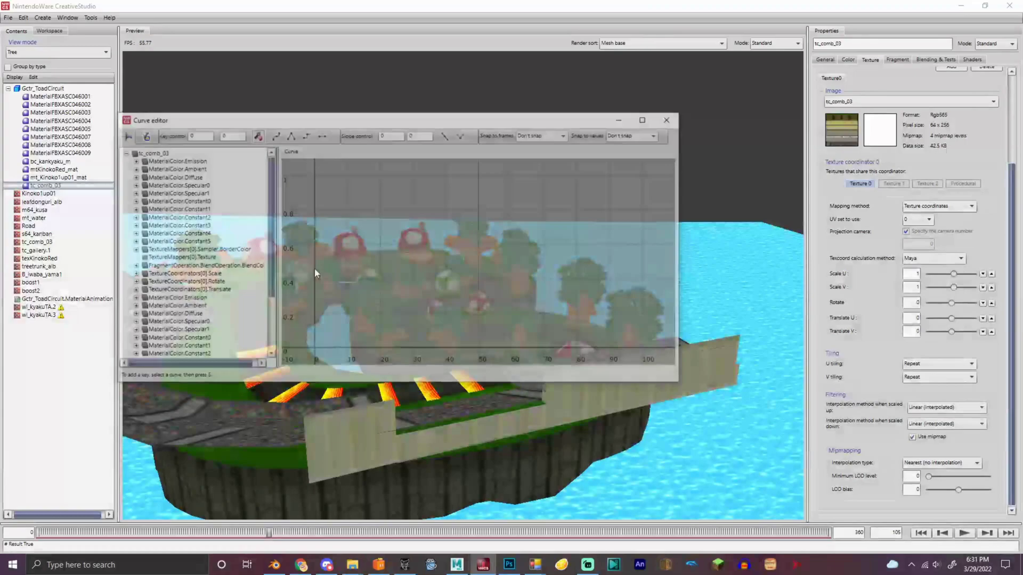
left_click(133, 354)
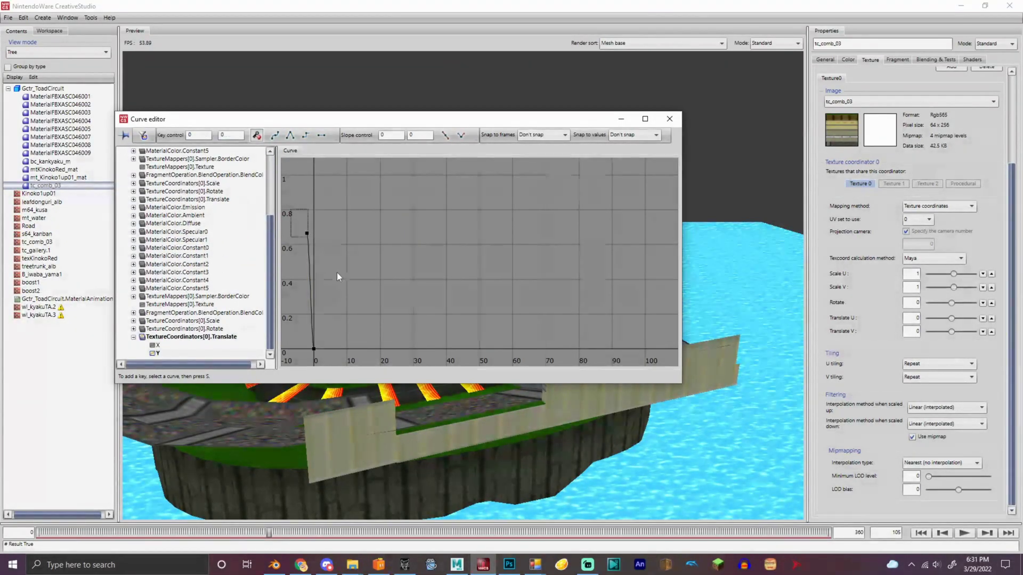
left_click_drag(242, 134, 219, 135)
type("1")
key("Return")
scroll(328, 200, "down", 2)
key("s")
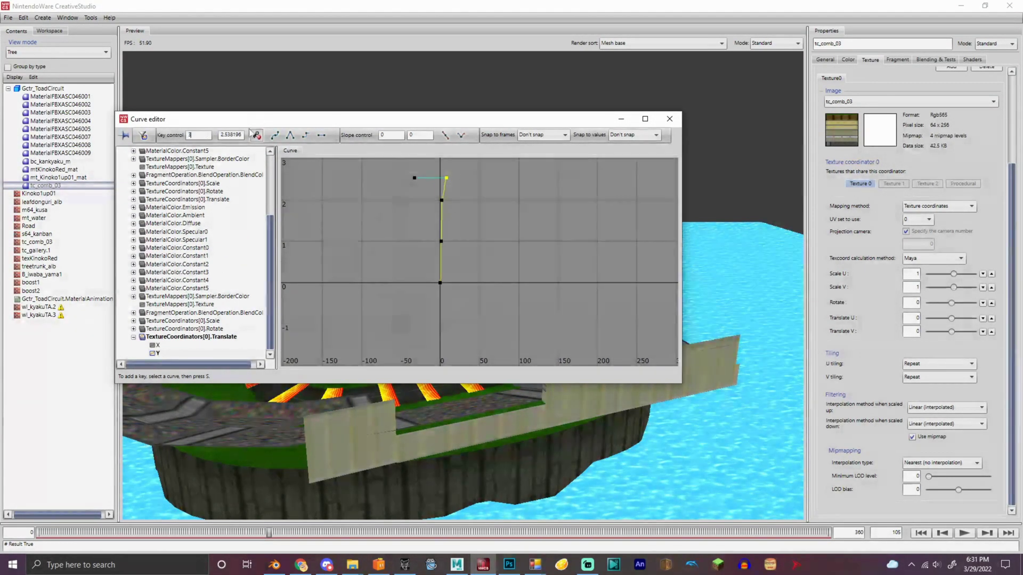
left_click_drag(243, 135, 219, 135)
type("3")
key("Return")
scroll(442, 198, "down", 3)
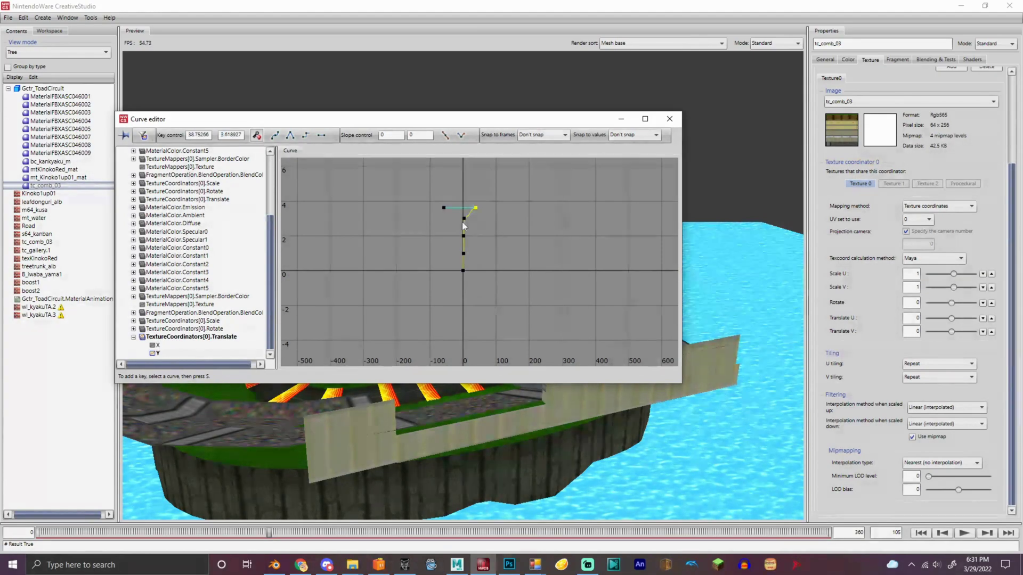
key("ctrl+z")
key("ctrl+z")
key("ctrl+z")
key("ctrl+z")
key("ctrl+z")
- Add keys with values rising in steps of 10 to the TextureMappers[0].Texture curve of tc_comb_03
left_click(183, 304)
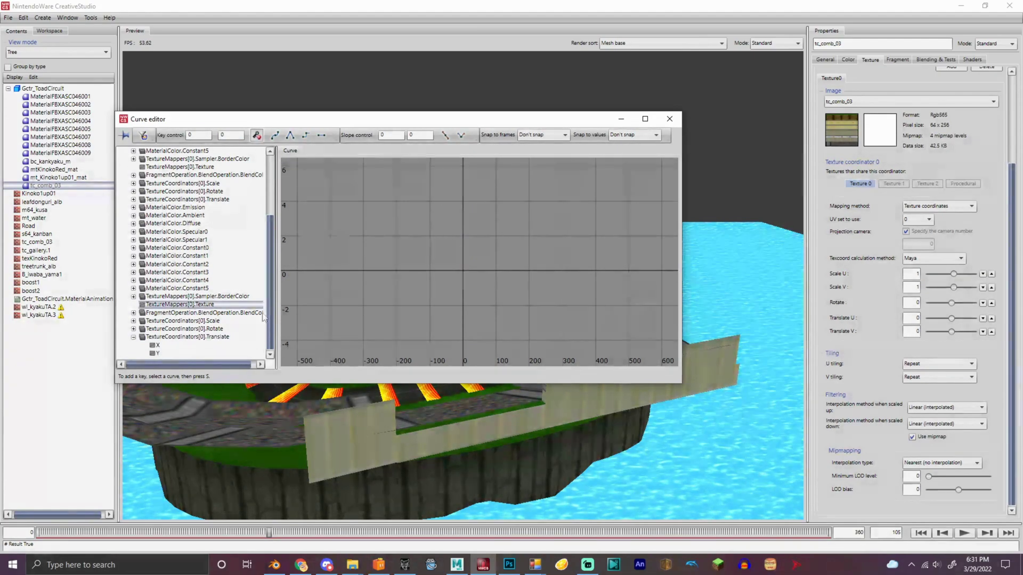
key("s")
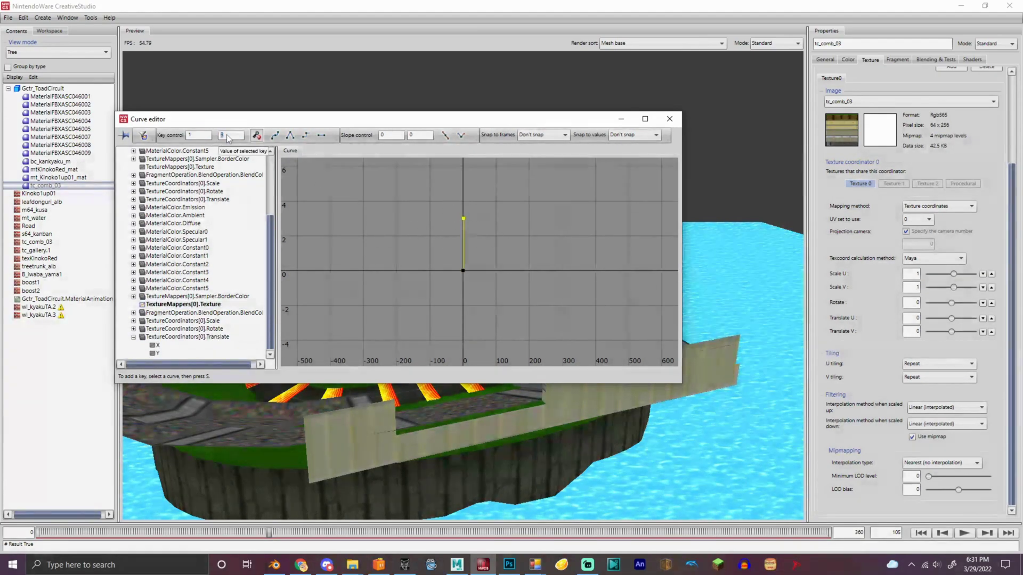
type("100")
key("Return")
scroll(504, 264, "down", 8)
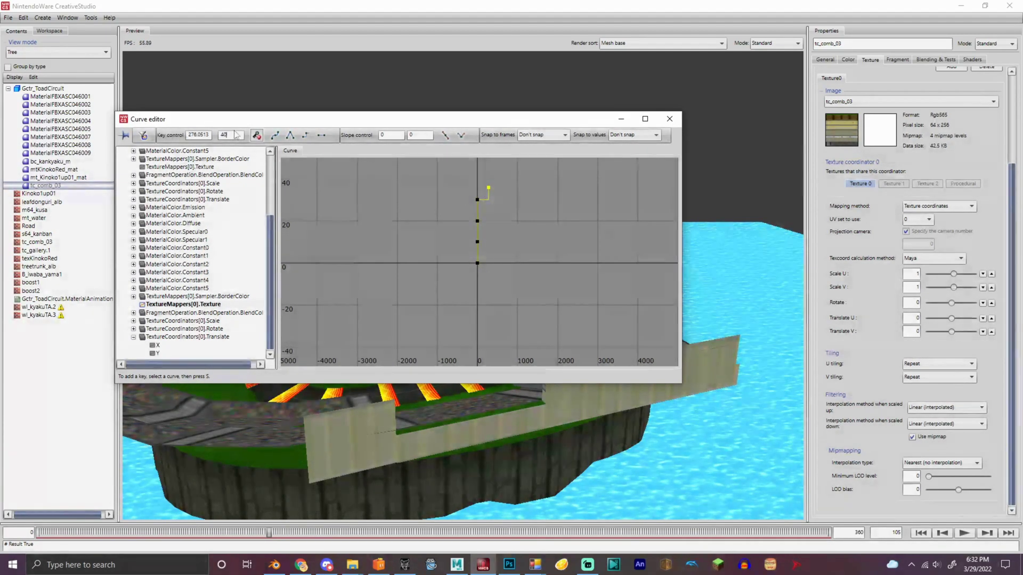
- Add tc_gallery.1, wl_kyakuTA.2 and wl_kyakuTA.3 to the texture pattern list of the Gctr_ToadCircuit material animation
left_click(61, 299)
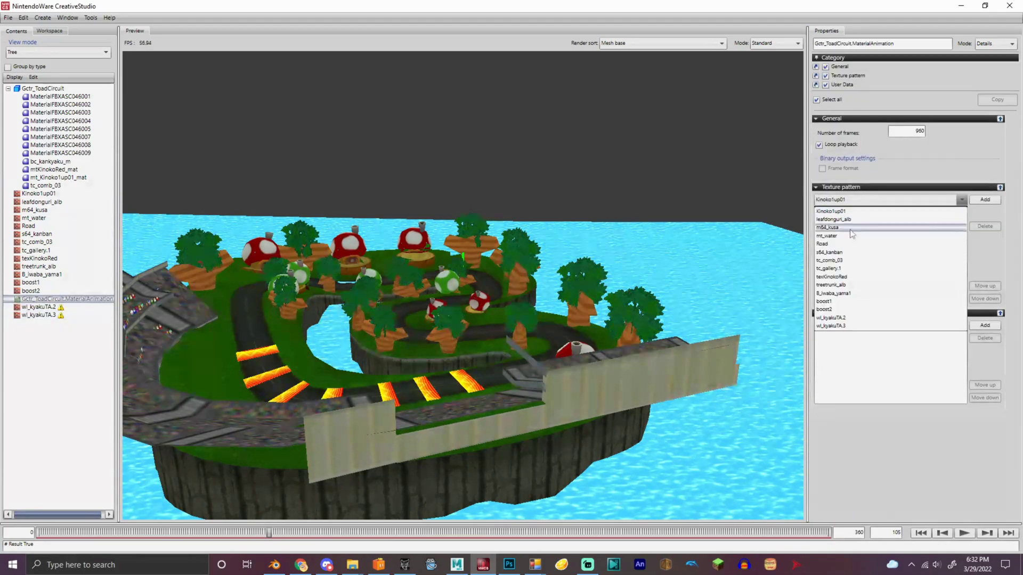
left_click(852, 269)
left_click(976, 201)
left_click(959, 201)
left_click(852, 317)
left_click(976, 201)
left_click(956, 202)
left_click(852, 326)
left_click(976, 200)
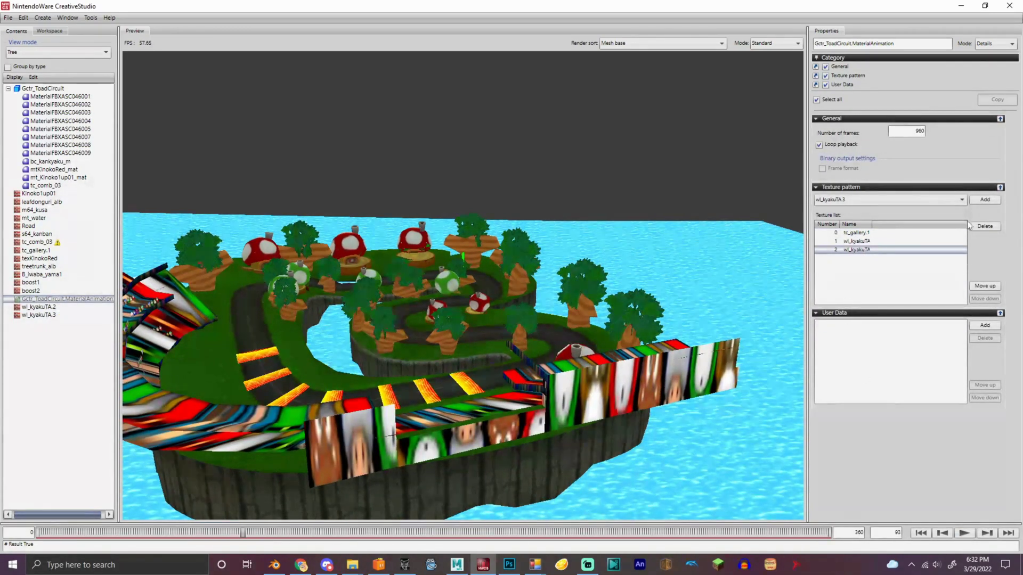
- Remove the last wl_kyakuTA entry from the texture pattern list and play the animation briefly
left_click(981, 229)
left_click(963, 533)
left_click(964, 533)
- Find the material showing the wrong crowd texture and set the image of tc_comb_03 to tc_comb_03
left_click(50, 161)
left_click(60, 145)
left_click(39, 307)
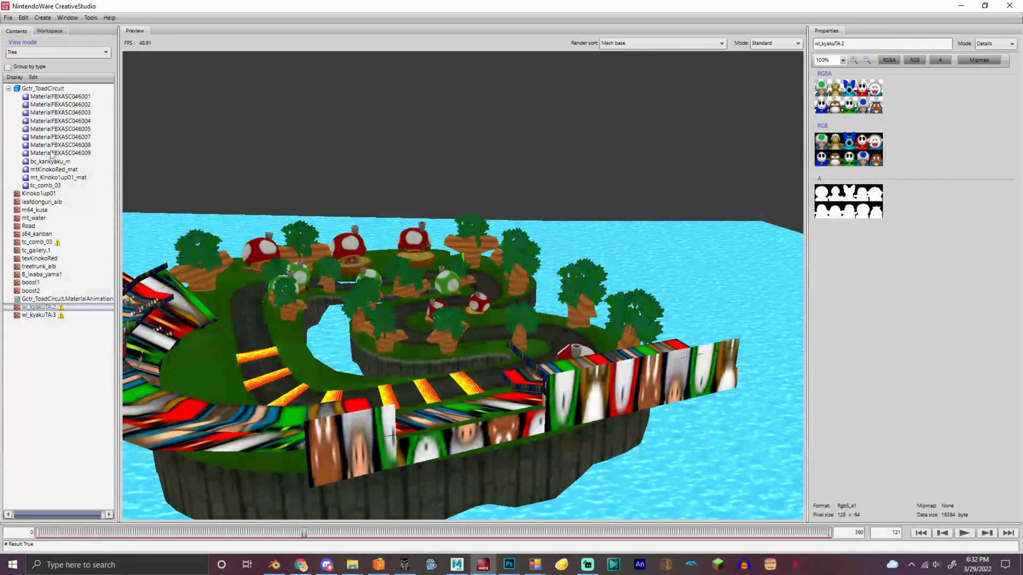
left_click(60, 153)
left_click(45, 185)
left_click(874, 101)
scroll(873, 102, "down", 3)
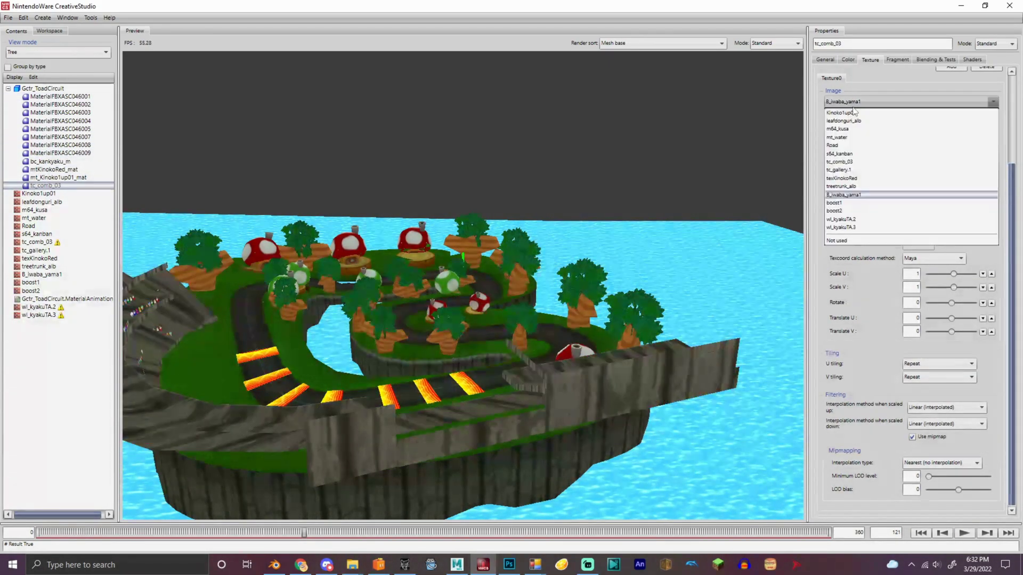
left_click(863, 178)
left_click(871, 101)
left_click(862, 161)
scroll(372, 250, "up", 2)
left_click_drag(373, 245, 347, 252)
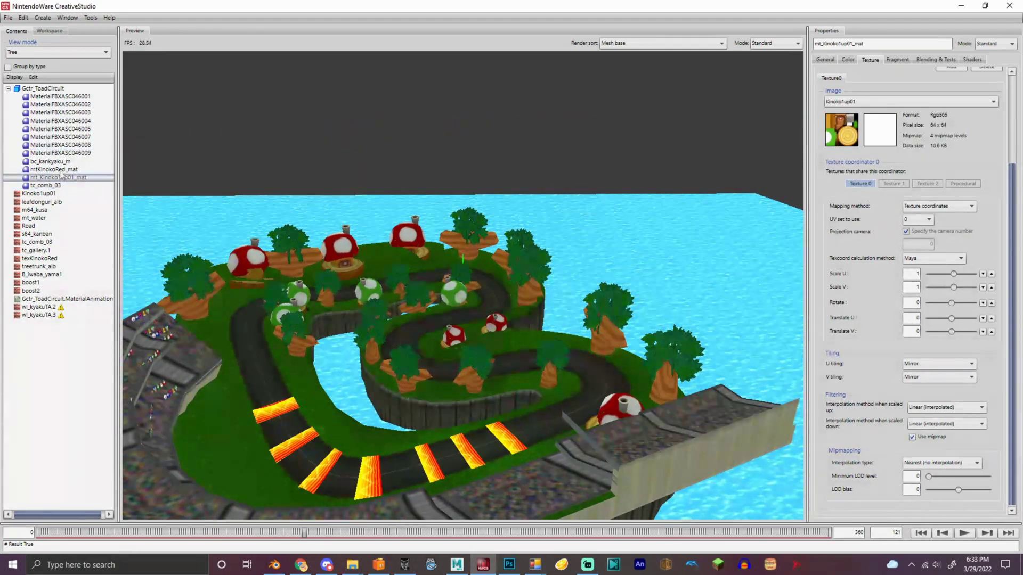
- Add keys with values rising in steps of 10 to the TextureMappers[0].Texture curve of bc_kankyaku_m
left_click(54, 185)
left_click(56, 169)
left_click(58, 177)
double_click(54, 161)
scroll(213, 277, "down", 3)
left_click(213, 334)
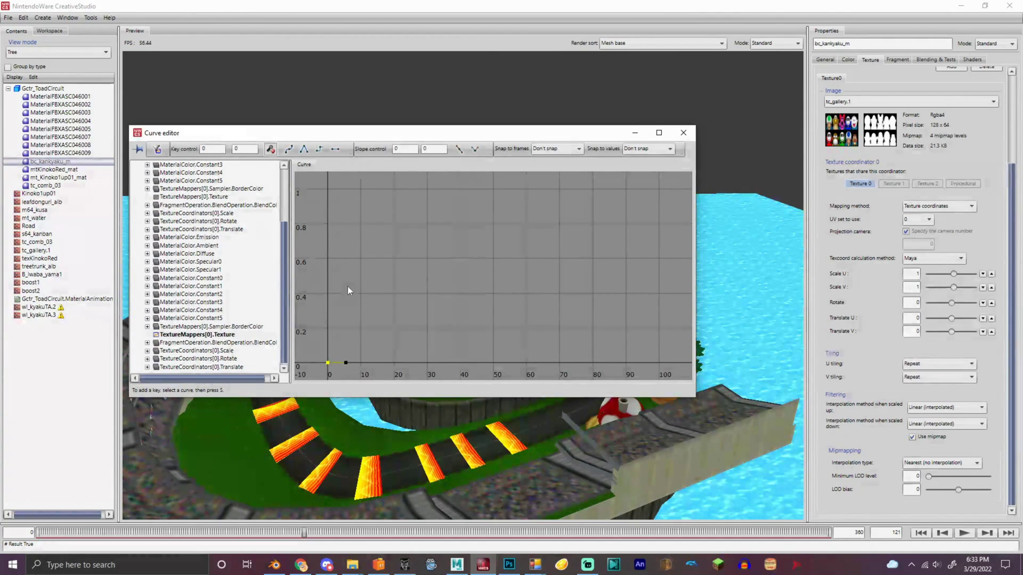
type("1")
key("Return")
scroll(386, 252, "down", 5)
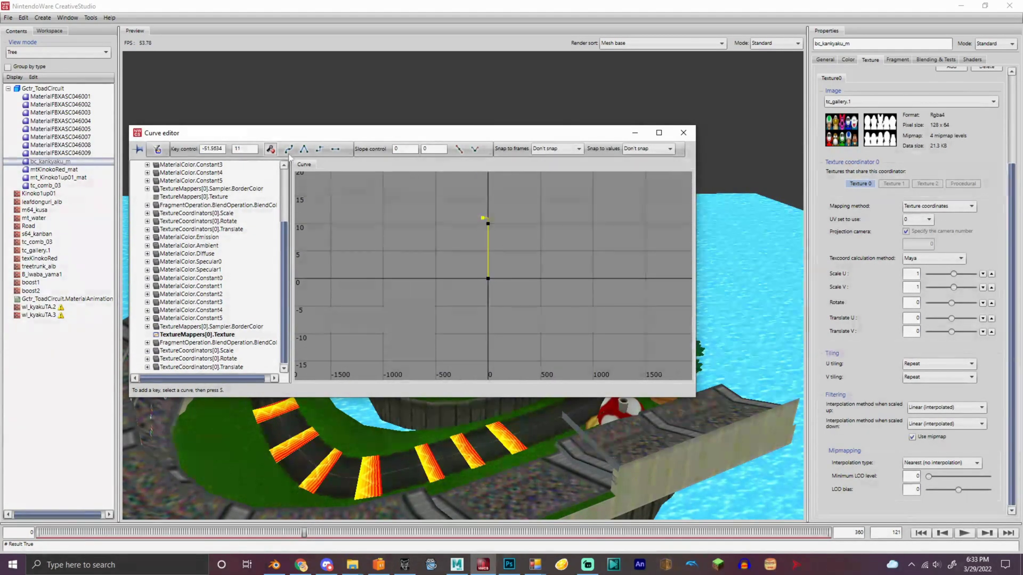
key("Return")
scroll(493, 193, "down", 3)
left_click_drag(492, 194, 511, 215)
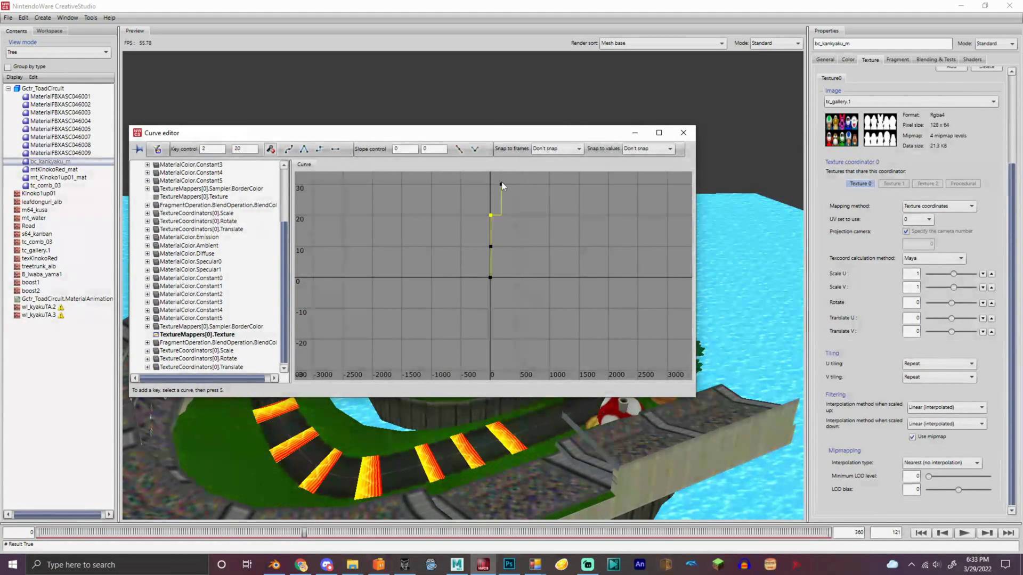
left_click(683, 133)
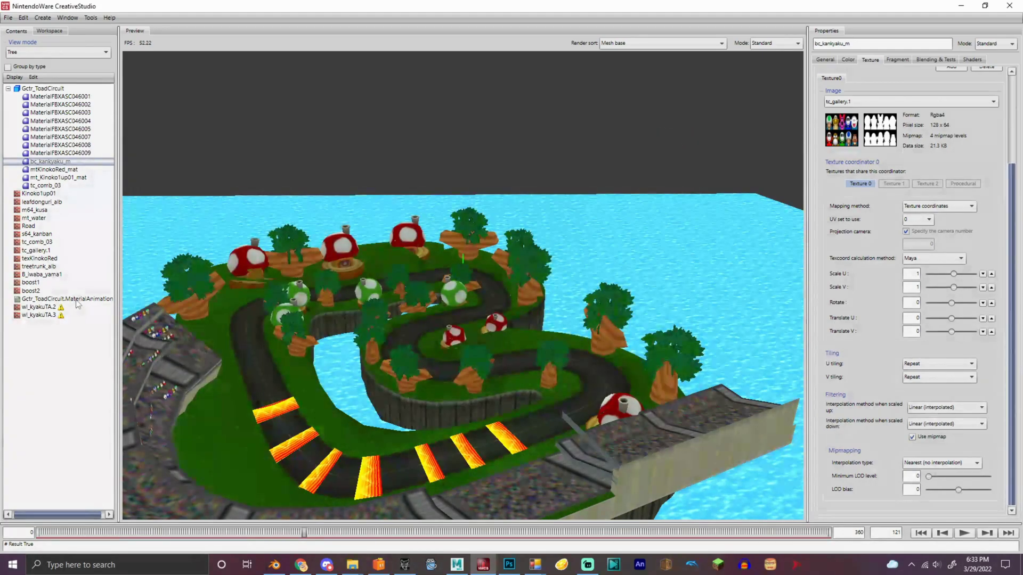
- Append wl_kyakuTA.3 and wl_kyakuTA.2 to the material animation's texture pattern list, then preview the playback
left_click(74, 299)
left_click(888, 199)
left_click(884, 325)
left_click(984, 199)
left_click(961, 199)
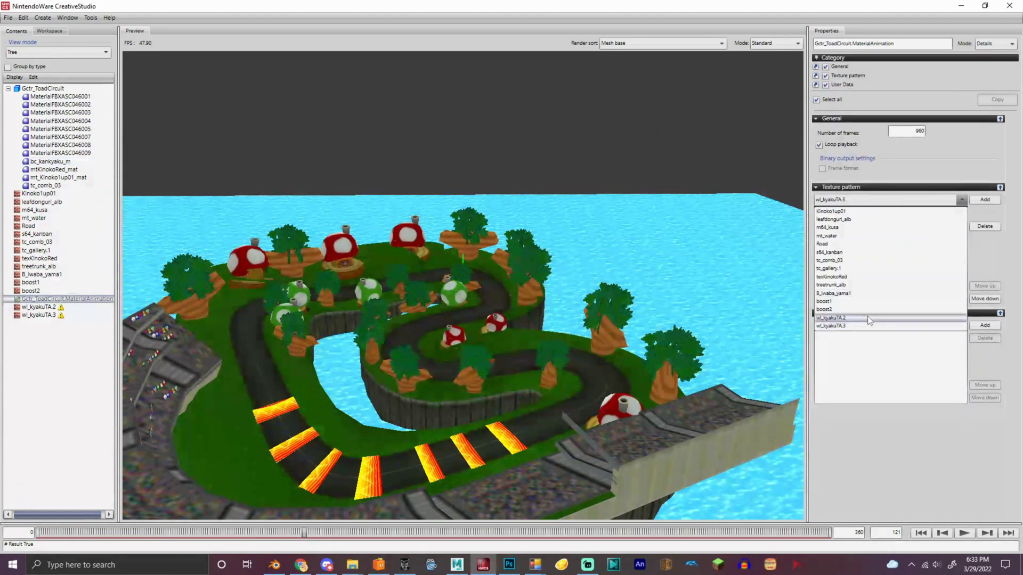
left_click(869, 318)
left_click(984, 199)
left_click(963, 532)
left_click_drag(639, 224, 552, 229, "alt")
left_click(963, 533)
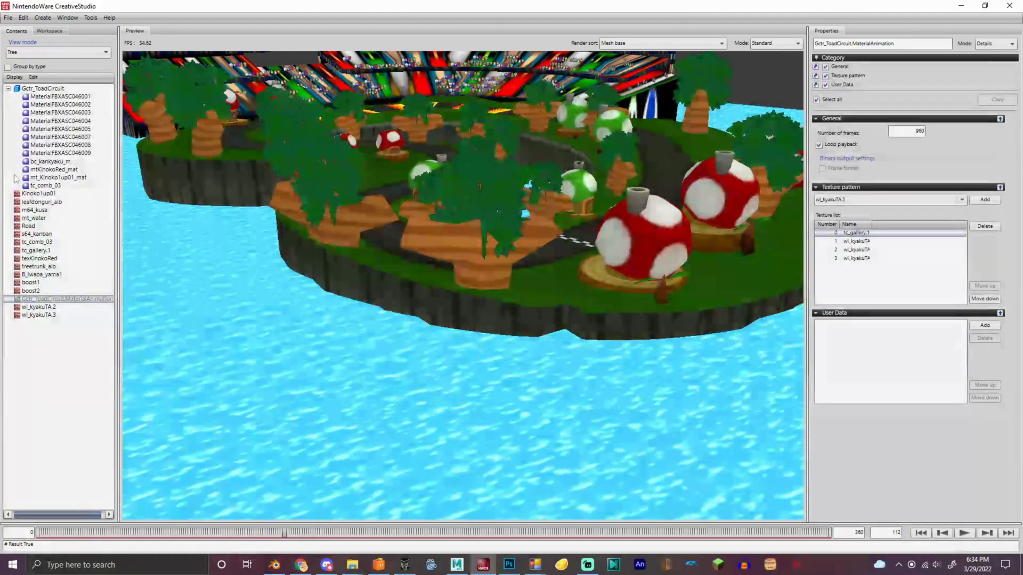
- Undo the keys on the TextureMappers[0].Texture curve of tc_comb_03 in the Curve editor
left_click(45, 185)
left_click(66, 18)
left_click(80, 38)
scroll(101, 160, "down", 10)
left_click(86, 224)
scroll(382, 165, "down", 10)
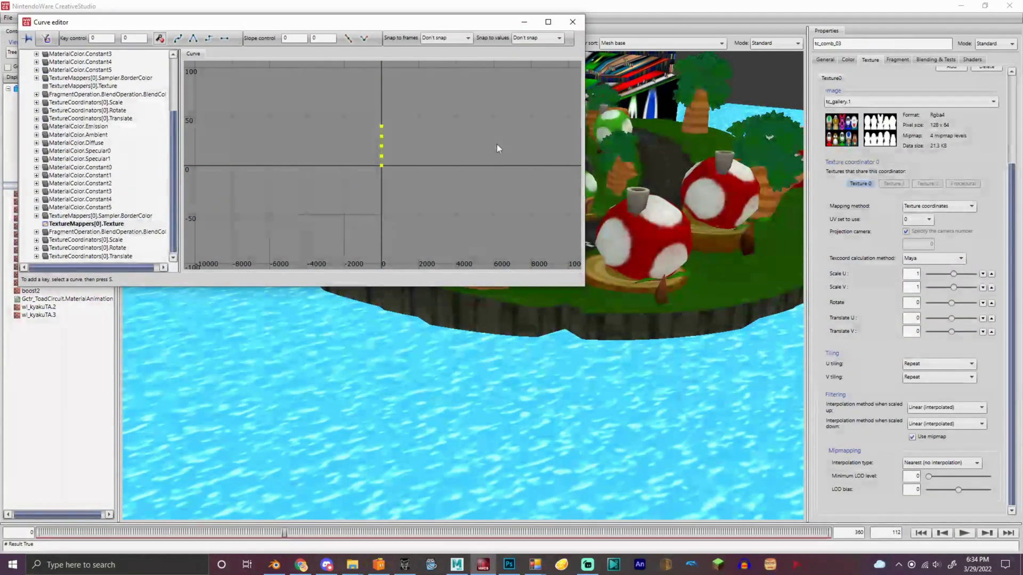
key("ctrl+z")
key("ctrl+z")
key("ctrl+z")
left_click(572, 22)
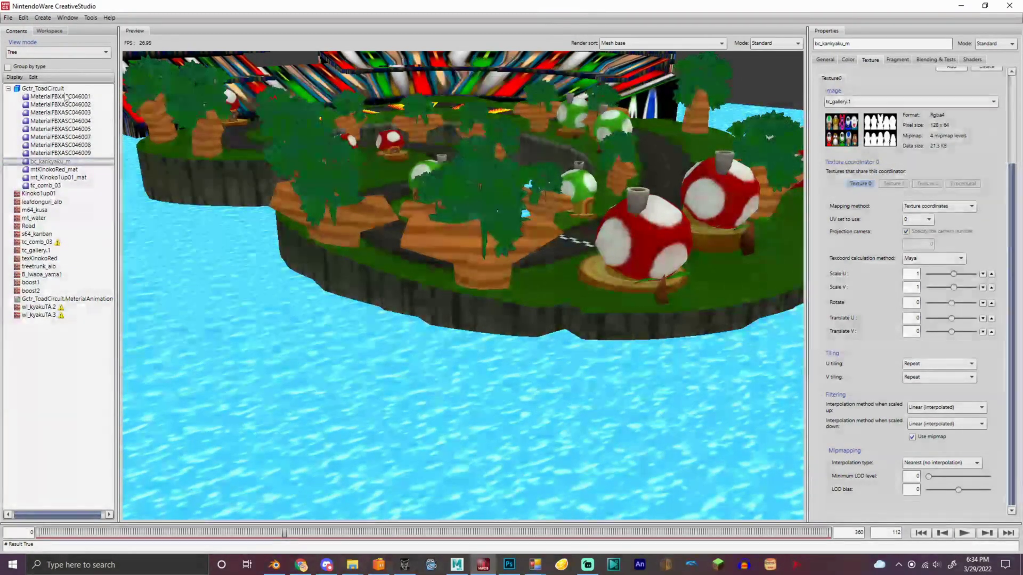
- Check the animation curves of bc_kankyaku_m in the Curve editor
left_click(66, 18)
left_click(80, 37)
scroll(101, 160, "down", 3)
left_click(586, 36)
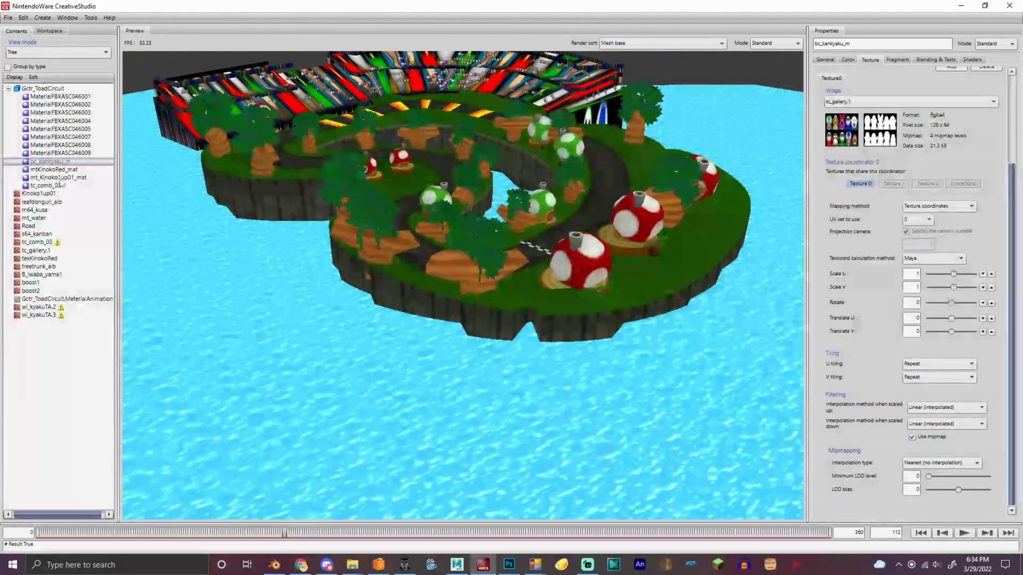
- Assign the tc_comb_03 image to the texture of the tc_comb_03 material and inspect the track model
left_click(60, 185)
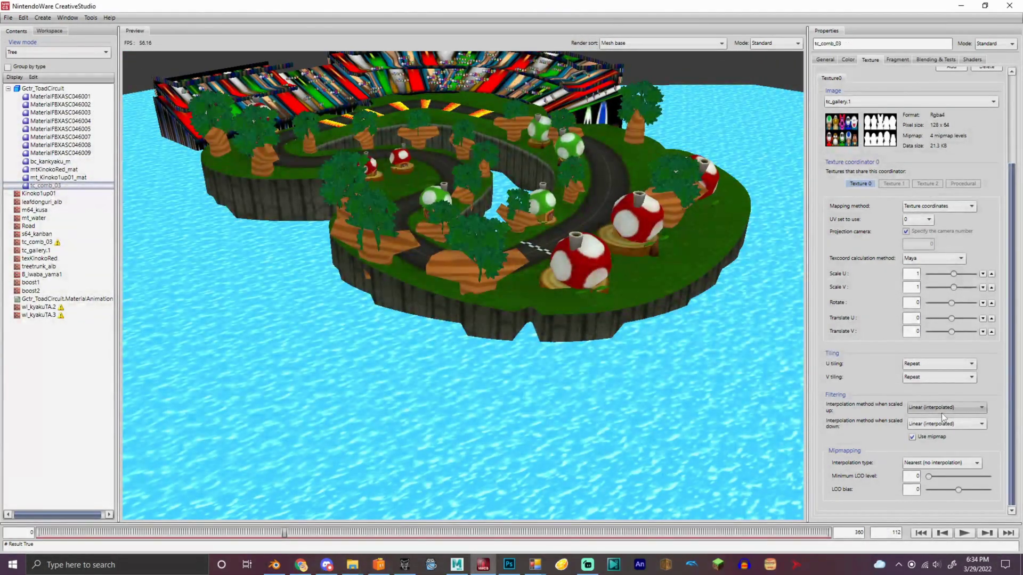
left_click(879, 101)
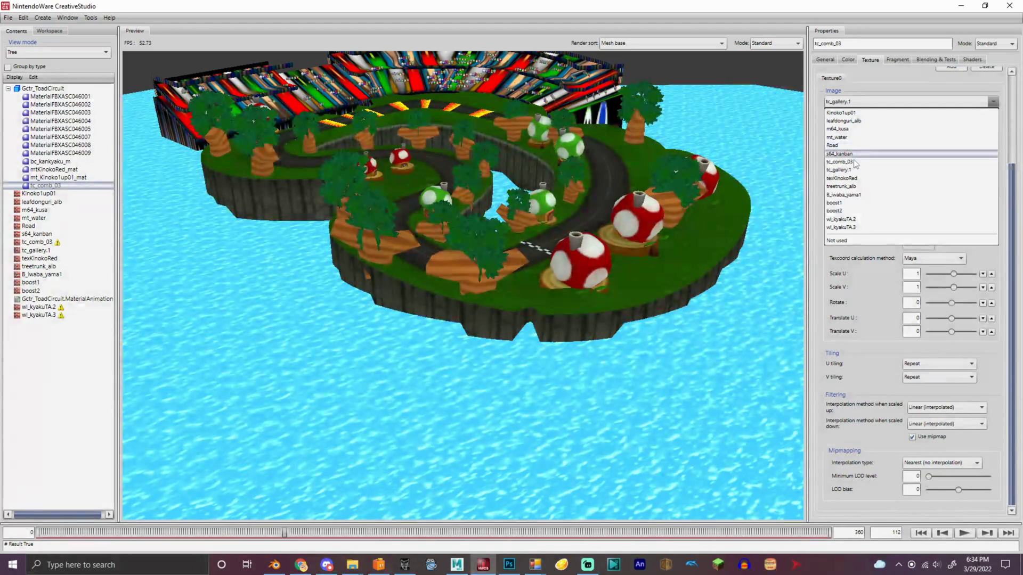
left_click(851, 163)
left_click_drag(647, 157, 594, 217, "alt")
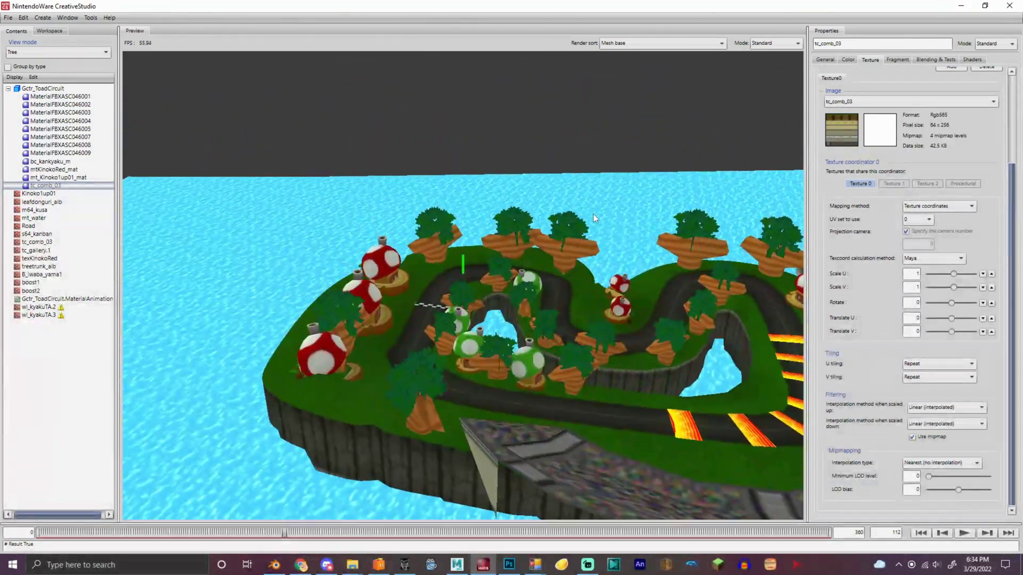
- Save the model as a binary file, overwriting track.bcmdl in the CT Tutorial folder
left_click(8, 18)
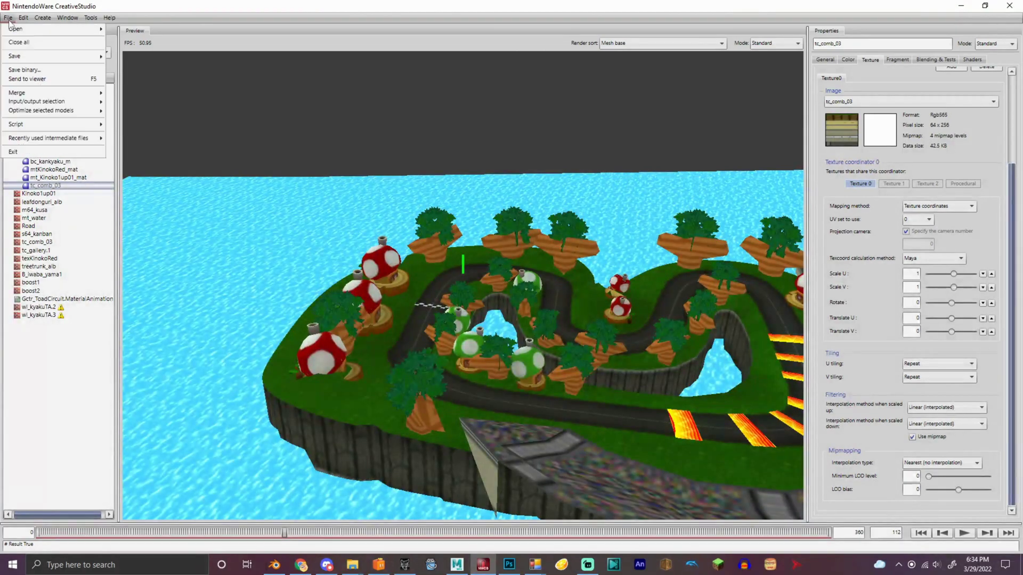
left_click(24, 70)
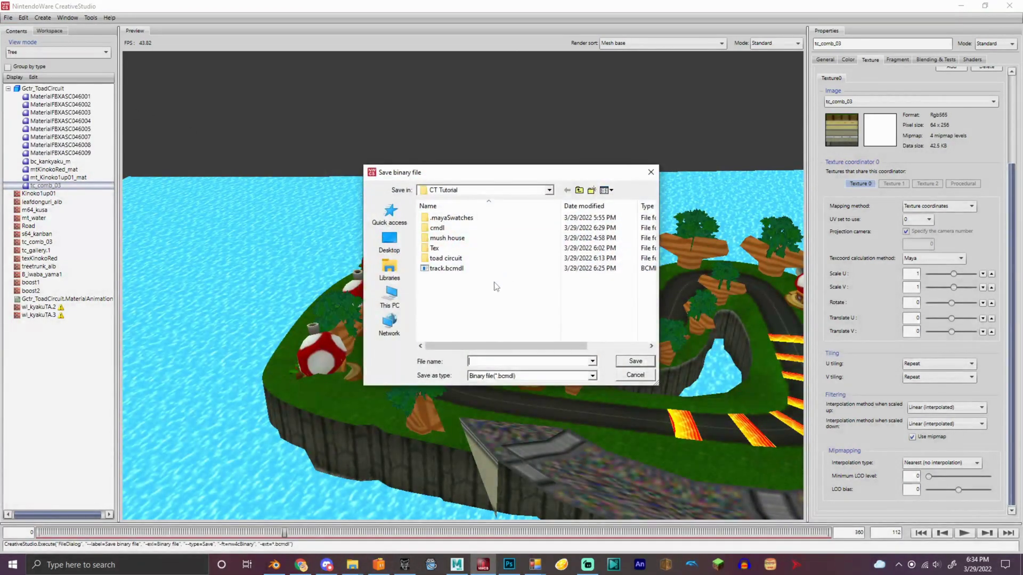
double_click(489, 272)
left_click(531, 319)
- Switch to File Explorer and check the file properties of track.bcmdl in the CT Tutorial folder
left_click(326, 564)
mouse_move(351, 565)
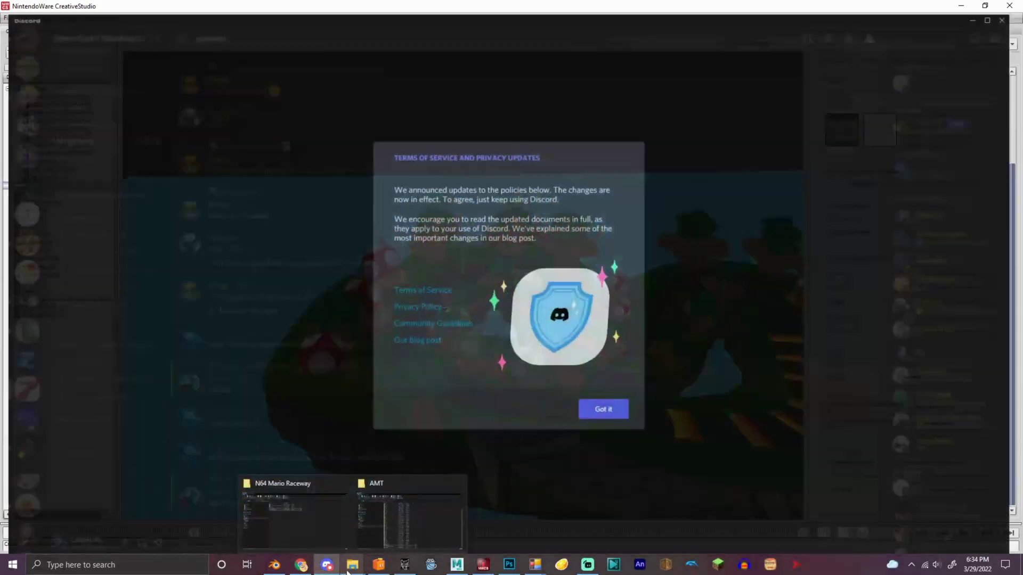
left_click(335, 530)
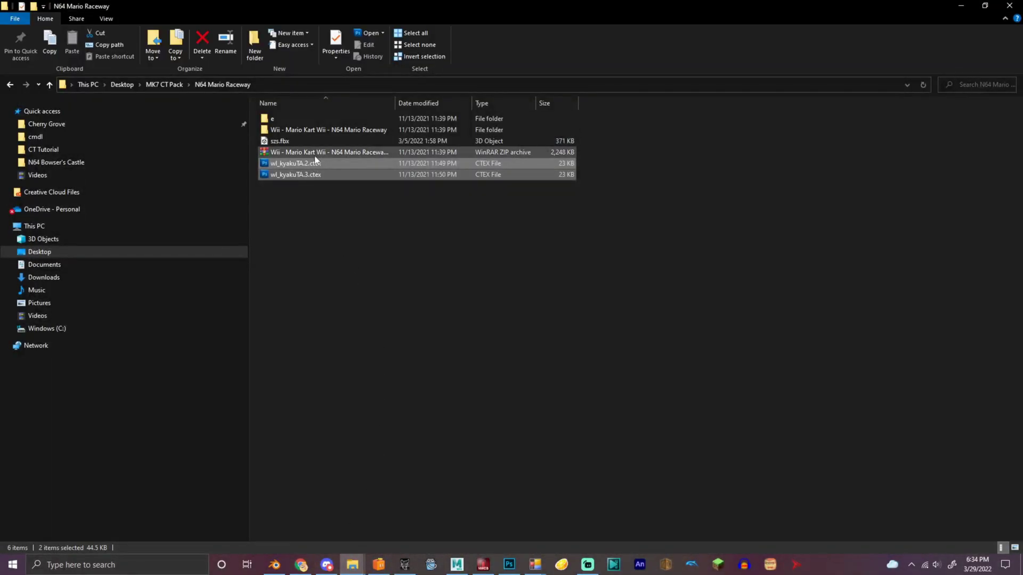
left_click(75, 148)
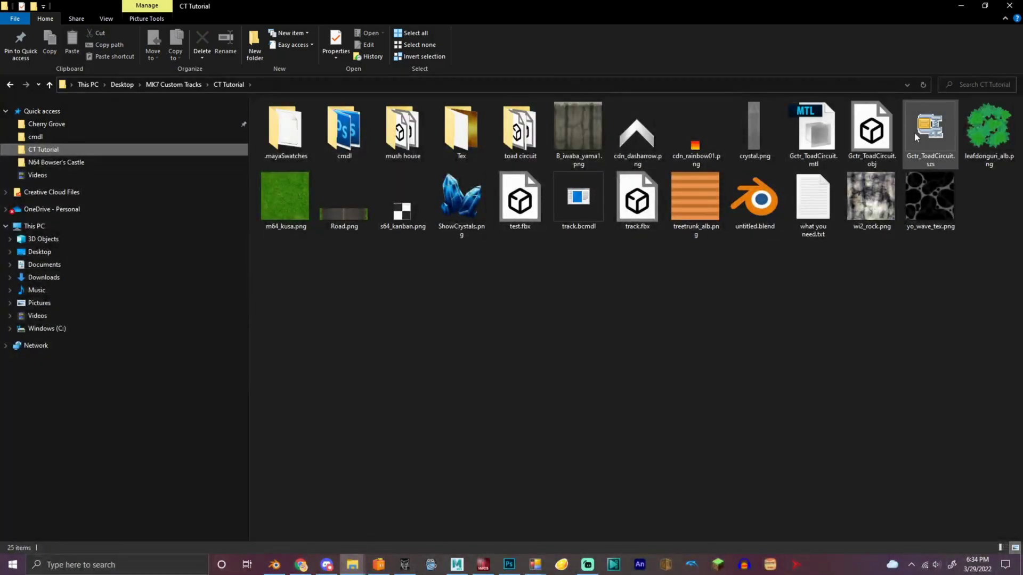
right_click(569, 190)
left_click(650, 458)
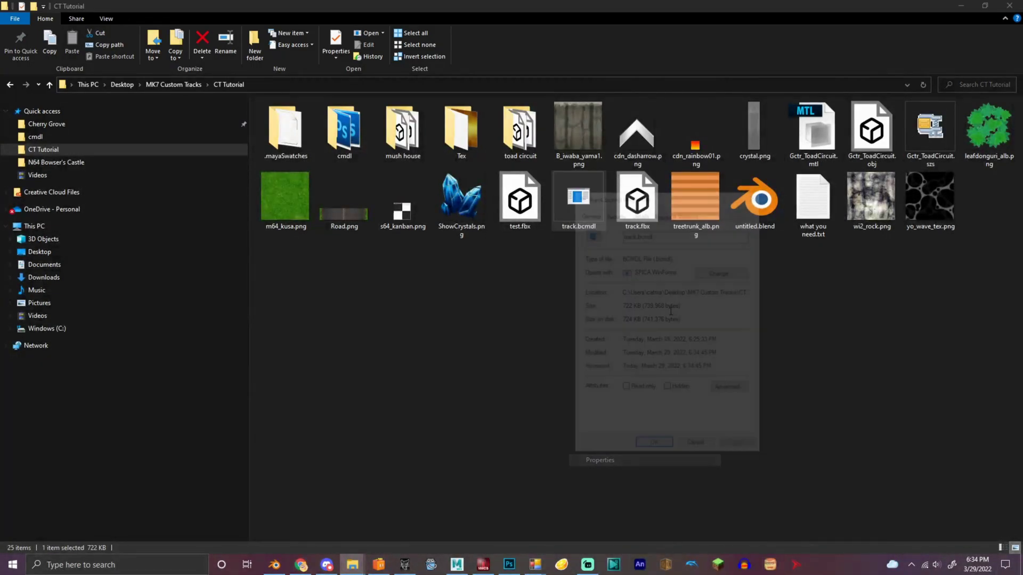
left_click(762, 201)
left_click(633, 336)
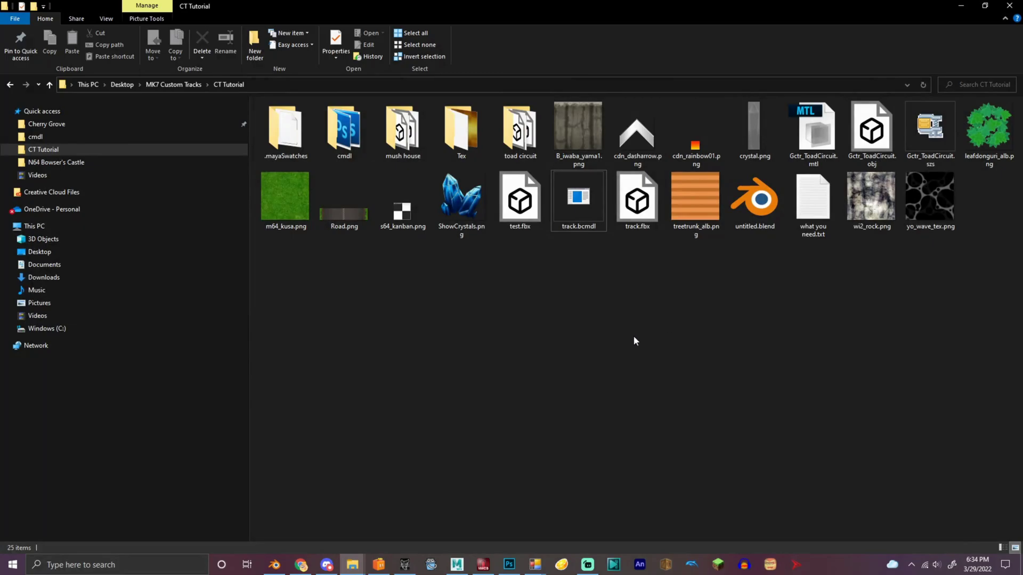
- Open Gctr_ToadCircuit.szs in Every File Explorer, close the test2.bcmdl document and maximize the archive view
left_click_drag(929, 134, 385, 277)
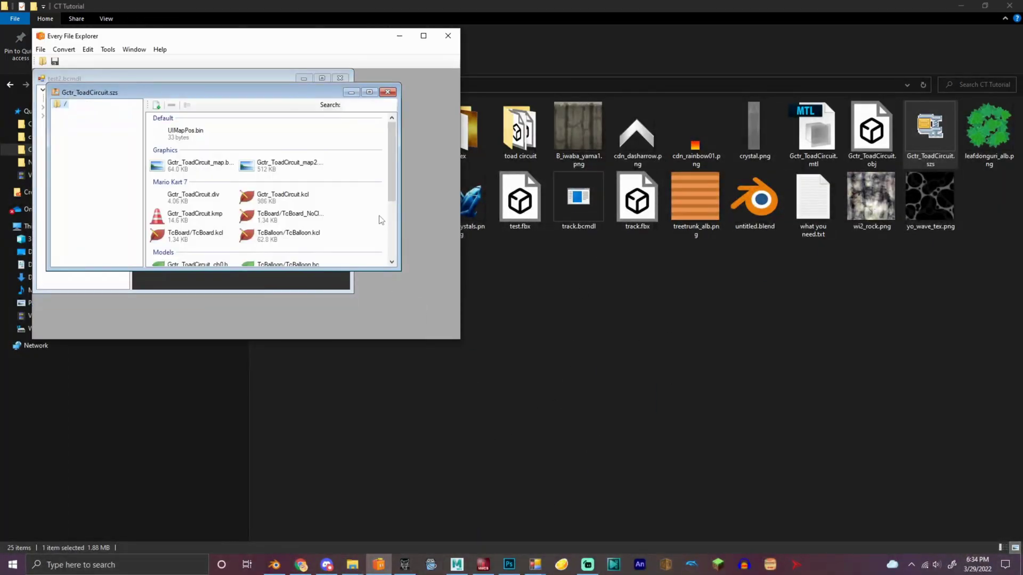
left_click(340, 78)
left_click(369, 92)
left_click(424, 36)
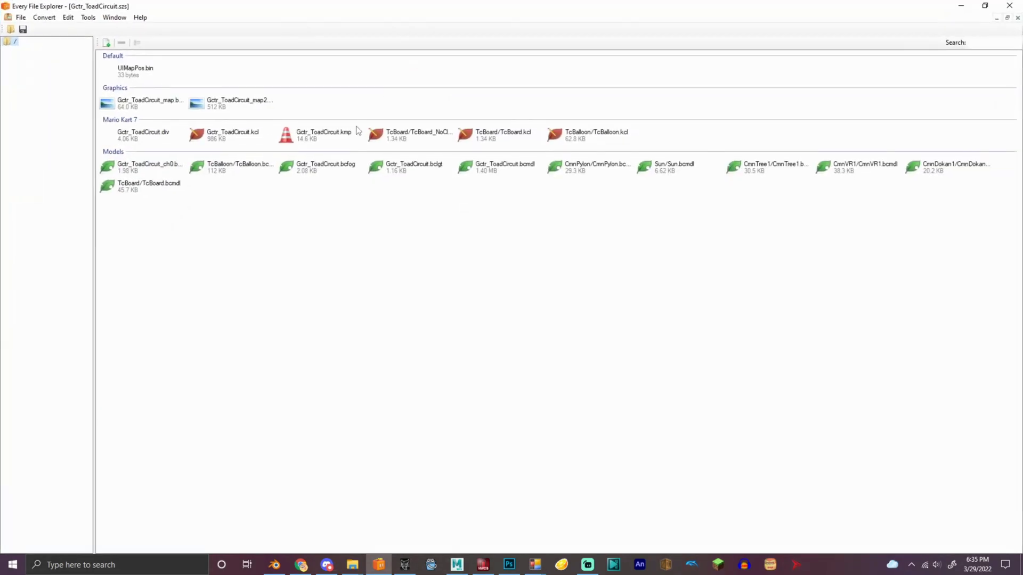
- Replace Gctr_ToadCircuit.bcmdl in the archive with track.bcmdl from the CT Tutorial folder
left_click(511, 175)
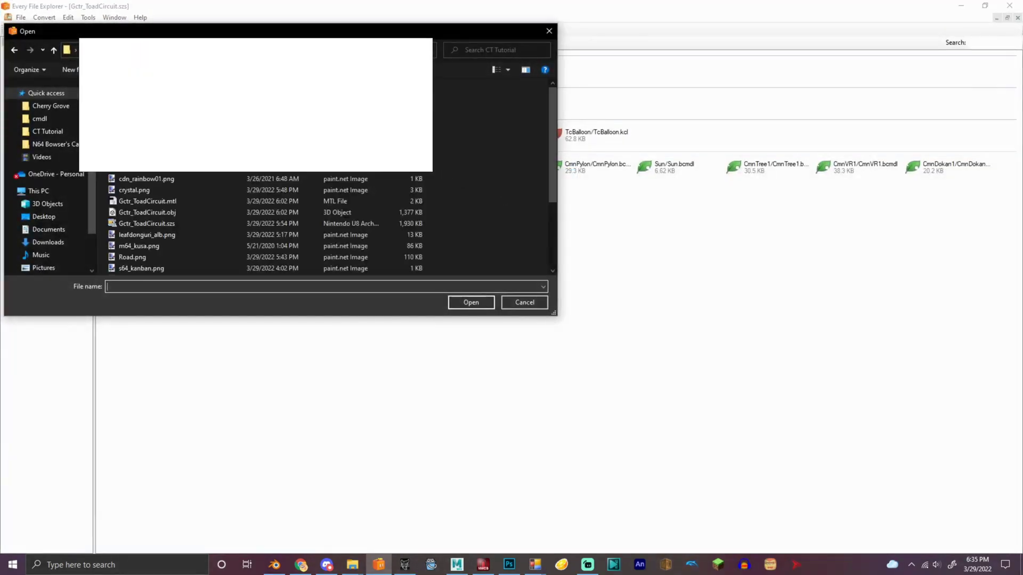
scroll(184, 194, "down", 5)
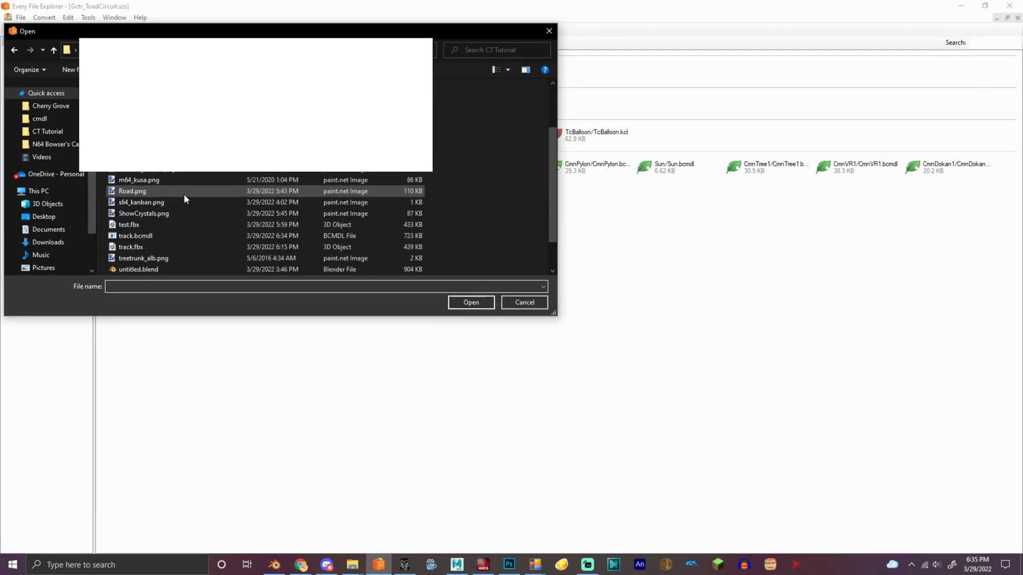
double_click(158, 232)
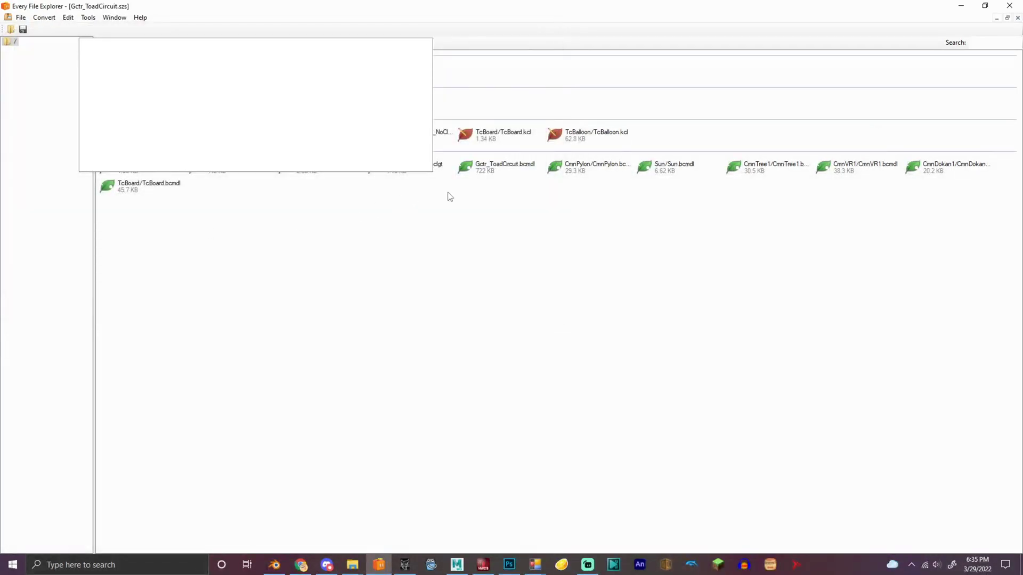
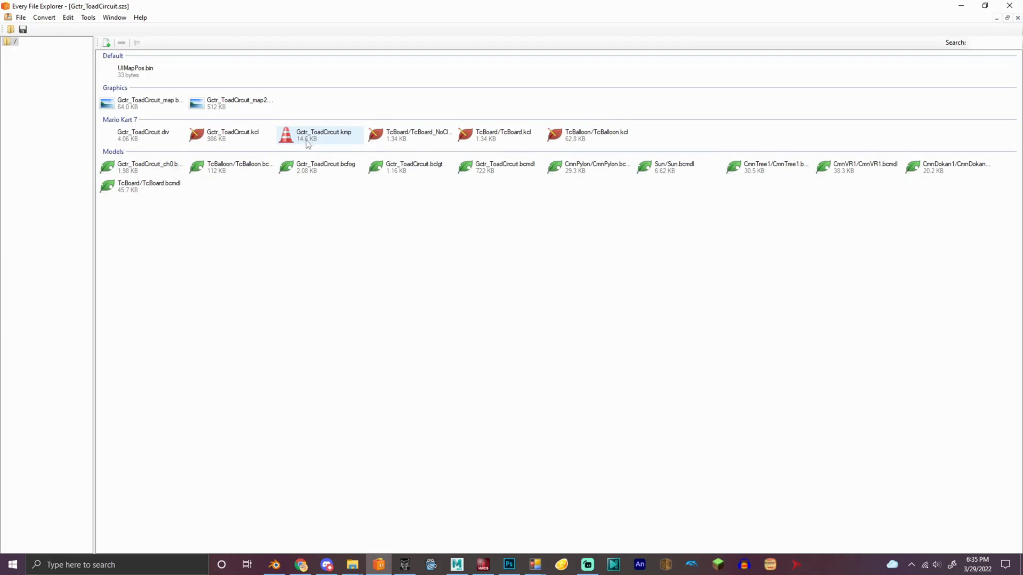
- Switch to Blender and separate the Track mesh into individual objects by material
left_click(274, 565)
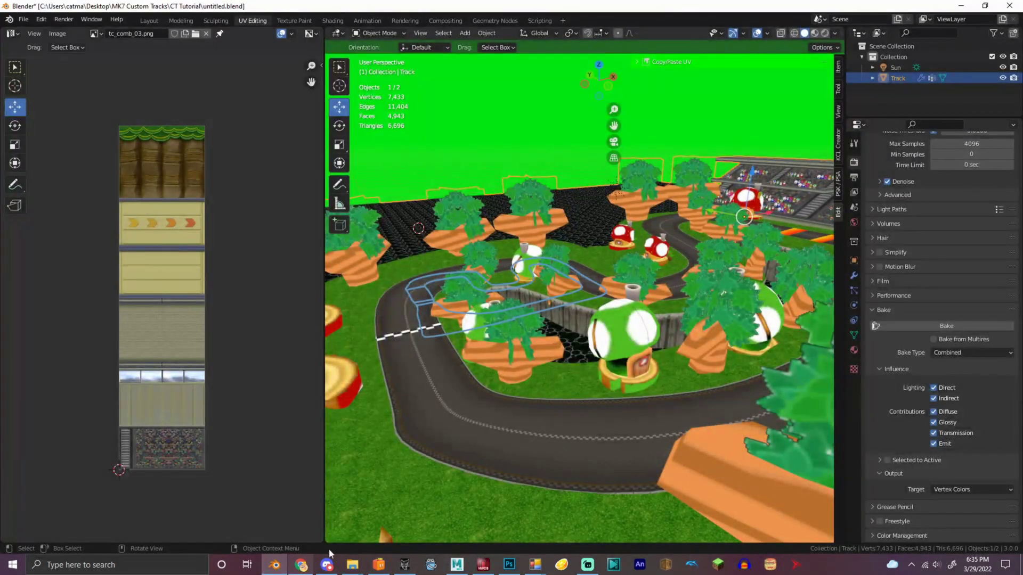
left_click_drag(599, 80, 597, 176)
middle_click_drag(596, 276, 581, 125)
left_click(378, 33)
left_click(373, 54)
left_click(518, 33)
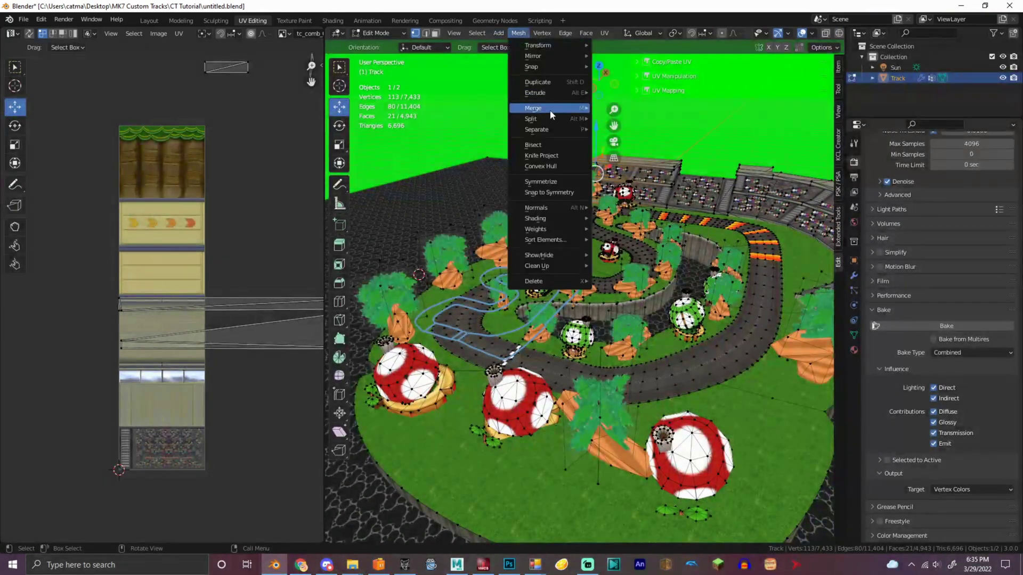
mouse_move(554, 129)
left_click(624, 140)
key("Tab")
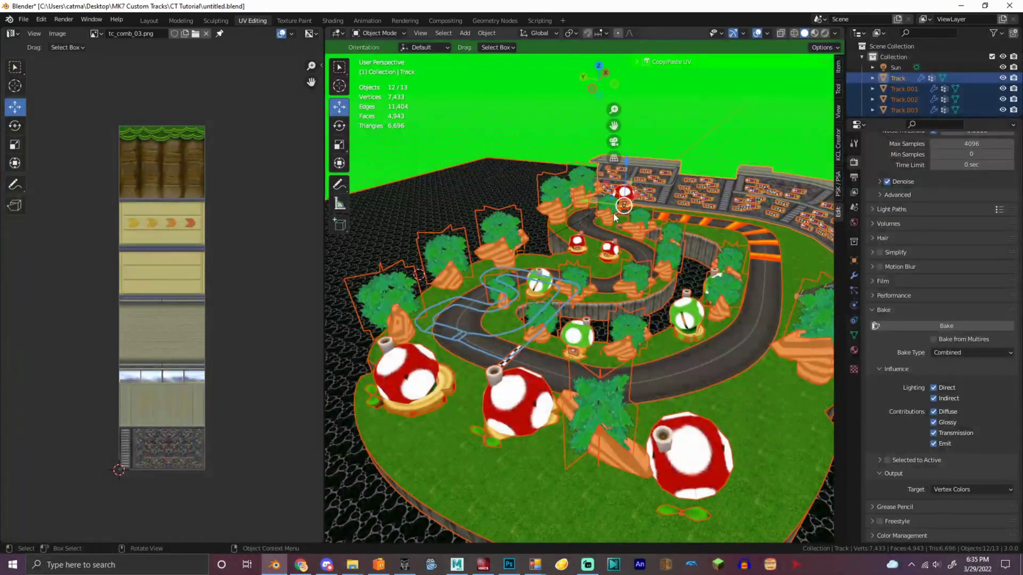
- Delete the separated tree foliage object and the grandstand crowd object
left_click(703, 318)
right_click(703, 318)
left_click(698, 333)
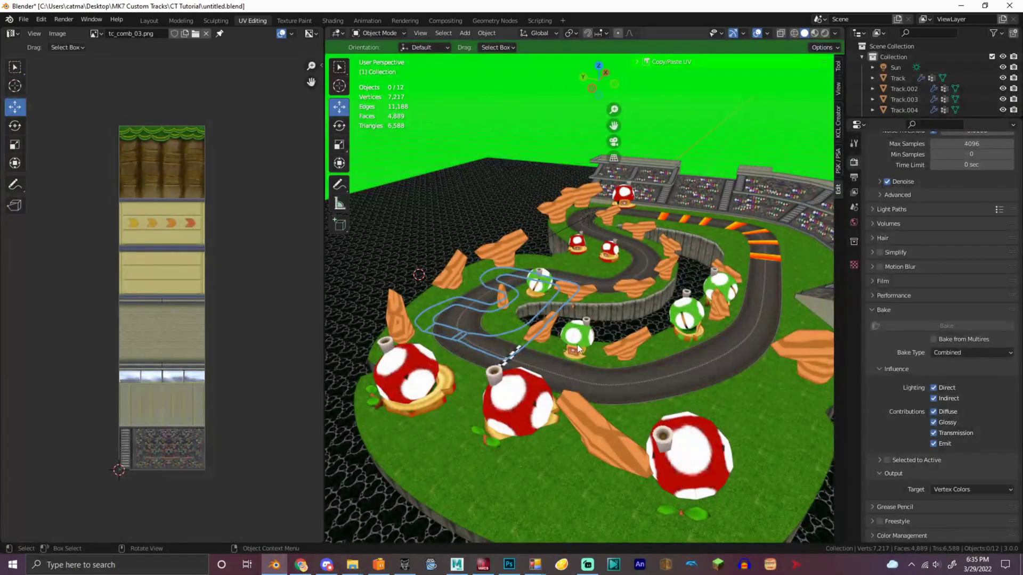
middle_click_drag(628, 254, 621, 305)
left_click(569, 444)
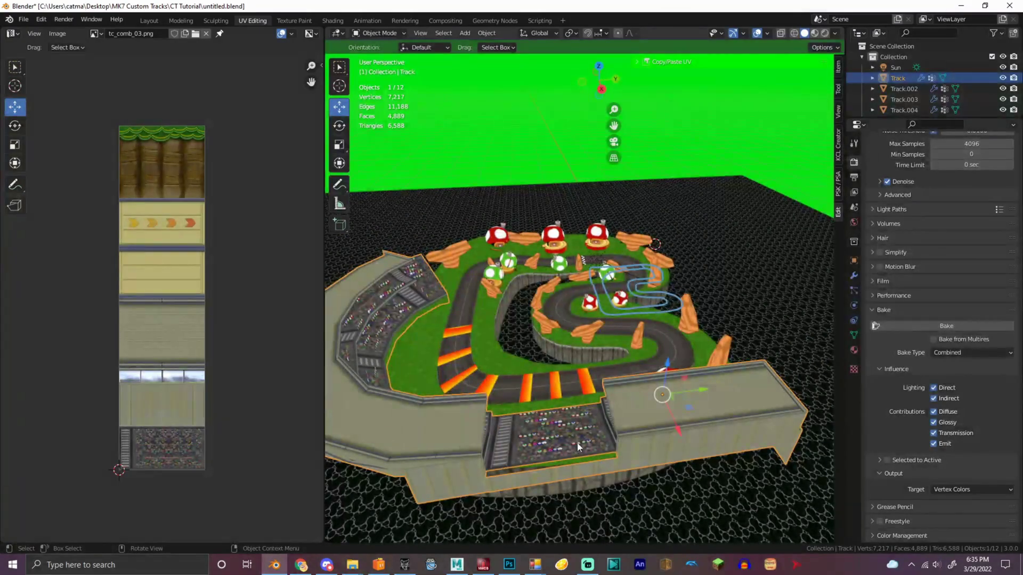
left_click(575, 443)
key("Delete")
left_click(661, 423)
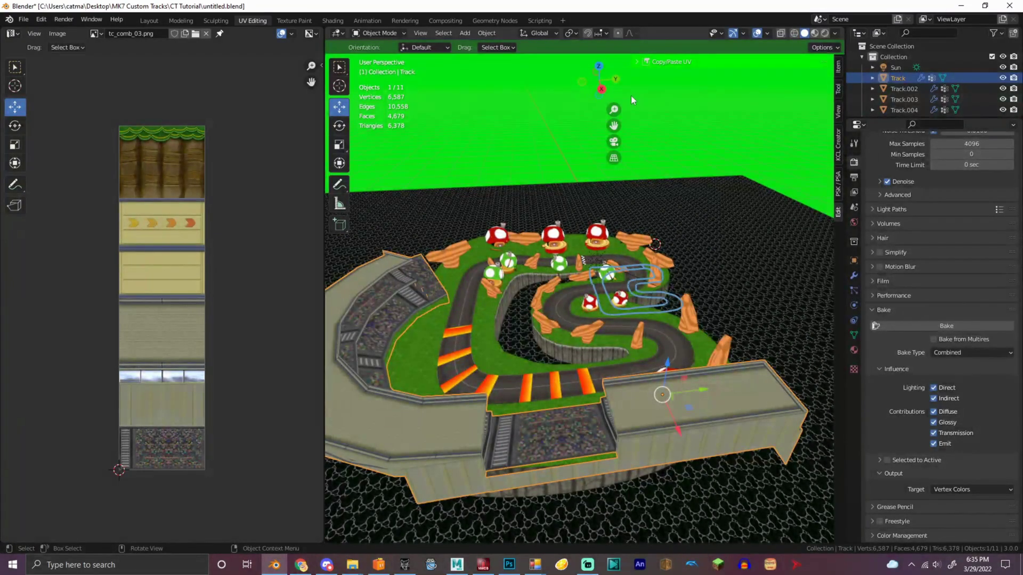
- Delete the Sun light from the scene
left_click_drag(589, 95, 621, 152)
scroll(589, 96, "up", 3)
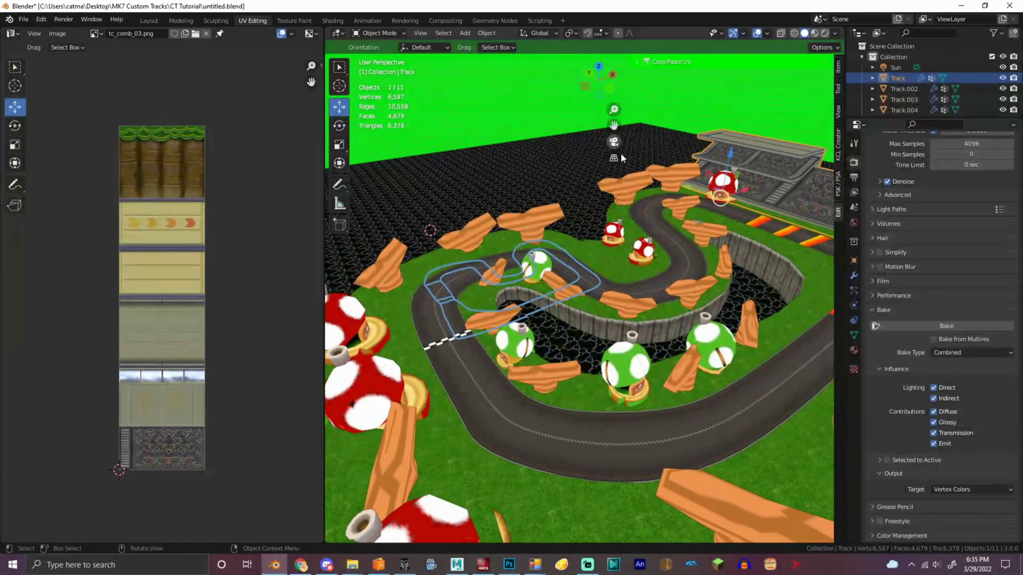
key("Delete")
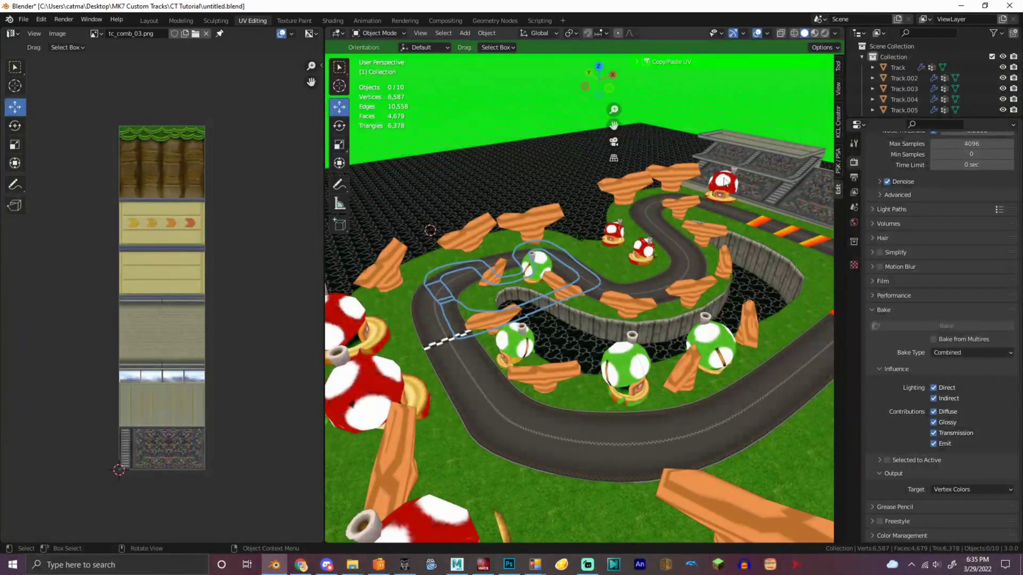
left_click(724, 184)
mouse_move(601, 80)
left_mouse_down()
mouse_move(599, 34)
mouse_move(607, 80)
left_mouse_up()
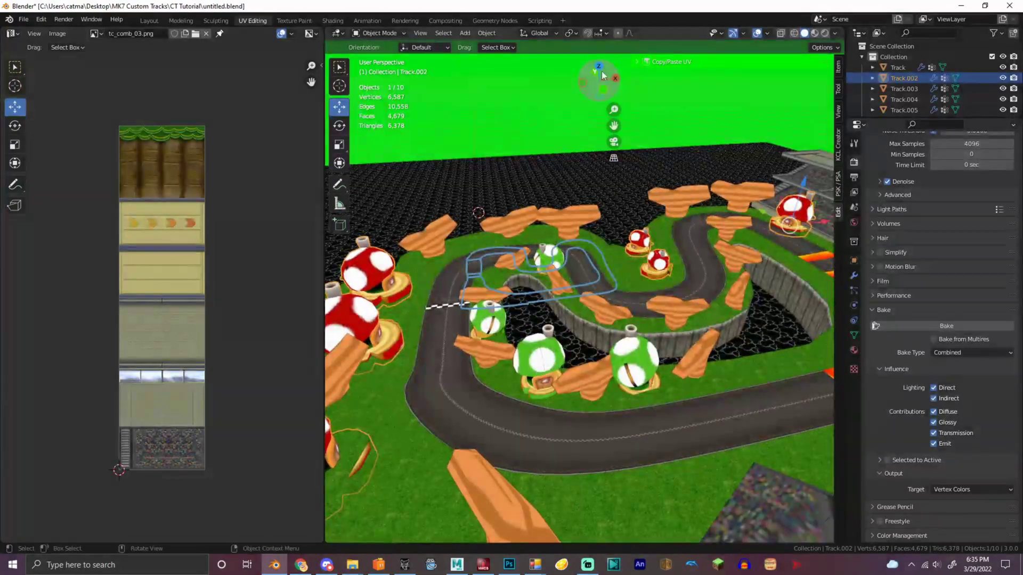
scroll(538, 439, "up", 5)
left_click(539, 439)
scroll(596, 308, "down", 6)
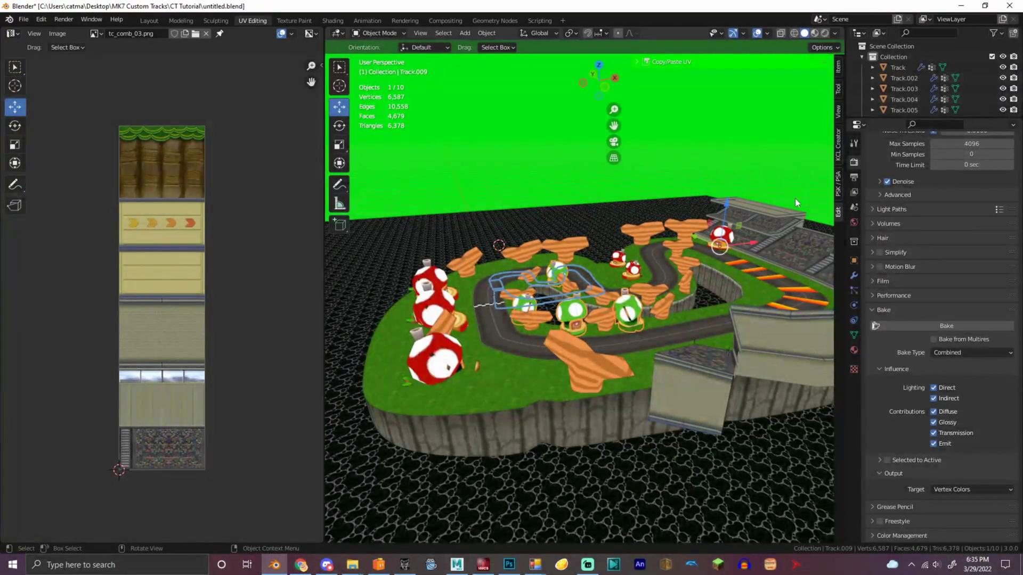
- Rename the grandstand wall's tc_comb_03 material and its Track object to Wall
left_click(898, 68)
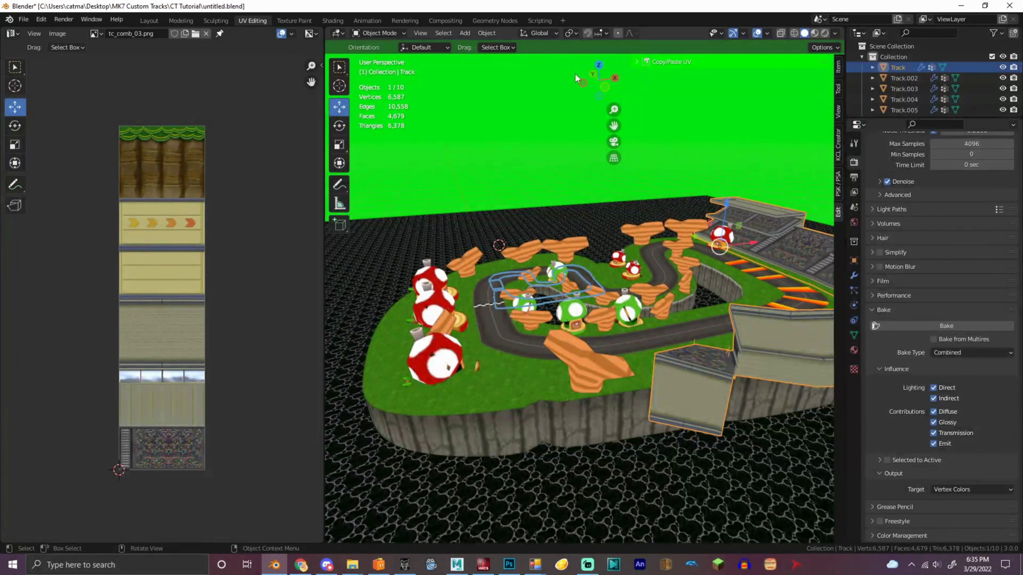
scroll(725, 86, "up", 2)
left_click(854, 350)
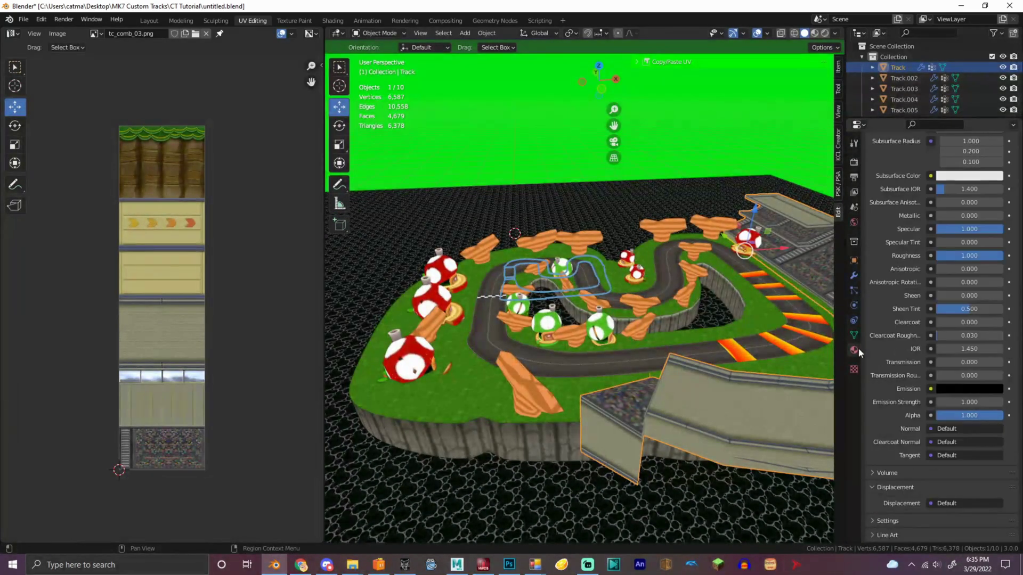
scroll(915, 213, "up", 5)
type("Wall")
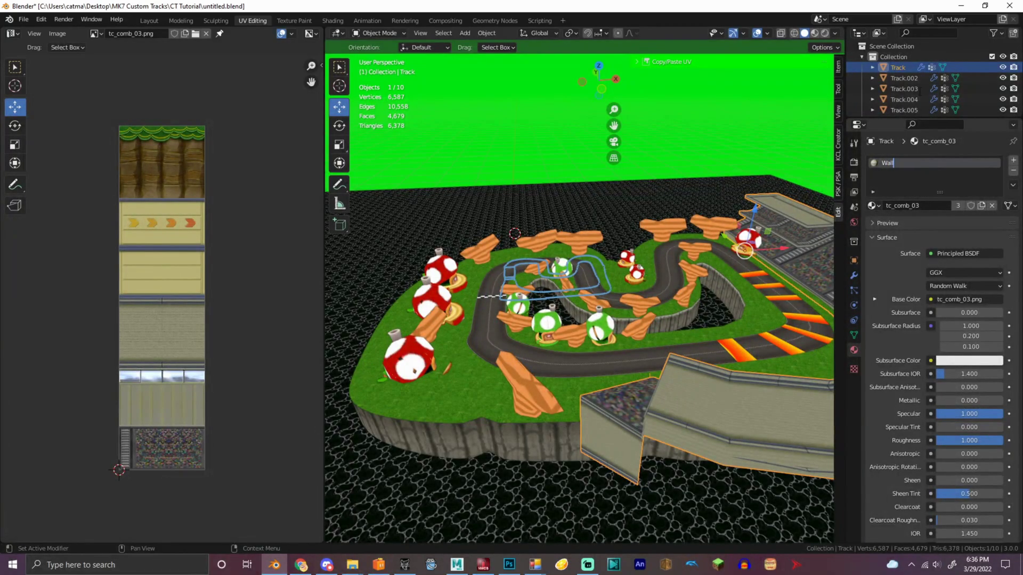
double_click(906, 68)
type("Wall")
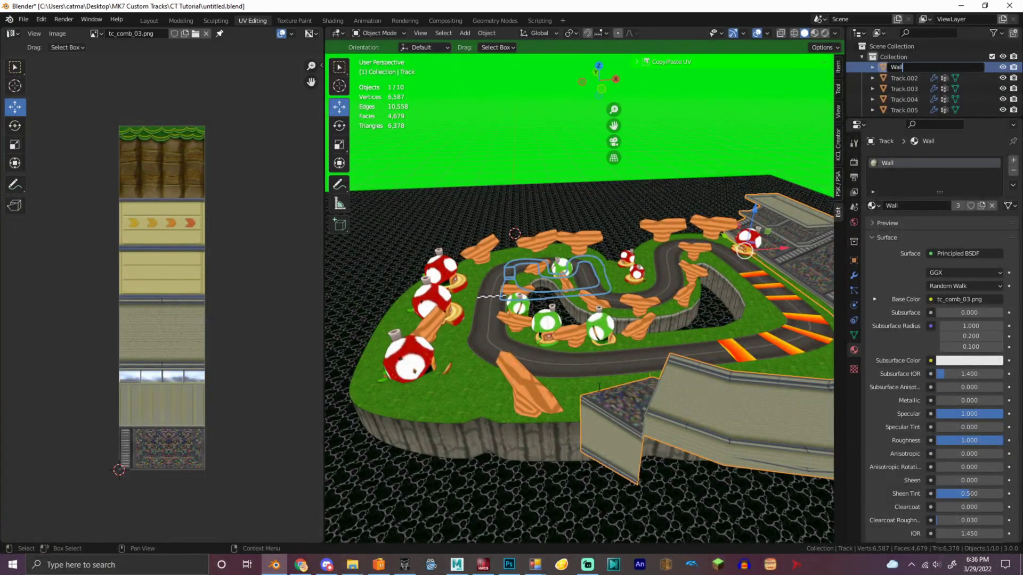
key("Return")
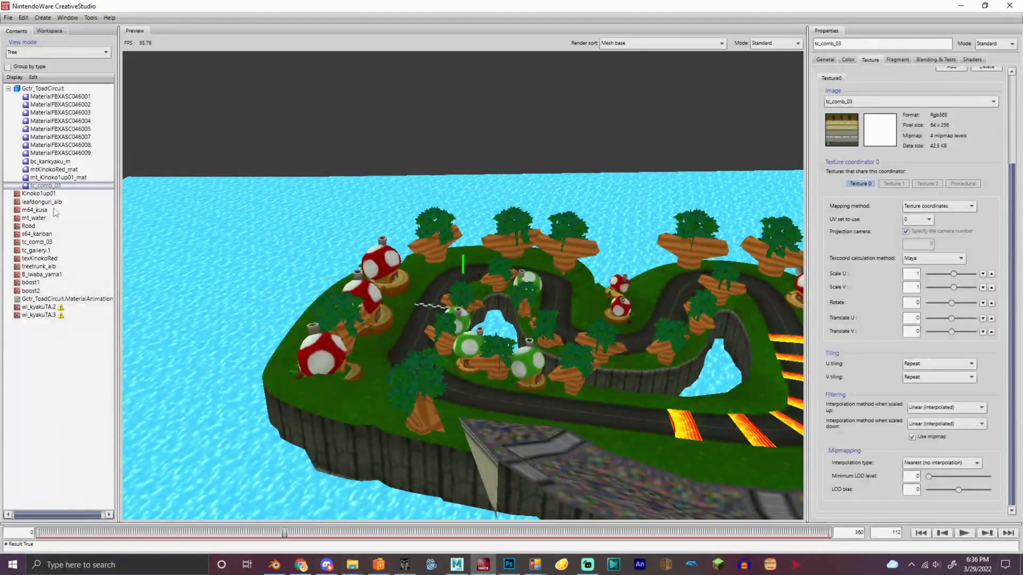
- Switch to CreativeStudio and delete the textures wl_kyakuTA.2 and wl_kyakuTA.3
left_click(40, 315)
right_click(53, 314)
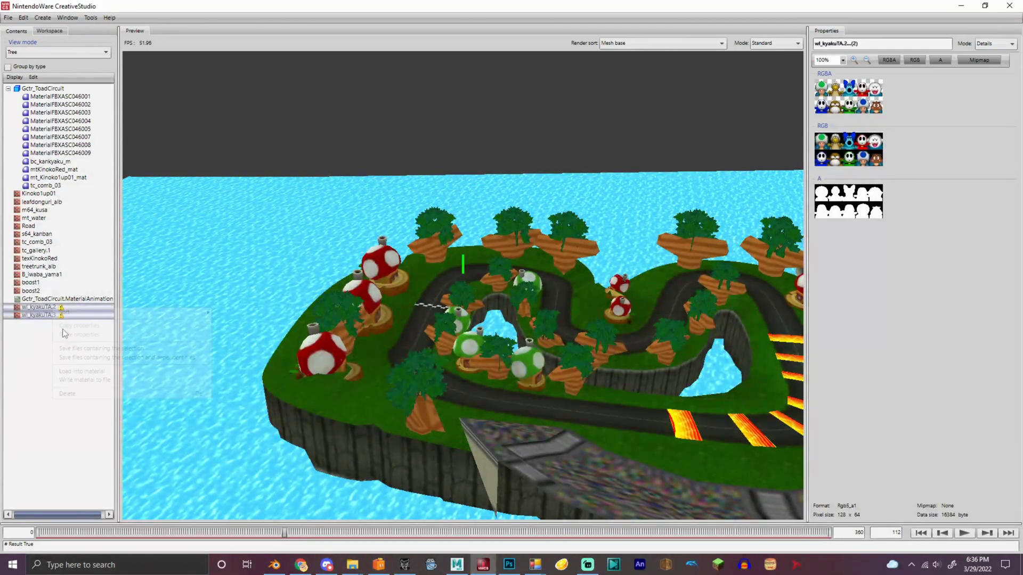
left_click(66, 397)
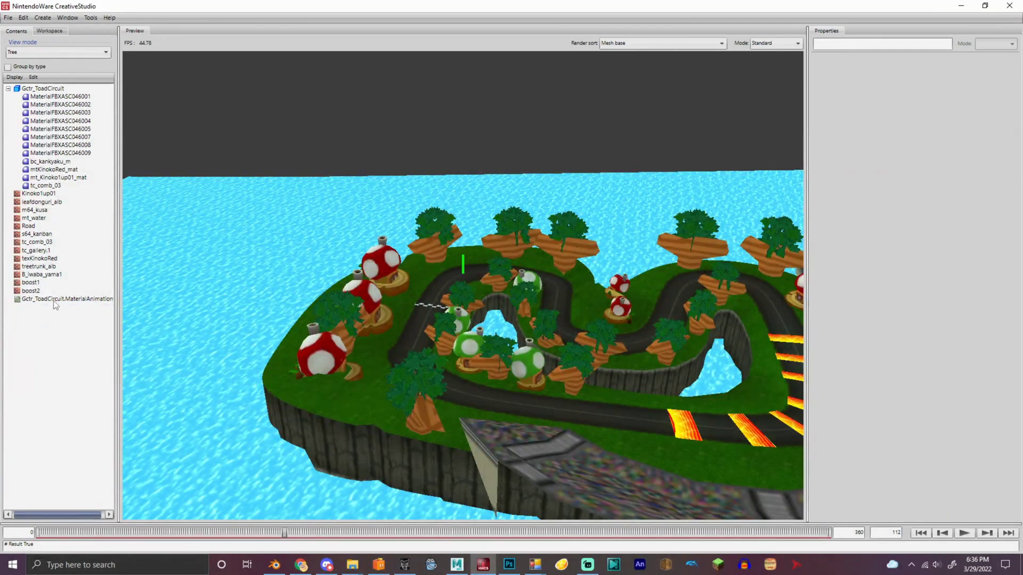
- Save the Gctr_ToadCircuit model together with all its materials, textures and material animation
left_click(45, 89, "shift")
right_click(45, 88)
left_click(80, 126)
left_click(651, 411)
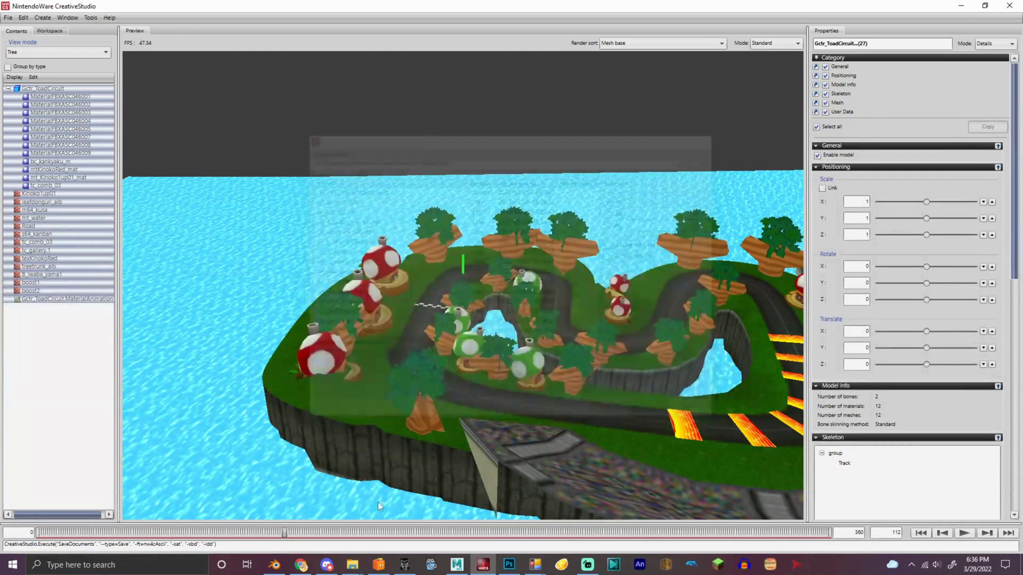
- Switch to Blender and rename the Track.010 object with the treetrunk_alb.png texture and its material to WoodWall
left_click(274, 564)
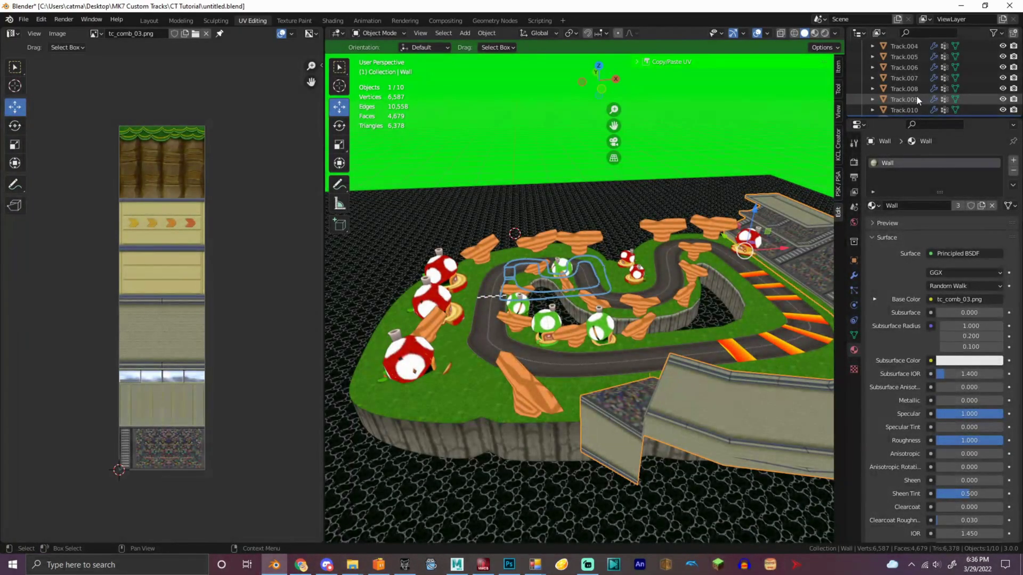
scroll(916, 99, "down", 1)
double_click(911, 97)
left_click(913, 156)
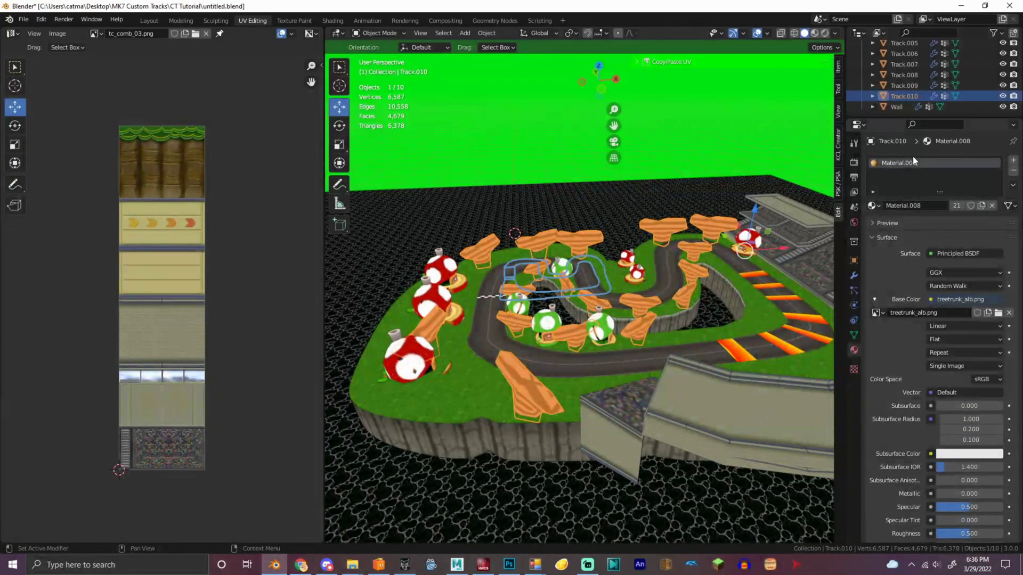
type("WoodWall")
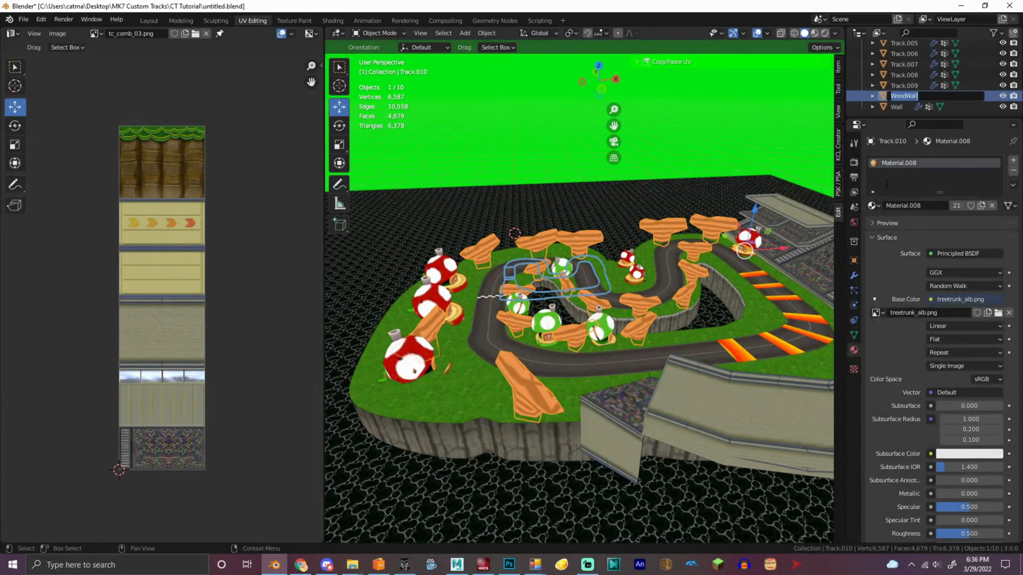
key("Return")
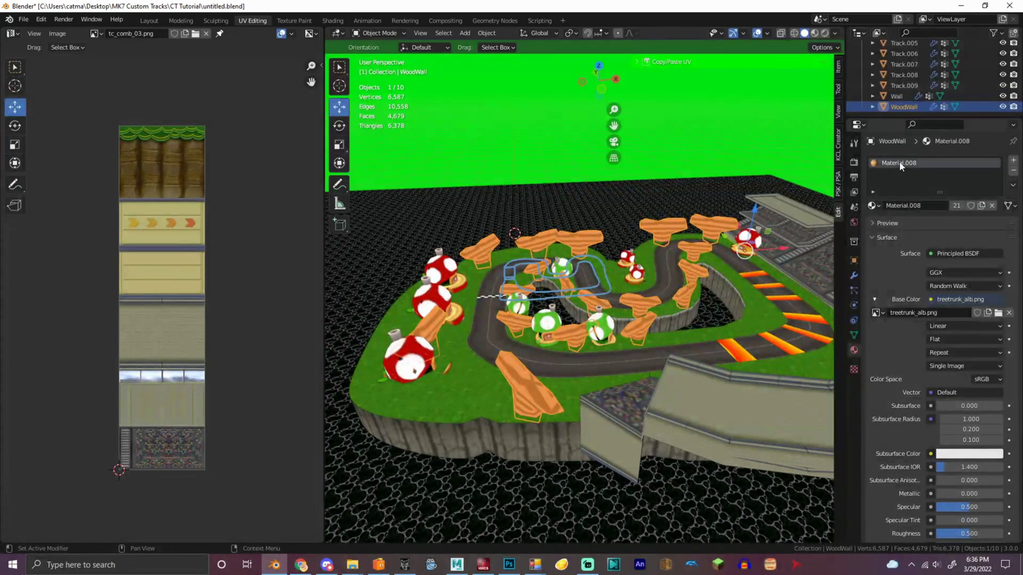
- Join the green mushroom houses (Track.009) into WoodWall and remove their material slot so they use the wood material
left_click(915, 86)
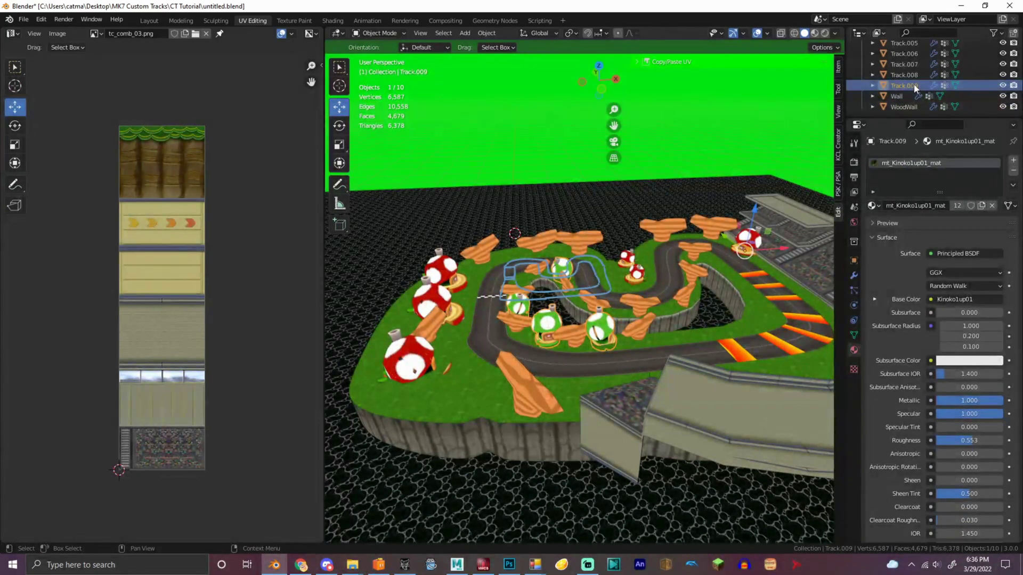
left_click(906, 107, "ctrl")
right_click(666, 89)
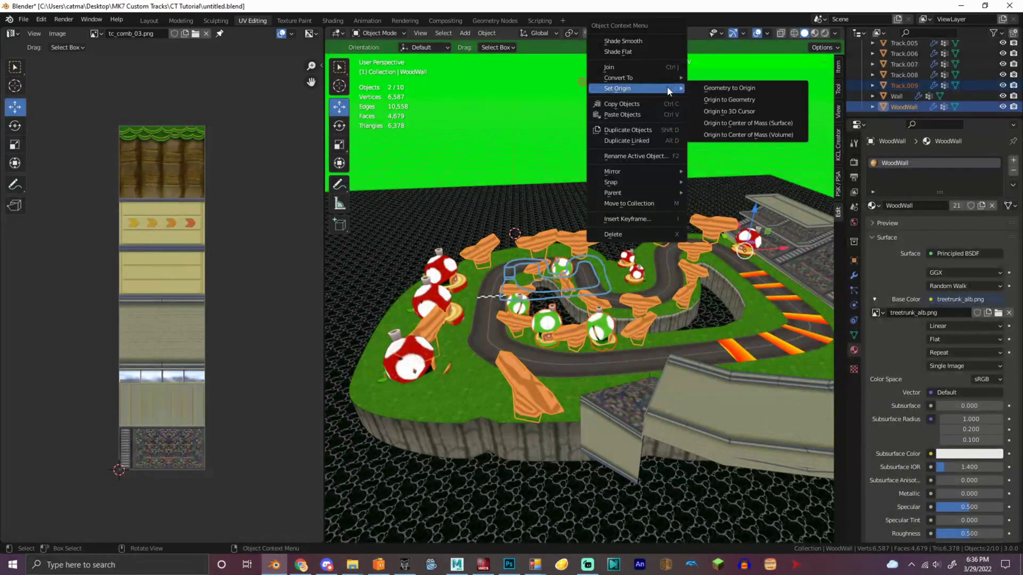
left_click(658, 67)
left_click(926, 174)
- Select the Track.008 object and switch the viewport to Material Preview shading
left_click(899, 87)
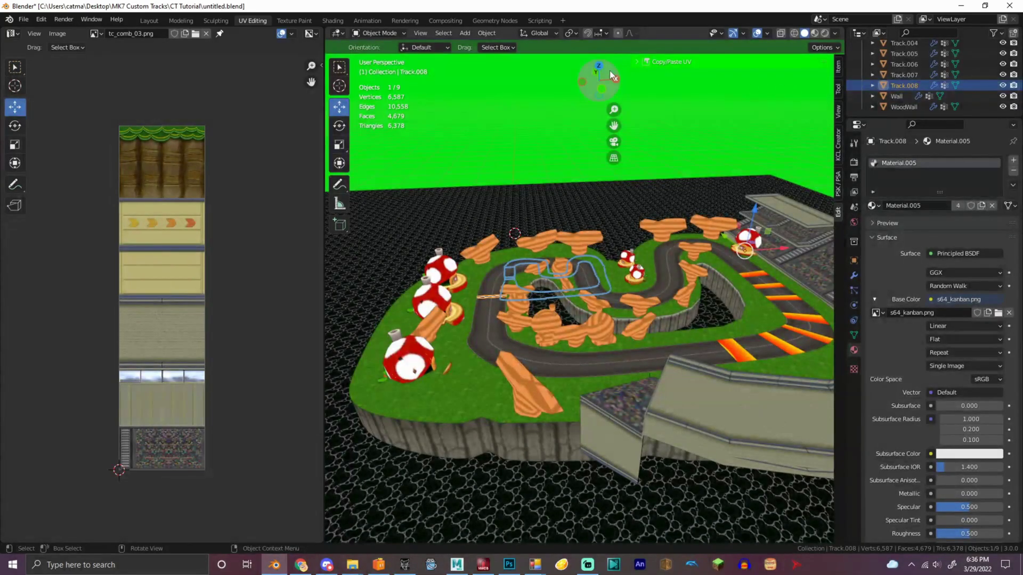
left_click_drag(609, 71, 381, 67)
left_click_drag(596, 87, 597, 74)
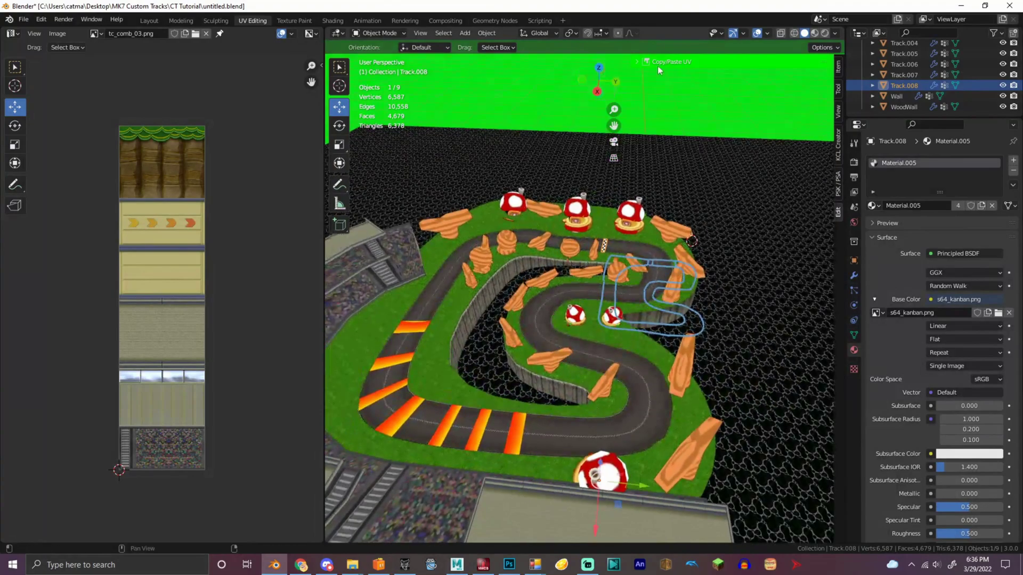
left_click(815, 33)
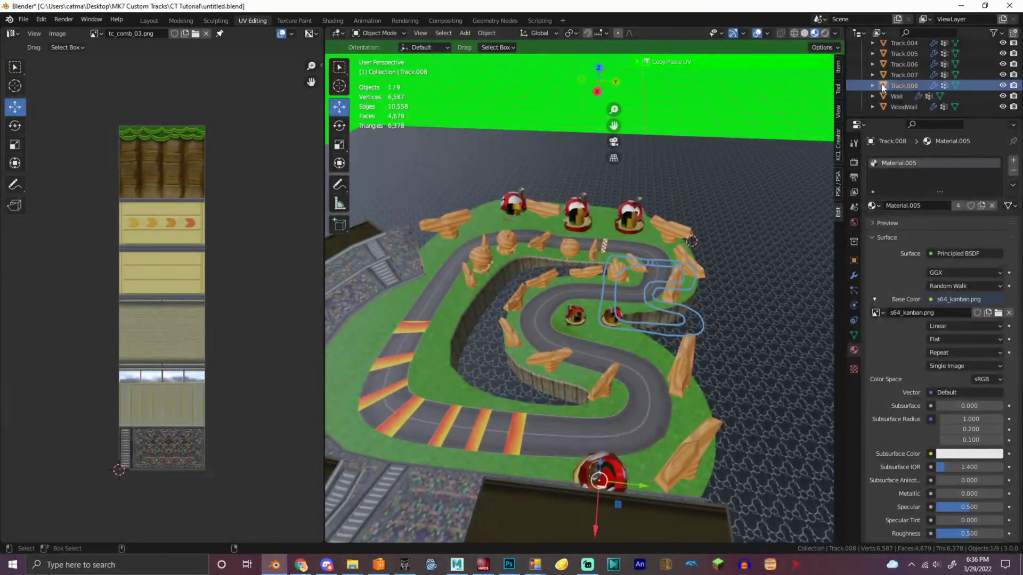
- Rename the Track.008 object and its s64_kanban.png material to Road
left_click(902, 98)
double_click(907, 85)
key("Return")
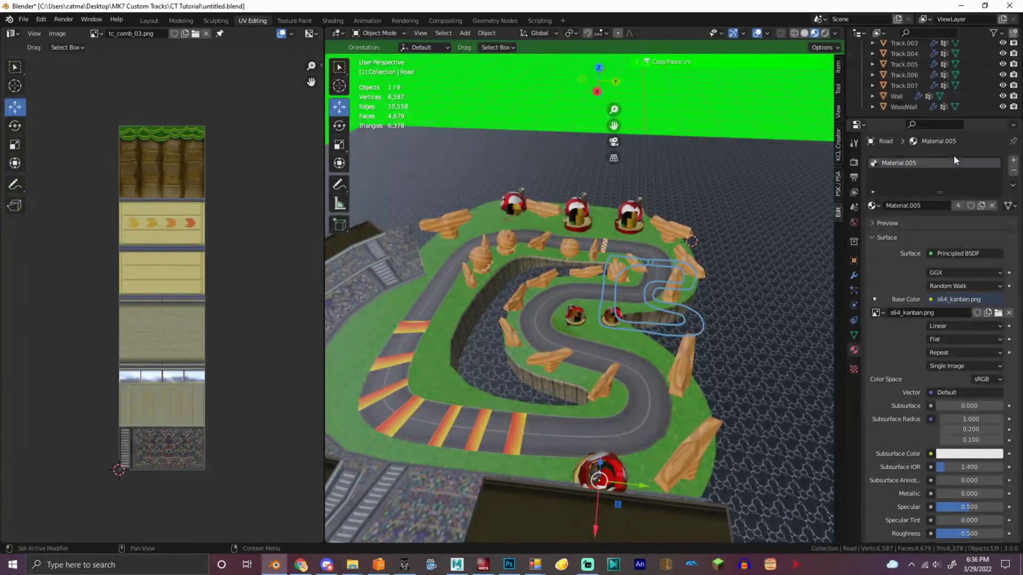
double_click(954, 160)
type("Road")
key("Return")
- Rename the boost panel object Track.007 and its material to Boost
left_click_drag(618, 83, 683, 82)
scroll(921, 103, "up", 3)
scroll(922, 93, "down", 3)
left_click(916, 87)
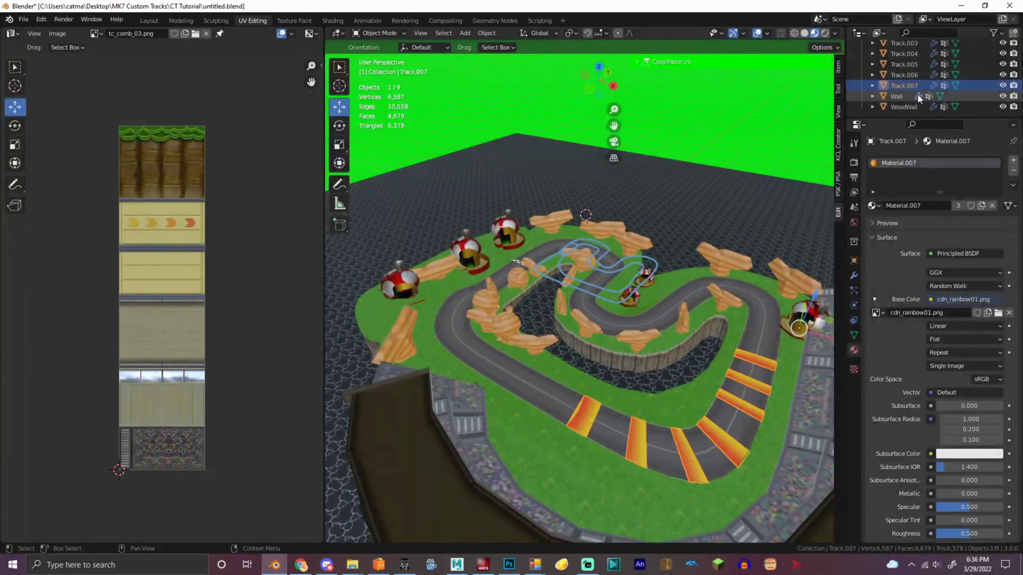
scroll(917, 94, "up", 3)
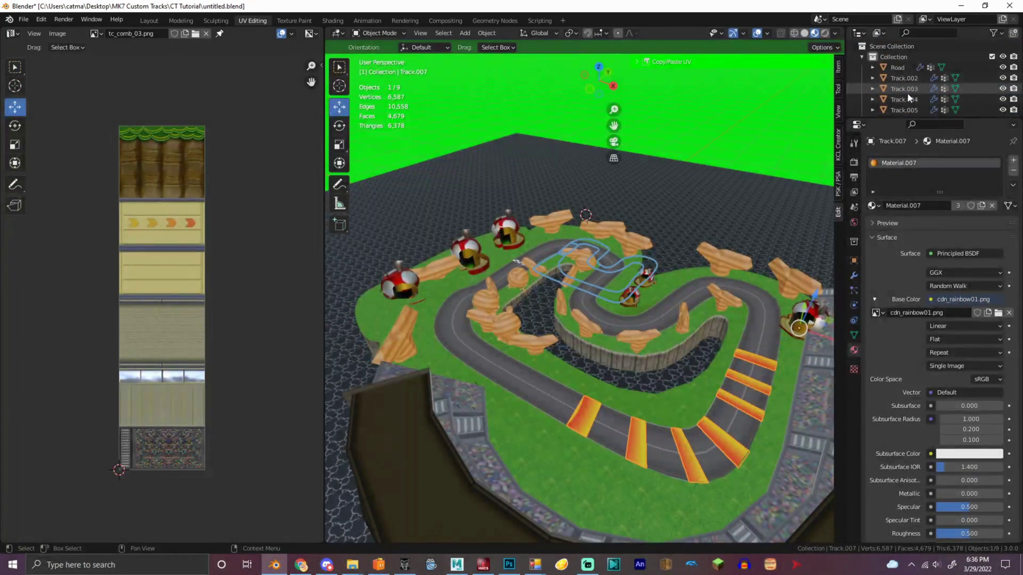
scroll(911, 92, "down", 3)
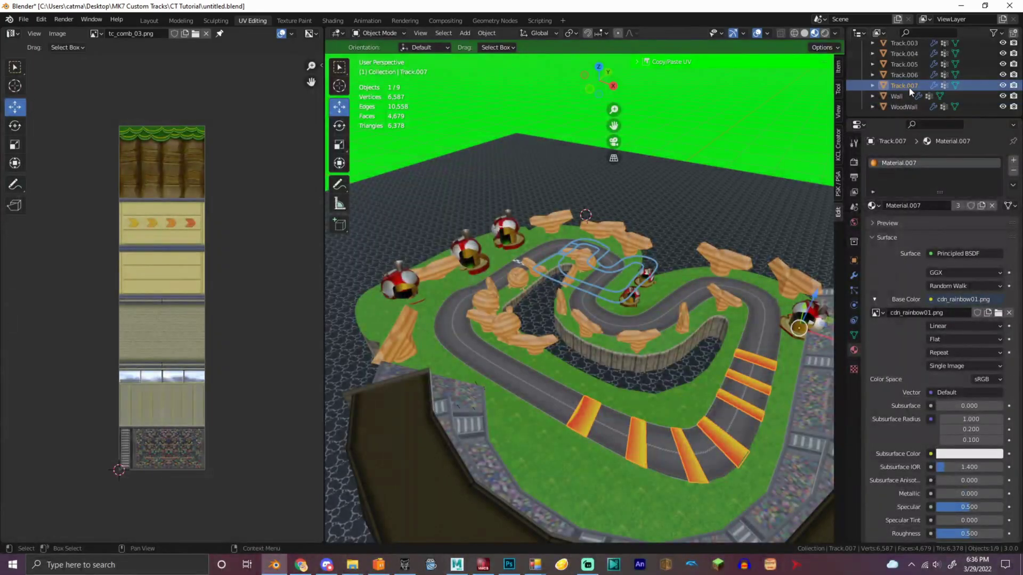
key("Return")
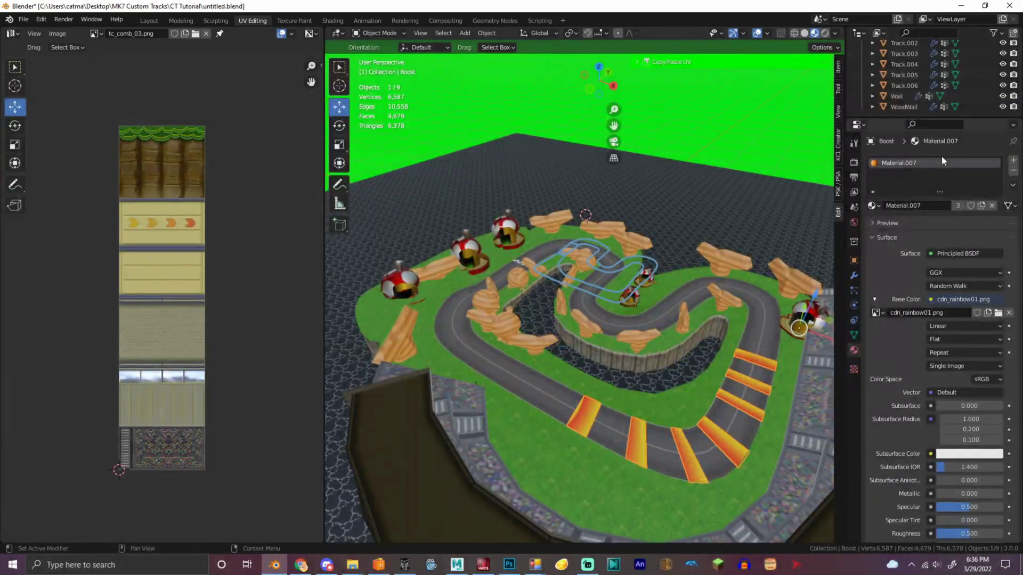
double_click(941, 160)
type("Boost")
key("Return")
- Join the Track.006 object into Road and remove its extra material slot so it uses the Road material
scroll(910, 100, "up", 2)
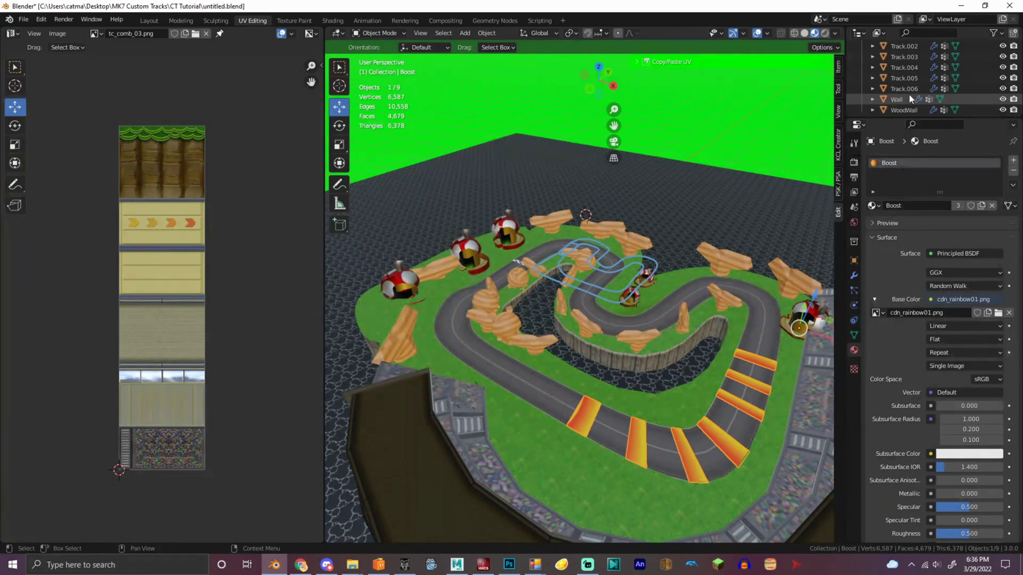
scroll(908, 94, "down", 2)
left_click(909, 89)
scroll(639, 282, "up", 2)
middle_click_drag(525, 314, 617, 317)
right_click(617, 317)
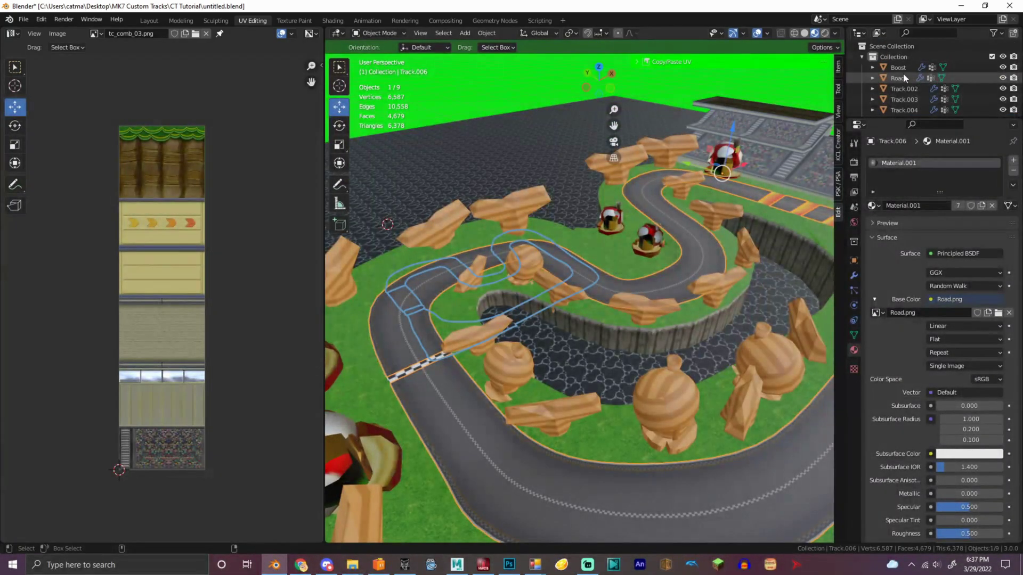
left_click(900, 78, "ctrl")
right_click(660, 88)
left_click(660, 89)
left_click(985, 173)
left_click(1012, 171)
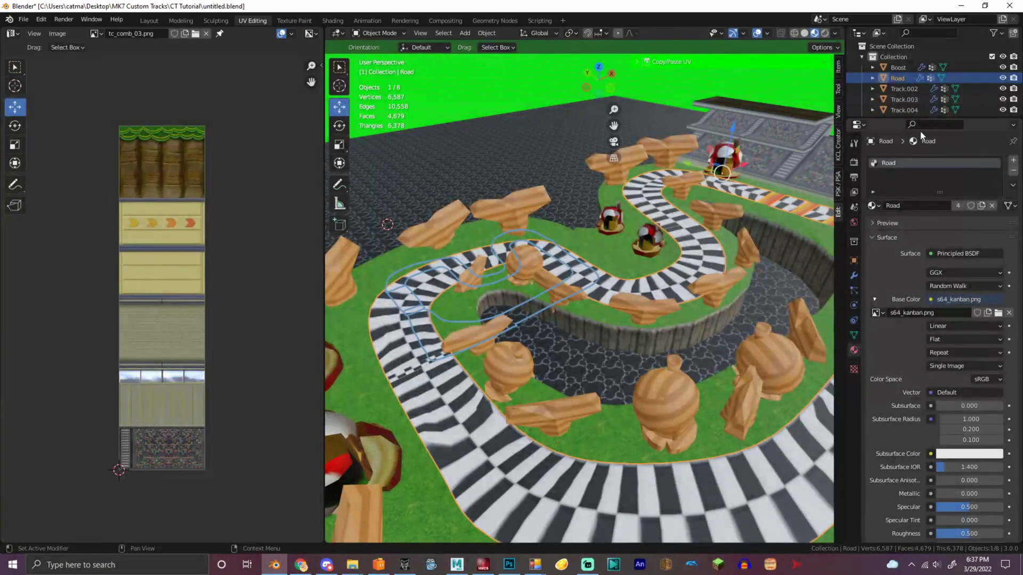
- Join the red mushroom houses (Track.002) into WoodWall and remove the mtKinokoRed_mat material slot
left_click(901, 88)
scroll(896, 103, "down", 3)
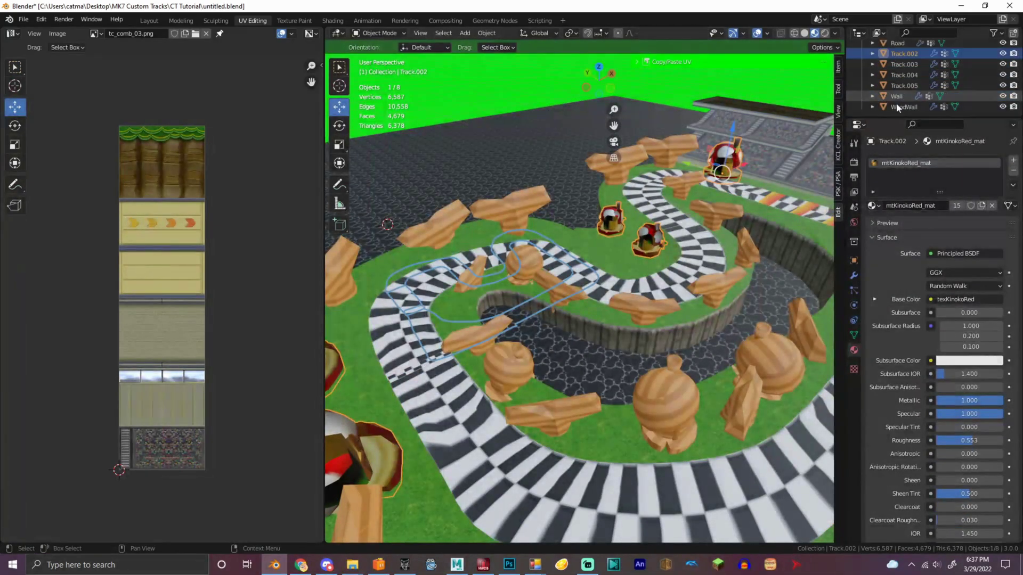
left_click(909, 106, "ctrl")
right_click(593, 84)
left_click(594, 84)
left_click(932, 173)
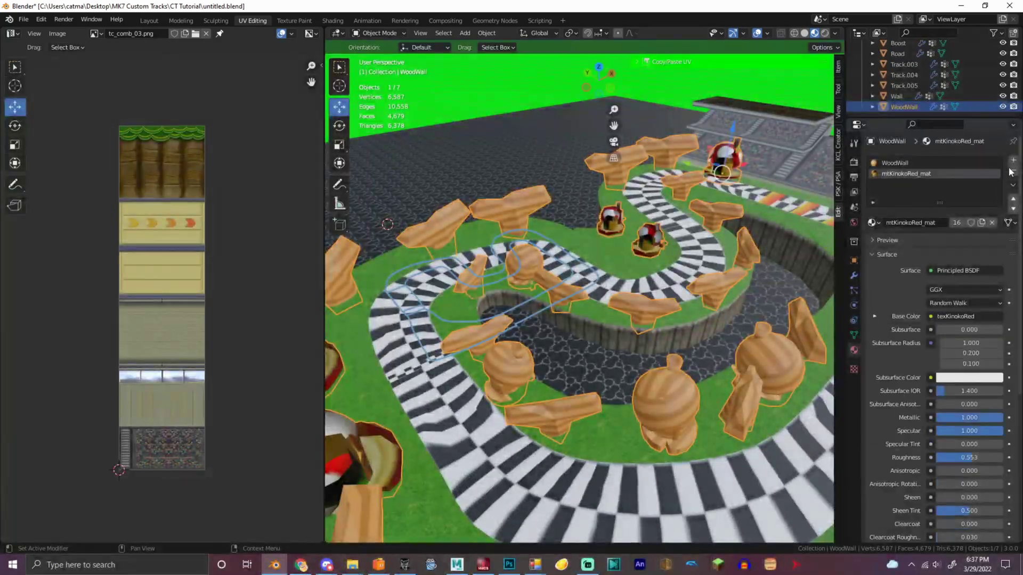
left_click(1012, 170)
- Rename the grass object Track.003 to GrassOffroad
scroll(901, 103, "up", 3)
left_click(904, 88)
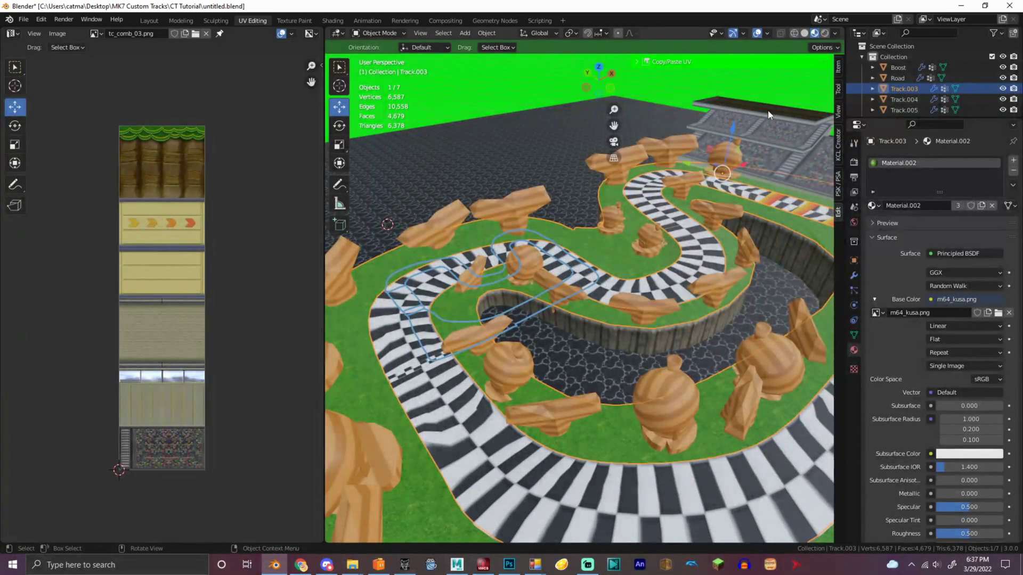
scroll(906, 80, "down", 1)
double_click(904, 72)
type("Gr")
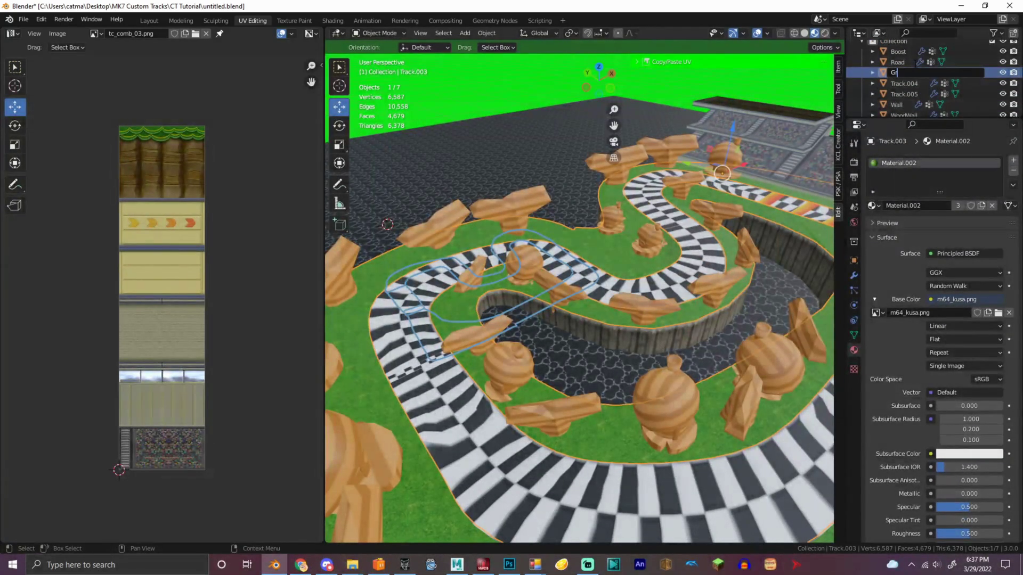
type("assOffroad")
key("Return")
- Rename the rock cliff object Track.004 and its material to RockWall
left_click(913, 84)
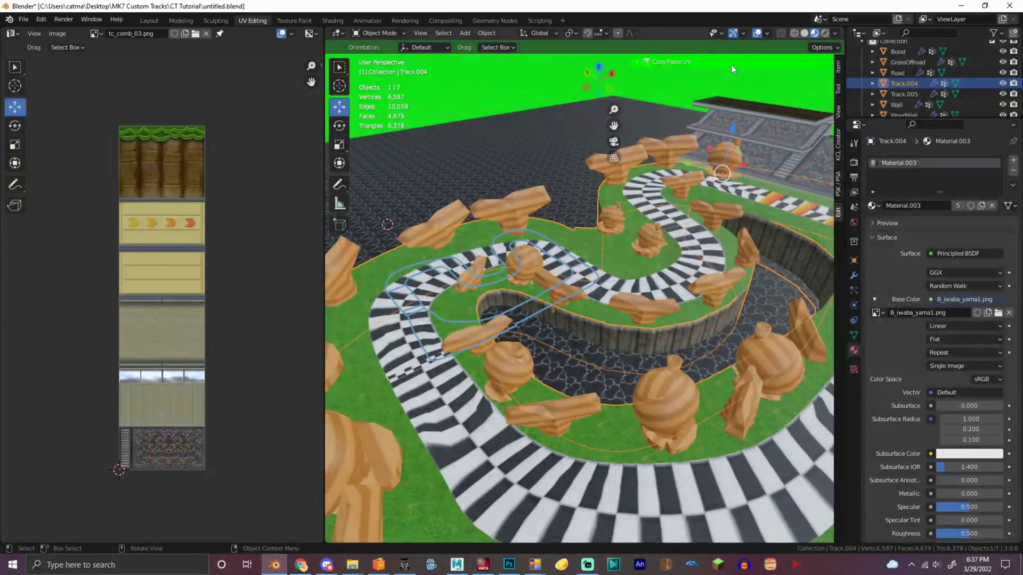
right_click(757, 277)
left_click(748, 467)
key("ctrl+z")
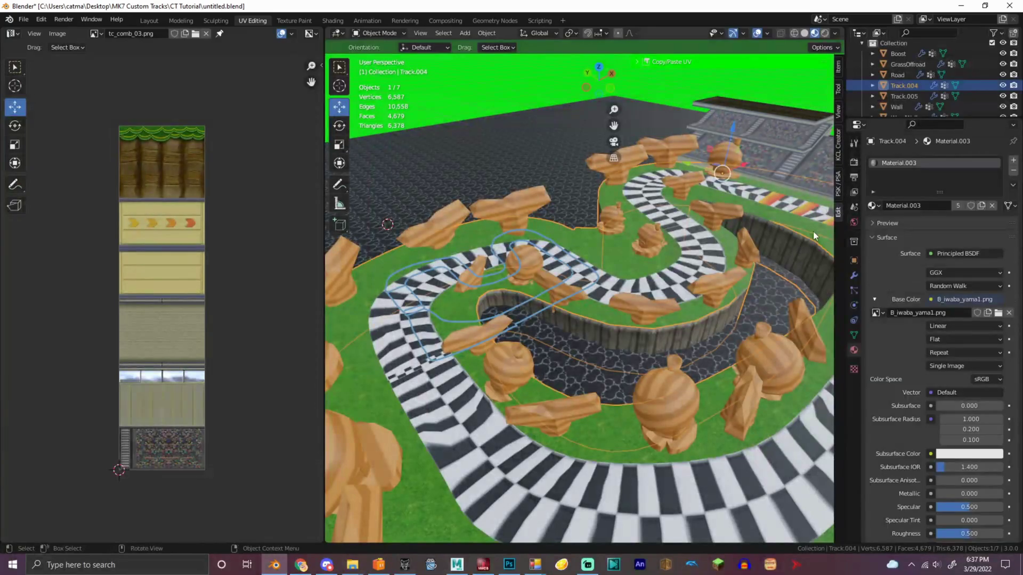
double_click(912, 81)
type("RockW")
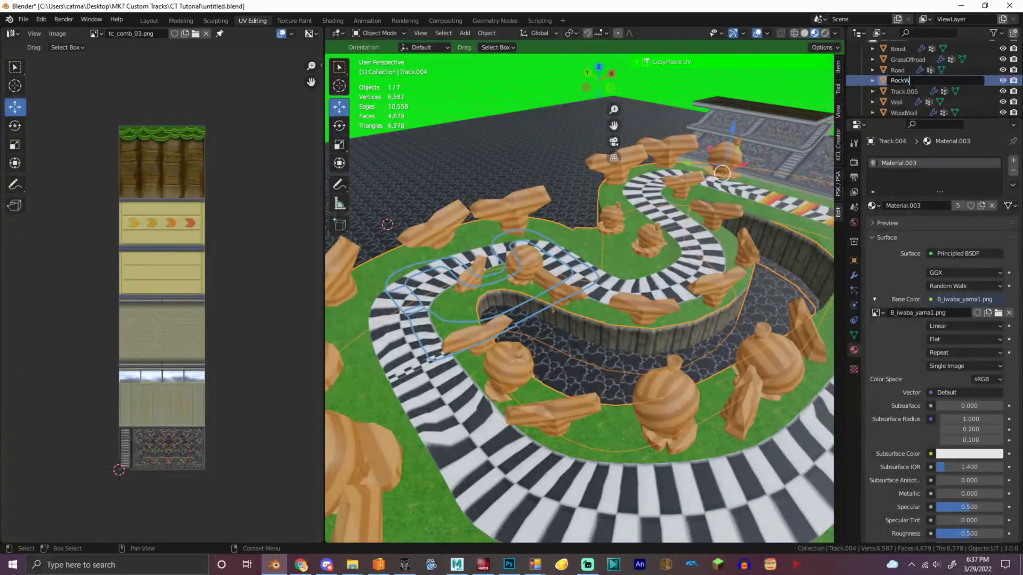
type("all")
key("Return")
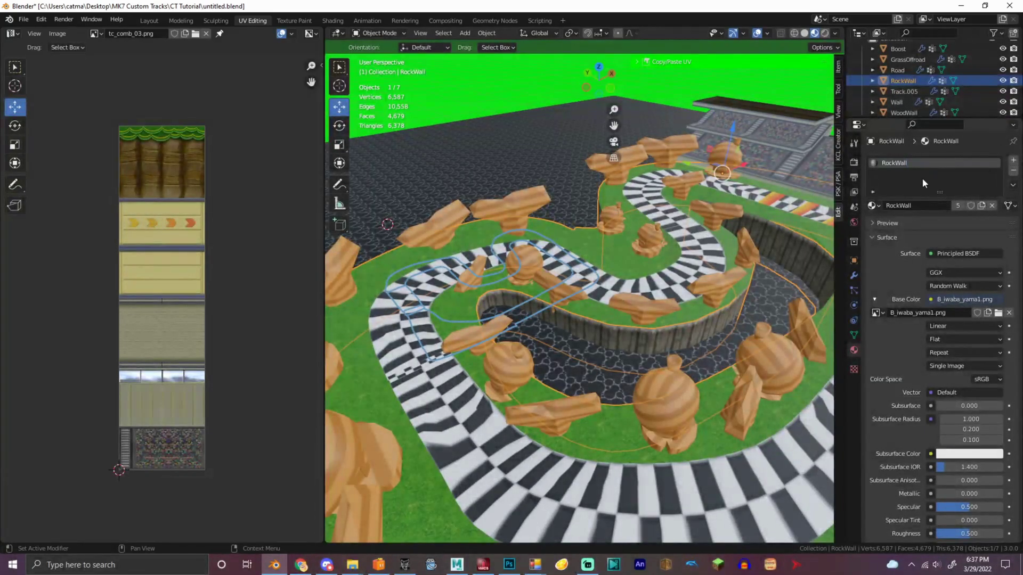
- Rename the large ground plane object Track.005 to Water
left_click(906, 91)
scroll(591, 78, "down", 8)
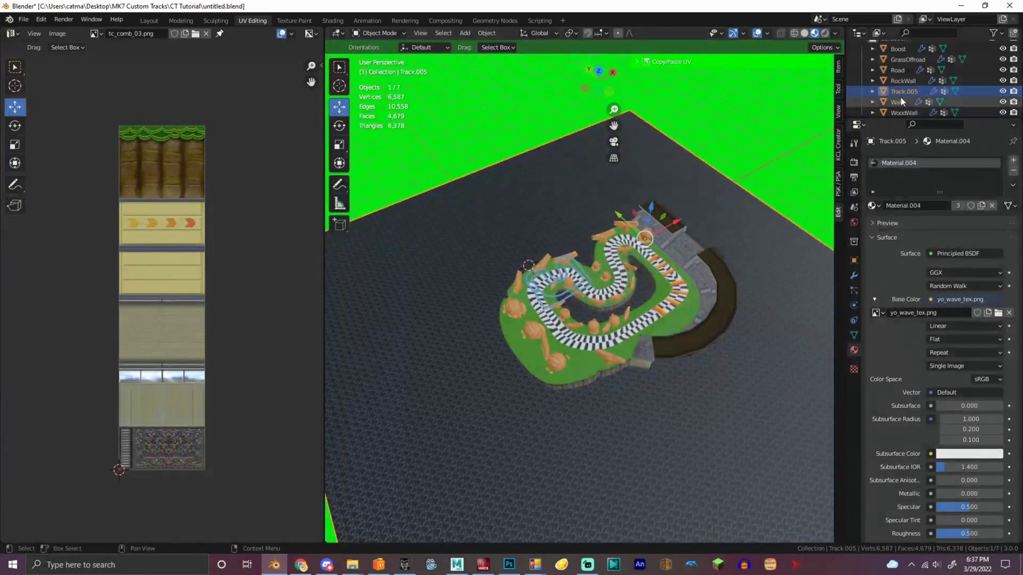
double_click(904, 92)
type("Water")
key("Return")
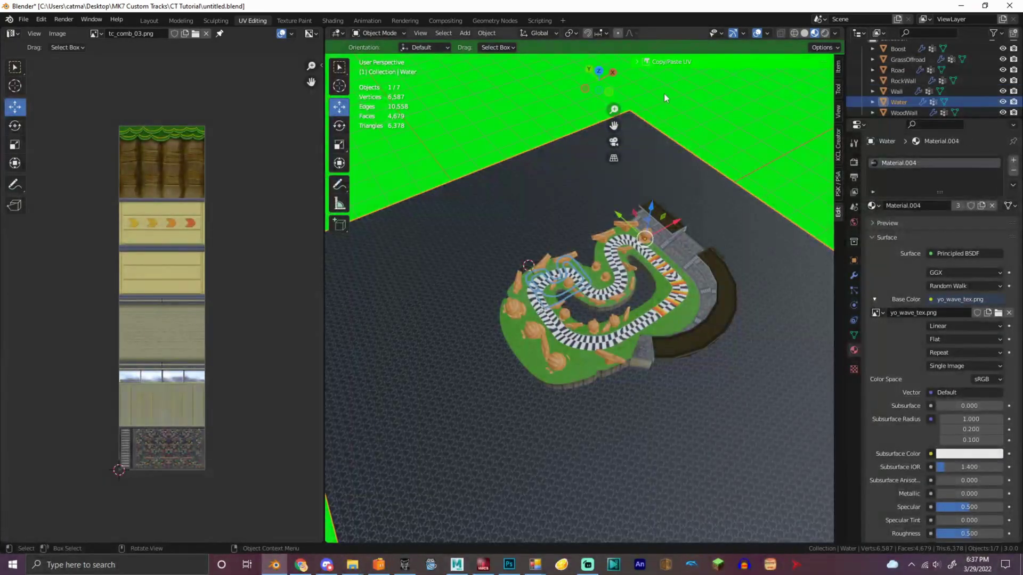
- Duplicate the Water plane in place and raise the copy about 0.65 m along Z
scroll(664, 94, "up", 5)
mouse_move(600, 81)
left_mouse_down()
mouse_move(511, 21)
mouse_move(500, 43)
mouse_move(606, 76)
left_mouse_up()
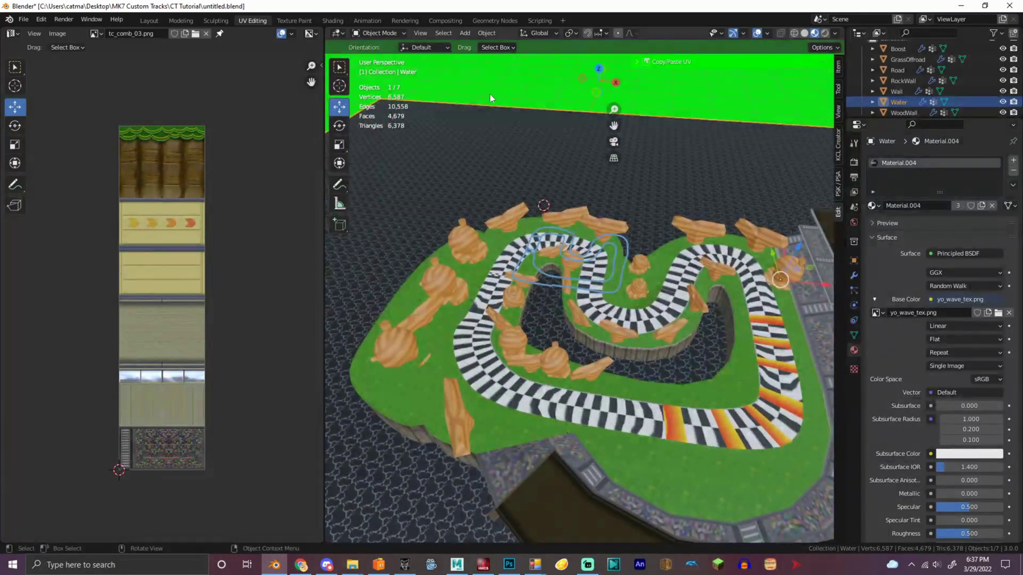
key("shift+d")
key("Escape")
scroll(678, 250, "down", 3)
left_click_drag(704, 263, 705, 260)
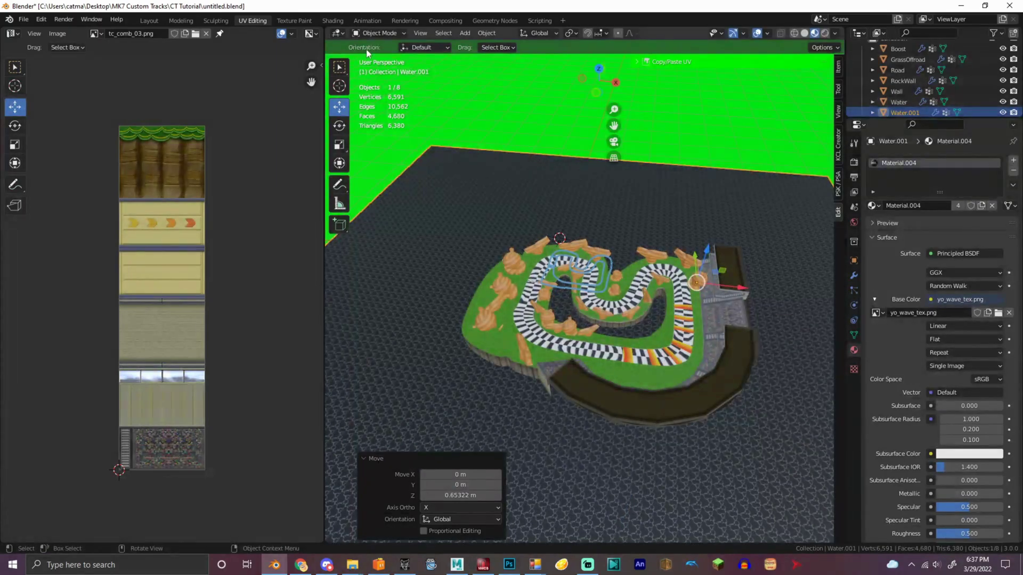
- Enter Edit Mode on the duplicated water plane and subdivide the whole mesh repeatedly into a fine grid
left_click(373, 33)
left_click(383, 50)
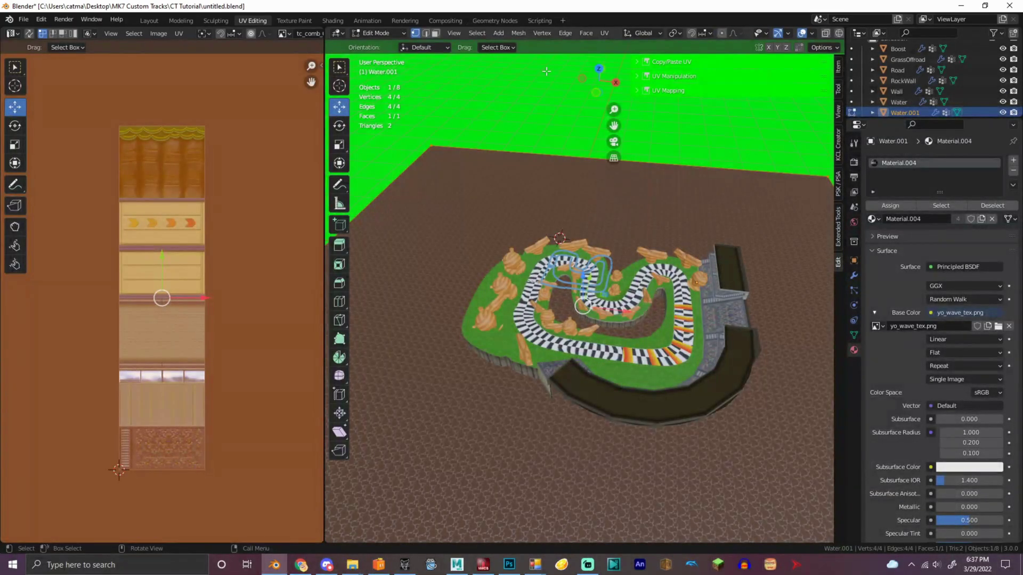
left_click(550, 84)
right_click(551, 82)
key("a")
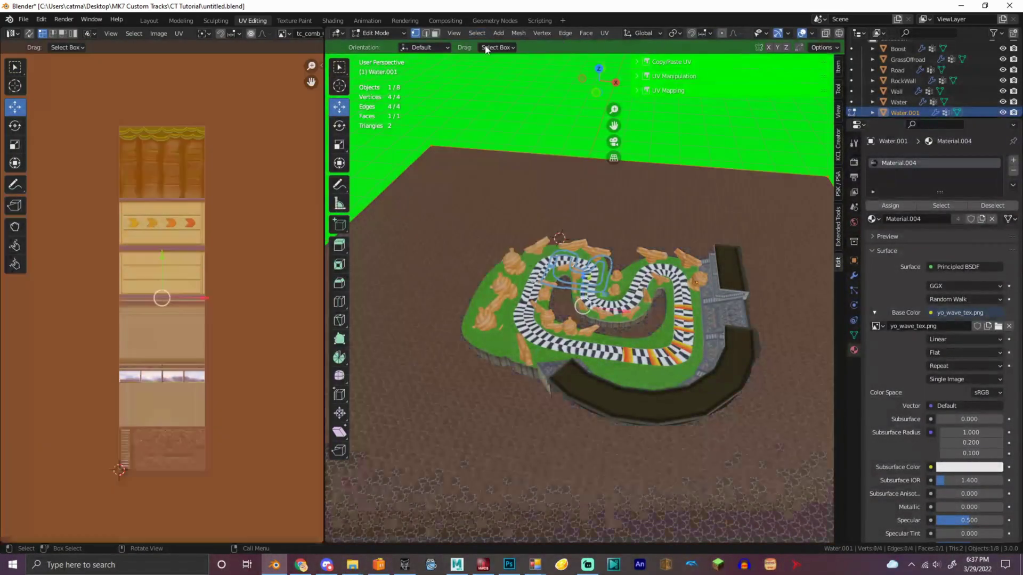
right_click(552, 50)
left_click(535, 52)
right_click(545, 83)
left_click(546, 85)
right_click(545, 83)
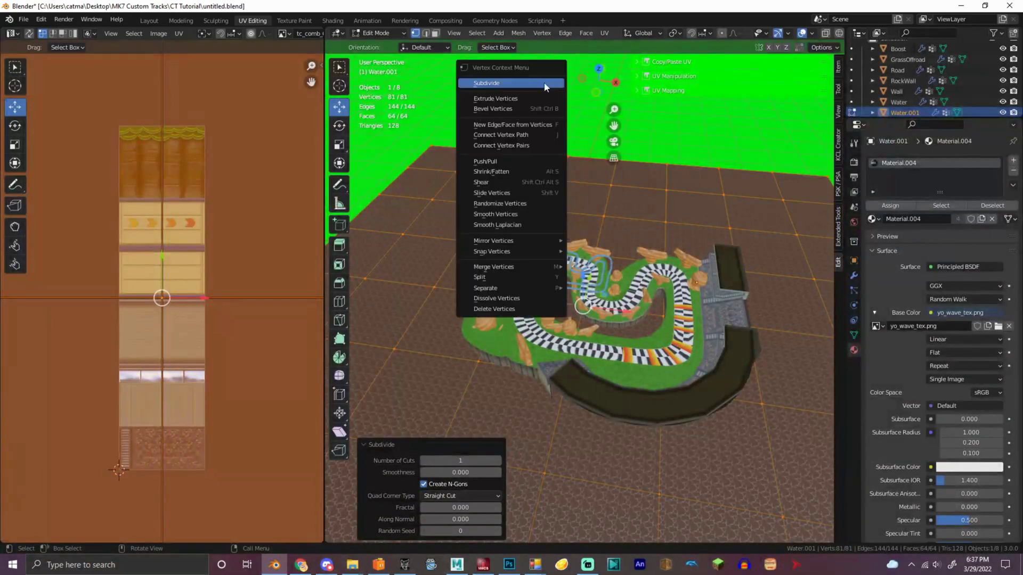
left_click(555, 82)
- Undo the surplus subdivisions of the plane back to an 8 by 8 grid of faces
key("ctrl+z")
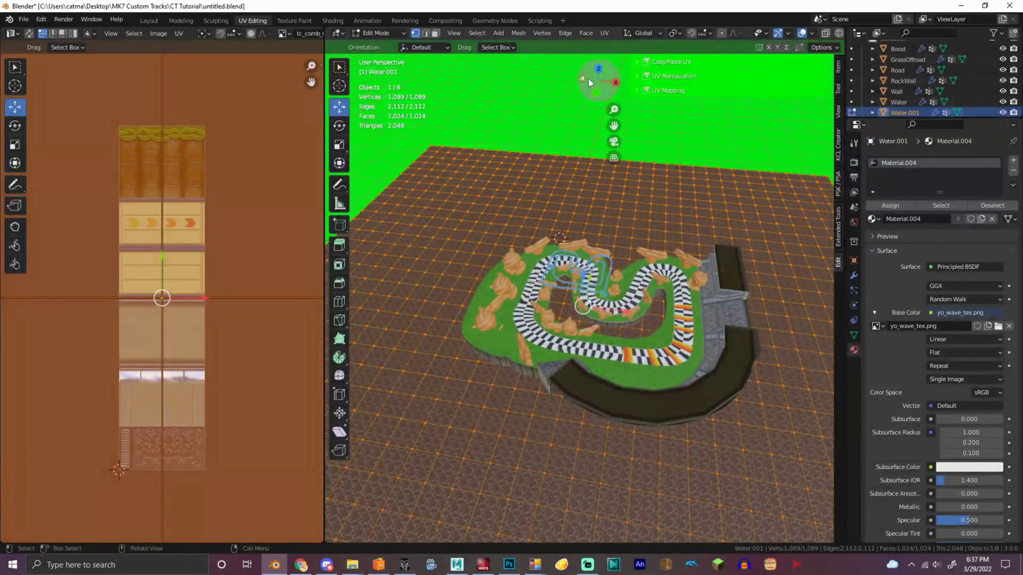
mouse_move(588, 79)
left_mouse_down()
mouse_move(591, 69)
mouse_move(590, 81)
left_mouse_up()
key("ctrl+z")
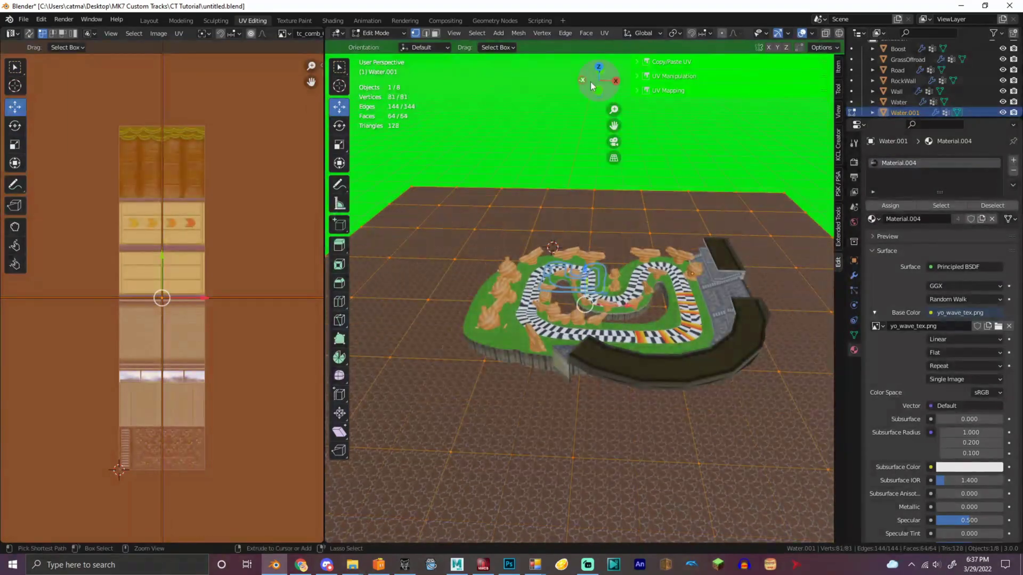
key("ctrl+z")
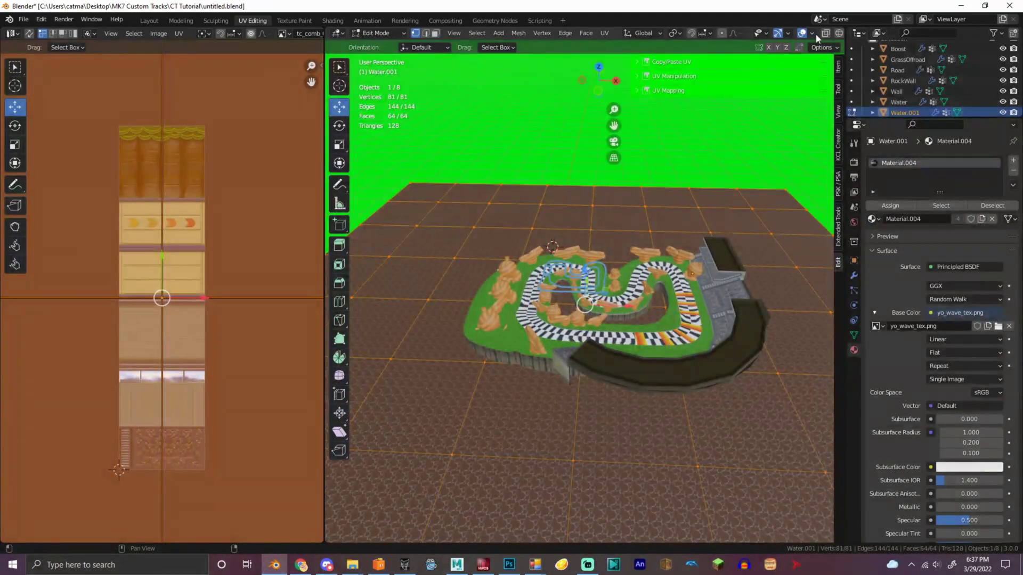
- Select the half of the plane on the grandstand side and subdivide only those faces
scroll(776, 347, "down", 6)
left_click_drag(733, 453, 574, 215)
scroll(639, 239, "up", 5)
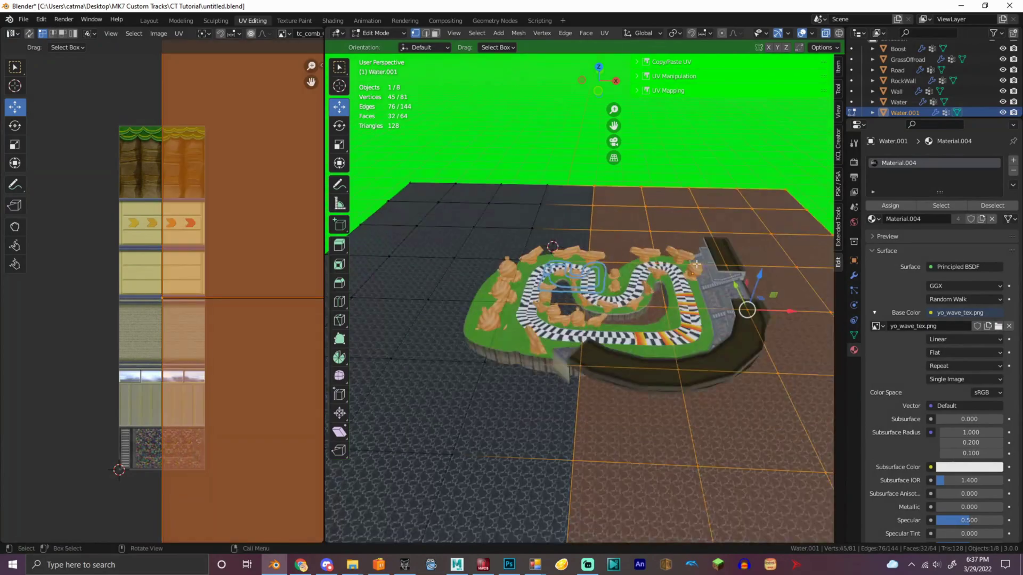
left_click_drag(765, 281, 762, 275)
right_click(764, 277)
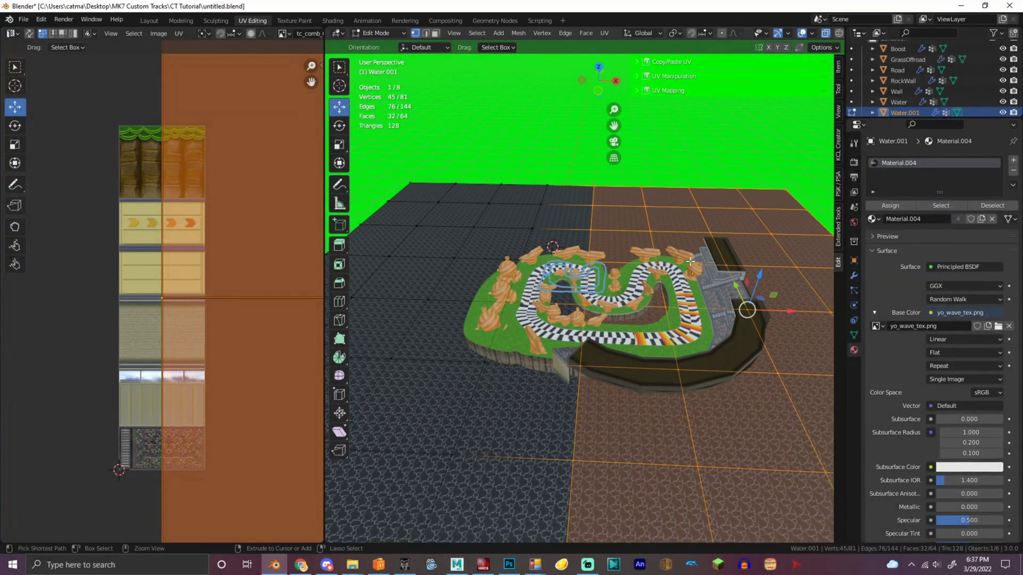
right_click(671, 201)
left_click(671, 201)
- Select the finely divided faces on the grandstand side, raise them about 1.33 m along Z, and return to Object Mode
left_click(636, 176)
scroll(628, 213, "down", 8)
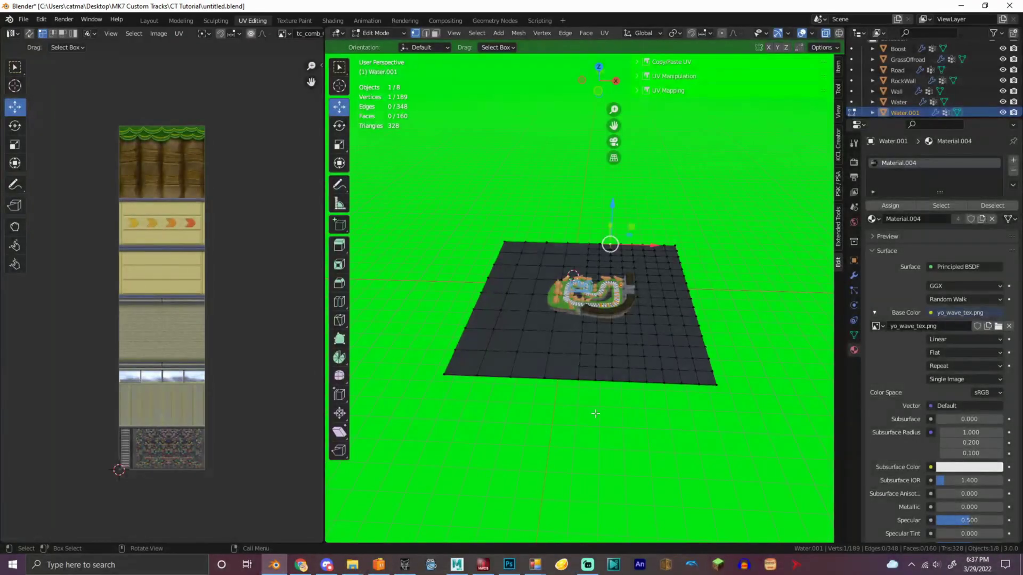
scroll(684, 276, "up", 5)
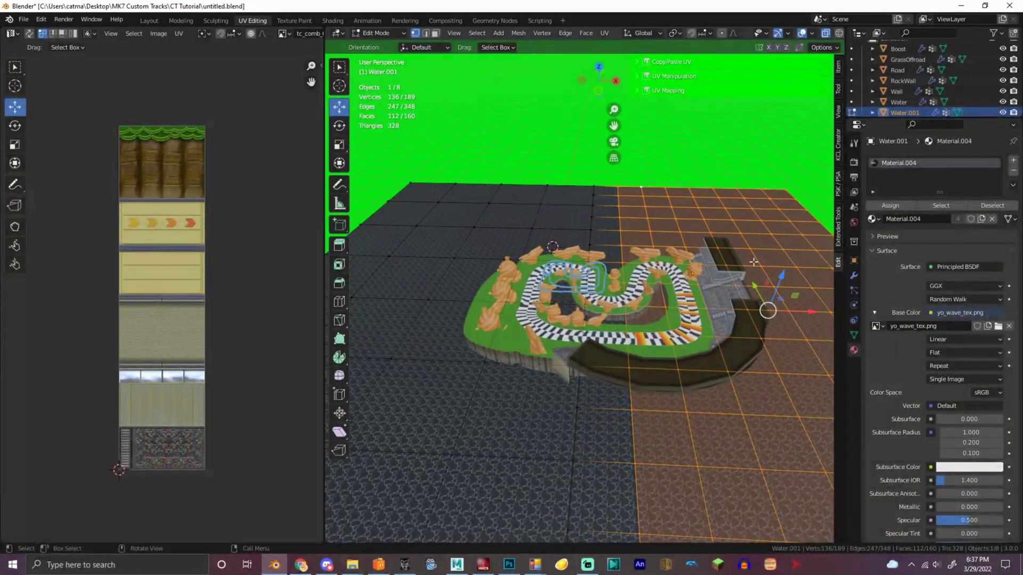
left_click_drag(782, 272, 744, 286)
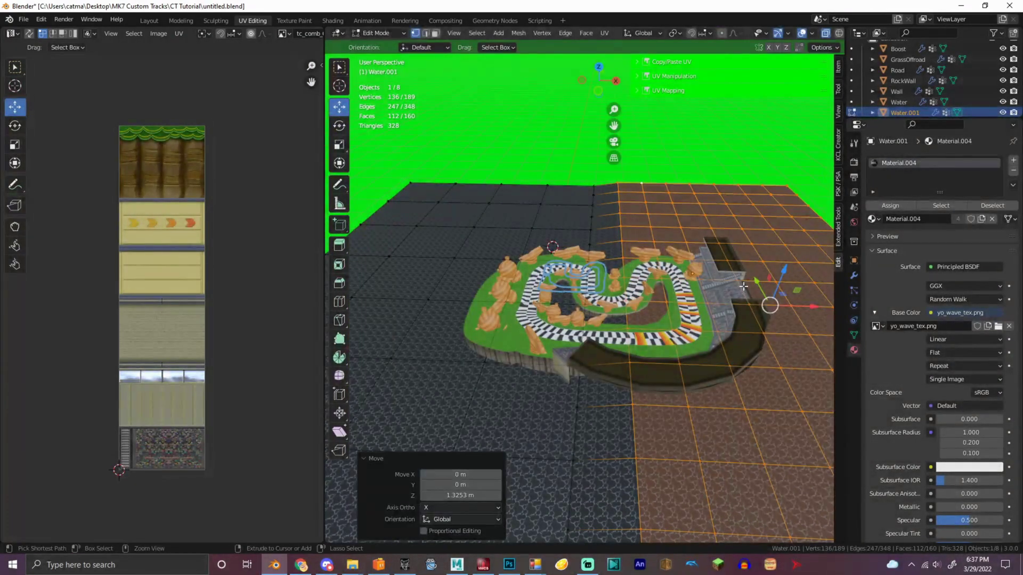
scroll(612, 94, "up", 4)
left_click_drag(612, 94, 342, 81)
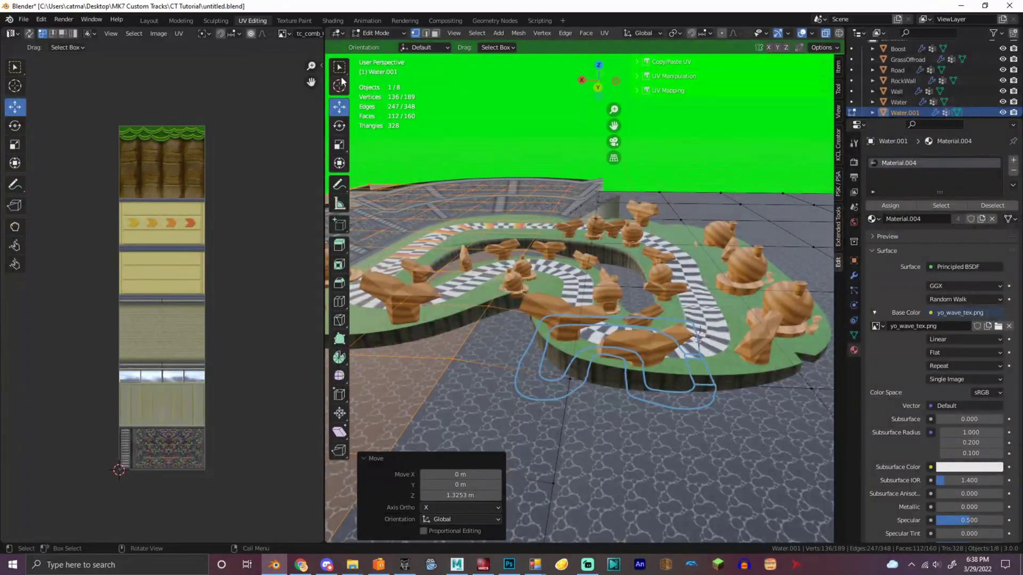
key("Tab")
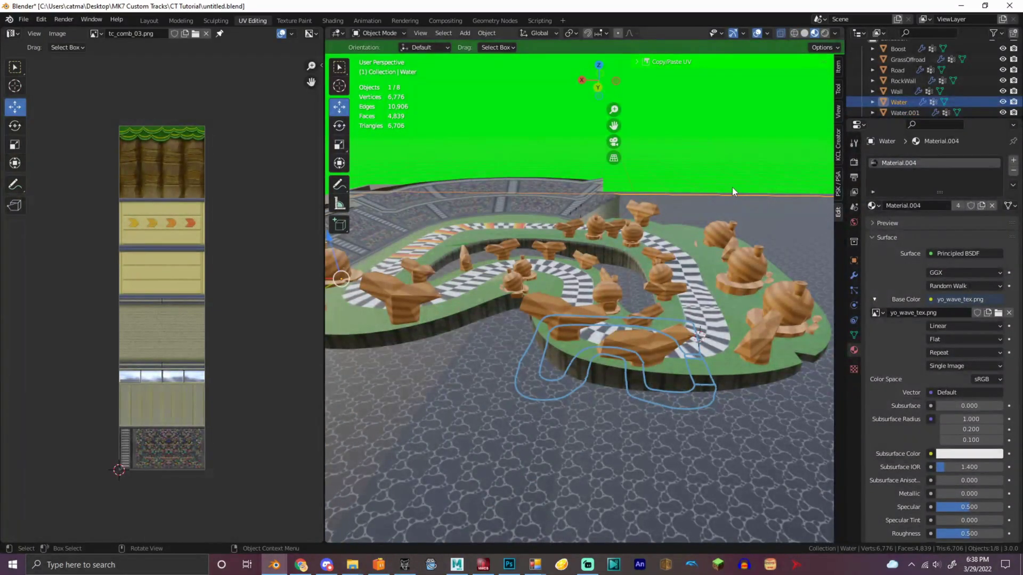
- Rename the duplicated plane Water.001 and its material to Fall
scroll(916, 102, "down", 1)
double_click(905, 101)
type("FG")
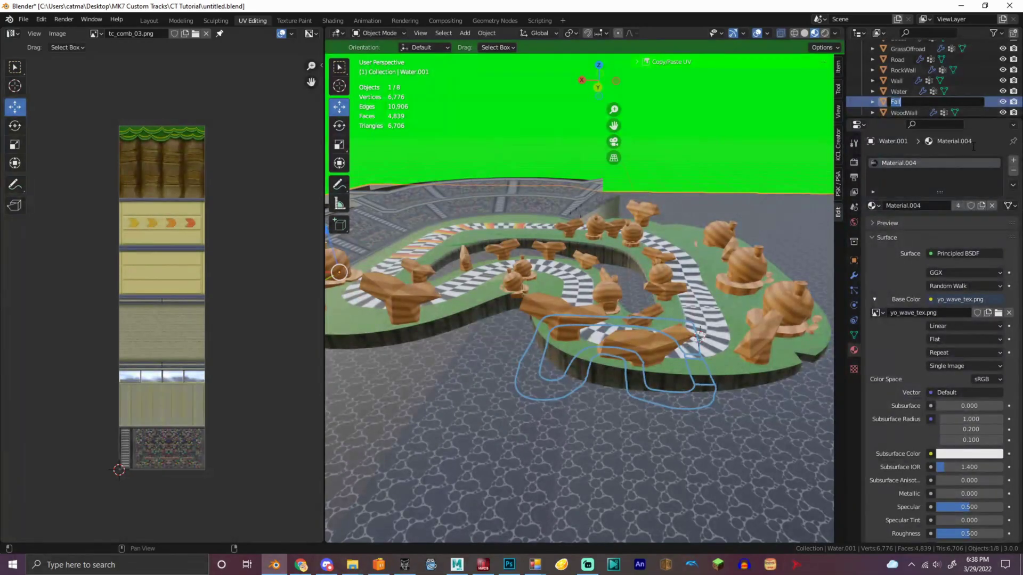
key("Return")
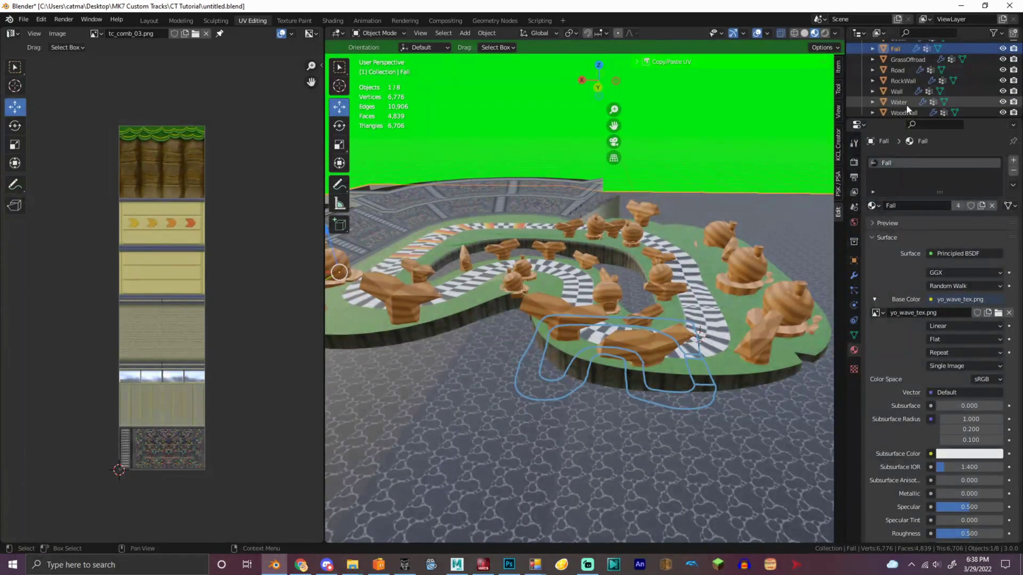
- Replace the Water object's material with a new one named Water and show the viewport in Solid shading without X-ray
left_click(906, 103)
left_click(1012, 172)
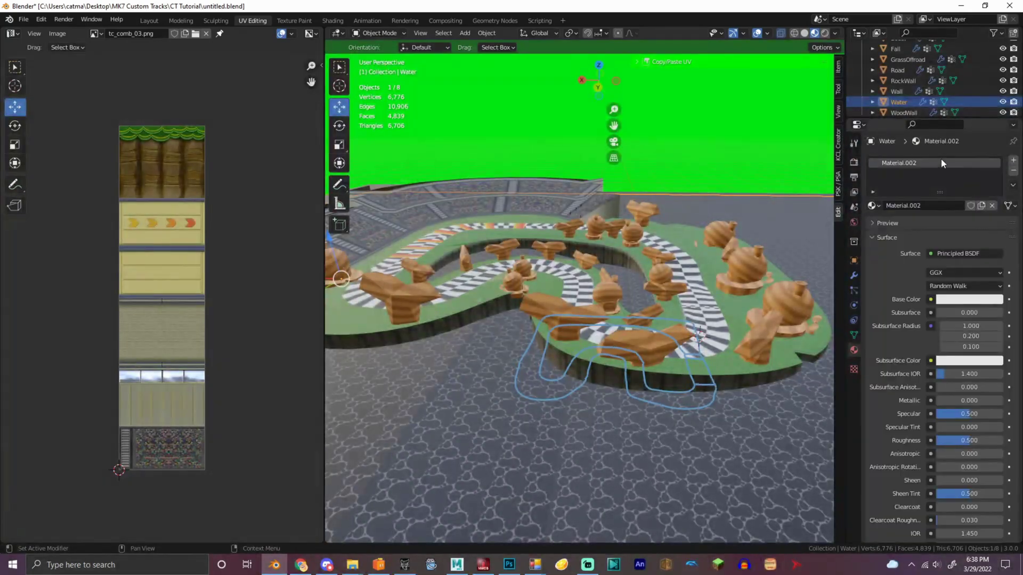
left_click(804, 33)
left_click(781, 33)
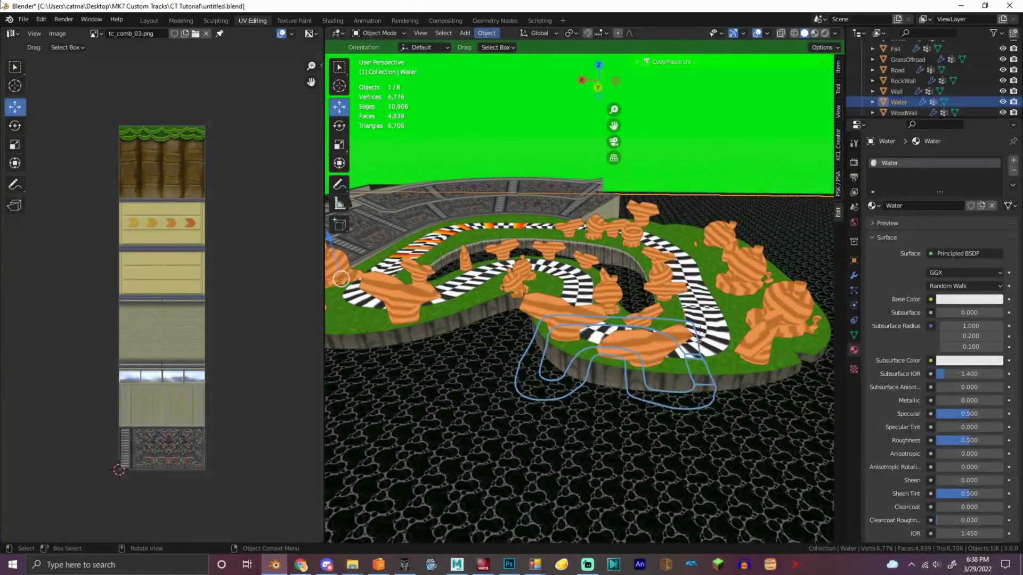
- Export the scene as an FBX file named KCL into the CT Tutorial folder and switch to Maya
left_click(20, 21)
mouse_move(62, 179)
left_click(160, 250)
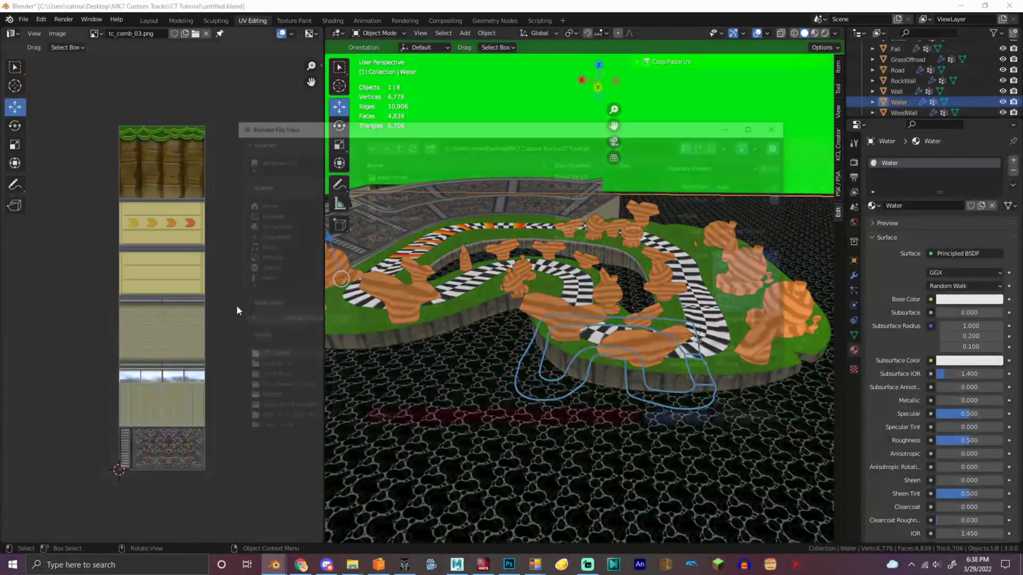
type("kcl")
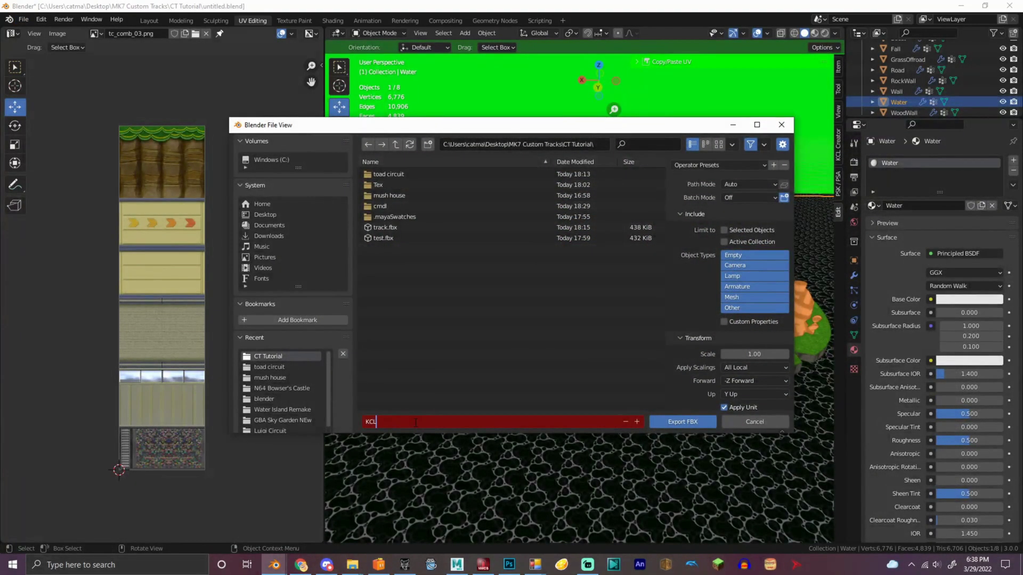
key("Return")
key("Return")
left_click(461, 571)
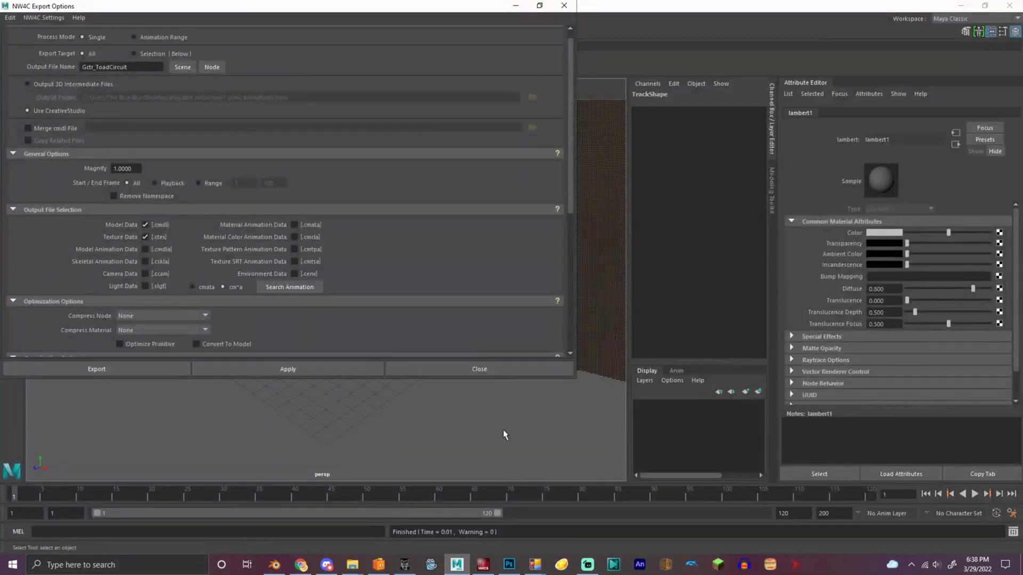
- Close the export options, start a new Maya scene without saving, and import KCL.fbx from the CT Tutorial folder
left_click(479, 367)
left_click(9, 17)
left_click(21, 33)
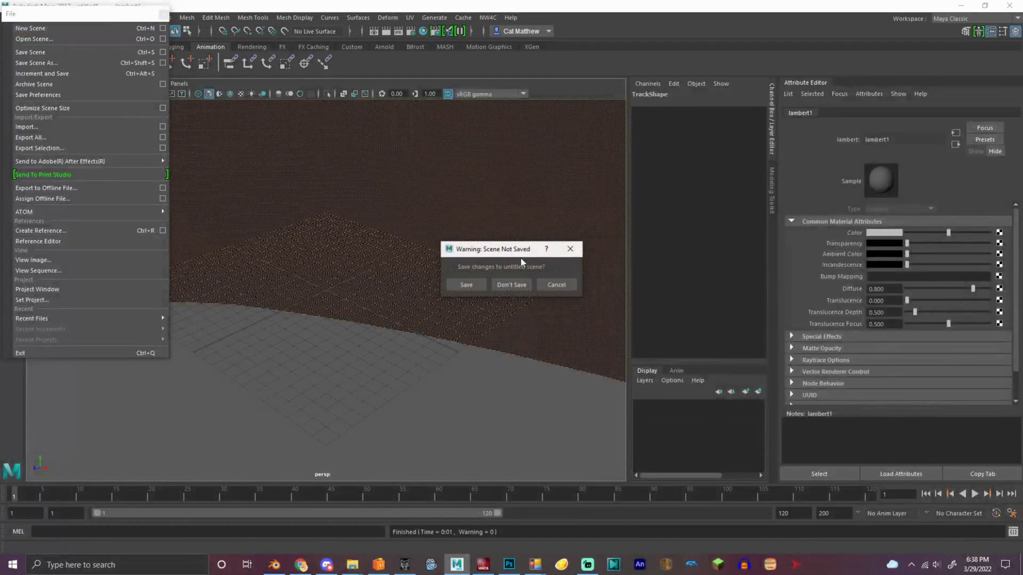
left_click(511, 285)
left_click(106, 126)
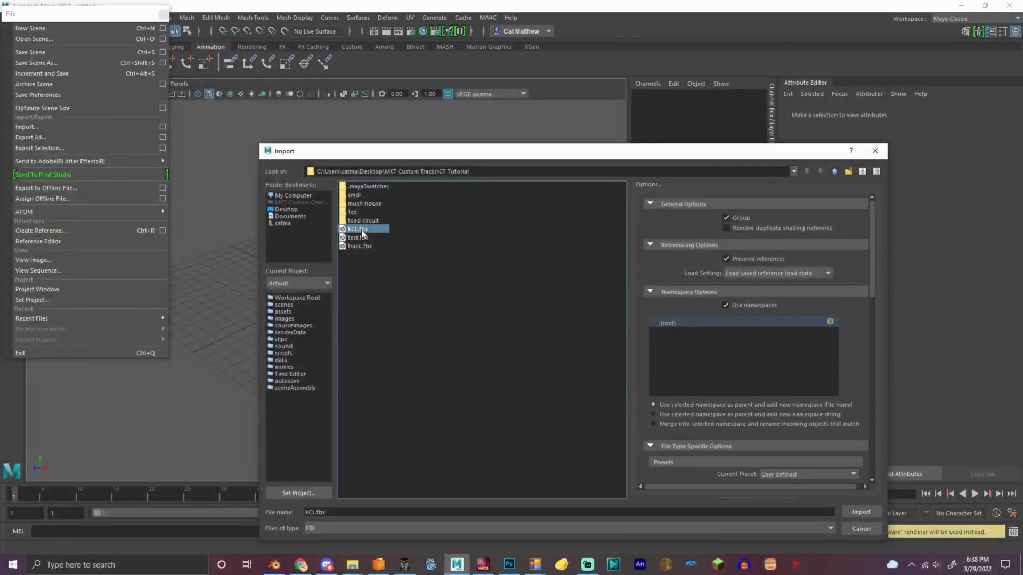
double_click(362, 246)
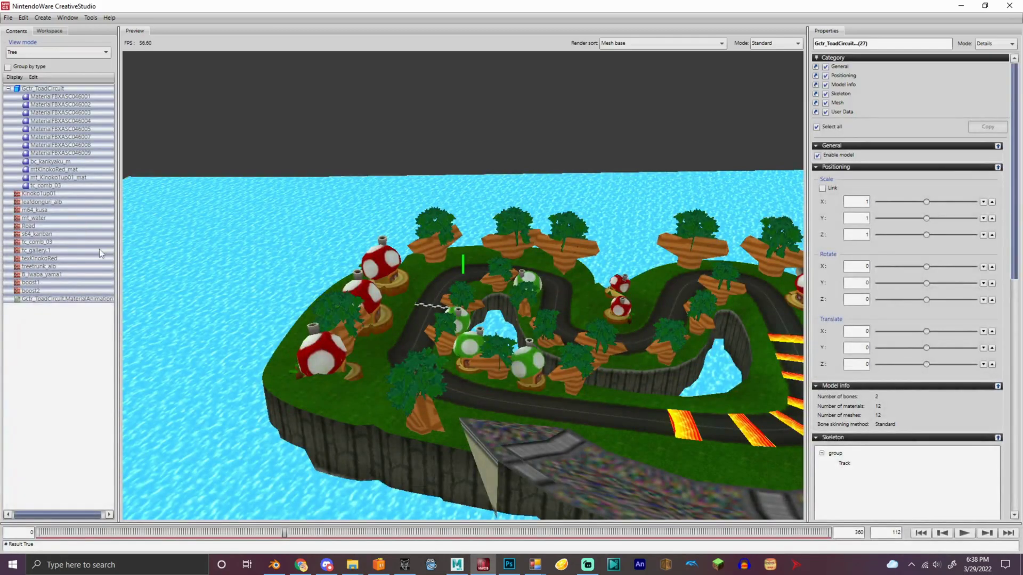
- Delete the old contents in CreativeStudio and send the Maya scene there through NW4C export as Gctr_ToadCircuit
right_click(101, 252)
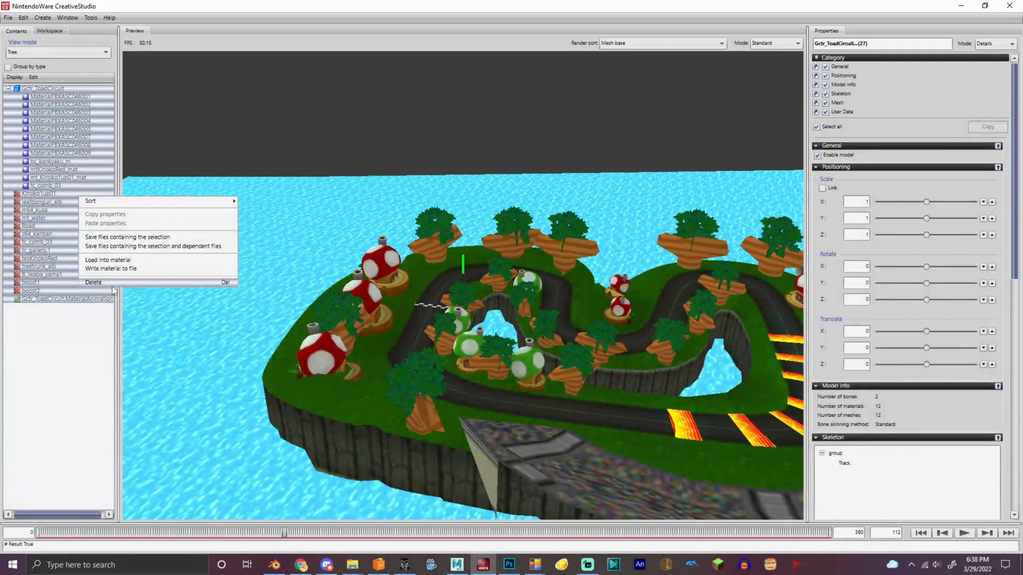
left_click(456, 565)
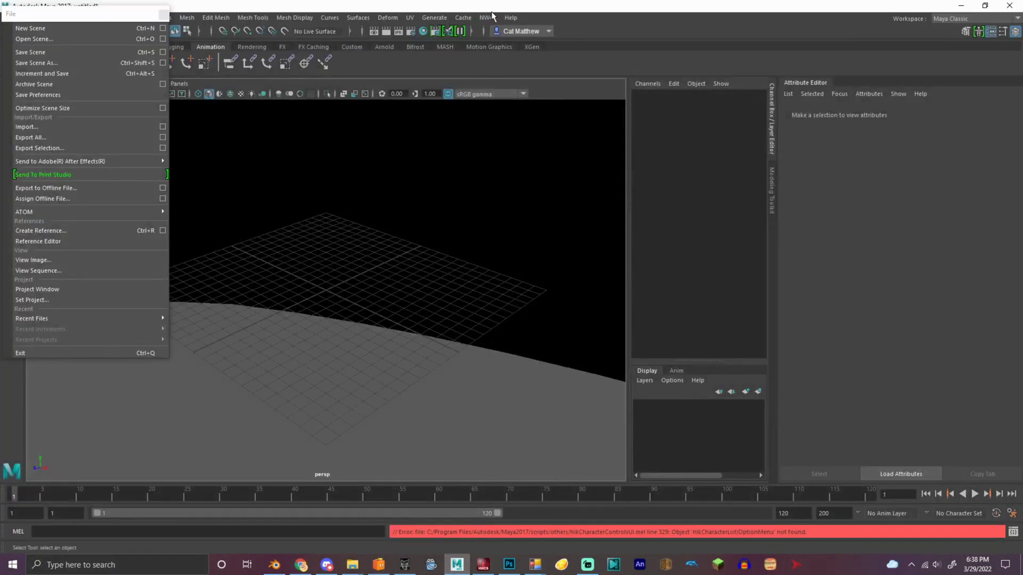
left_click(492, 17)
left_click(527, 40)
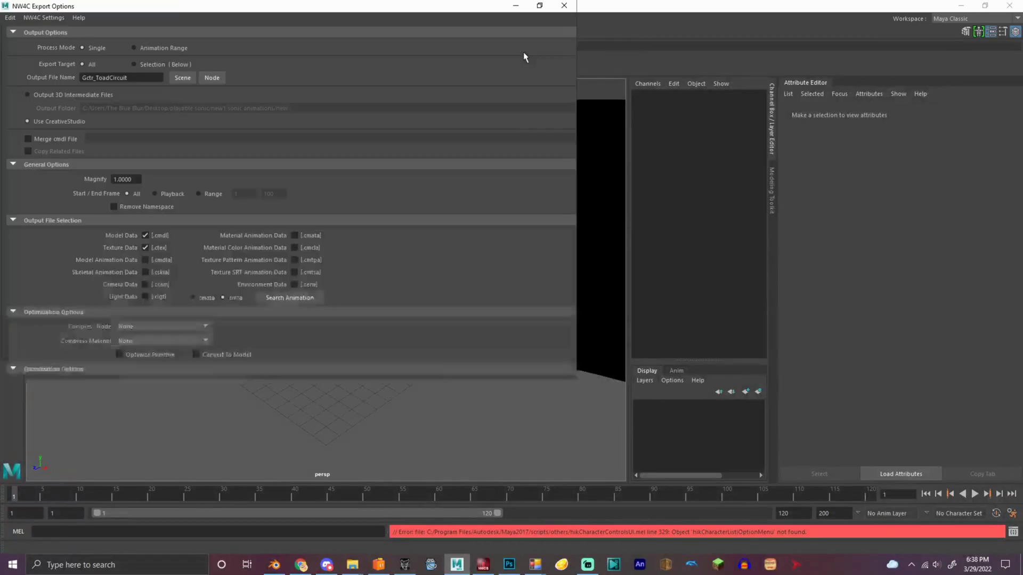
left_click(313, 369)
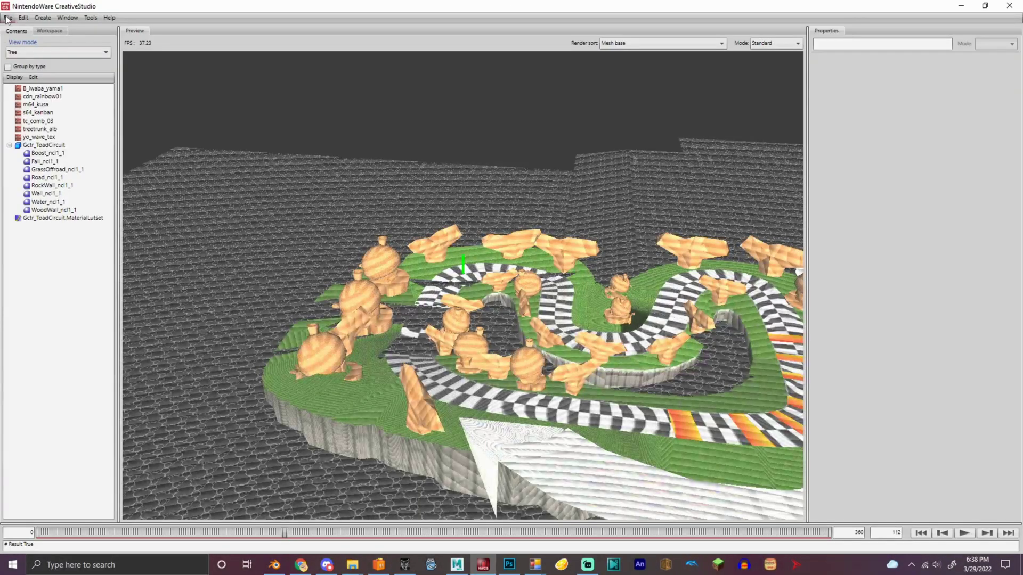
- Save the CreativeStudio contents as a binary file named kcl in the CT Tutorial folder
left_click(7, 18)
left_click(32, 79)
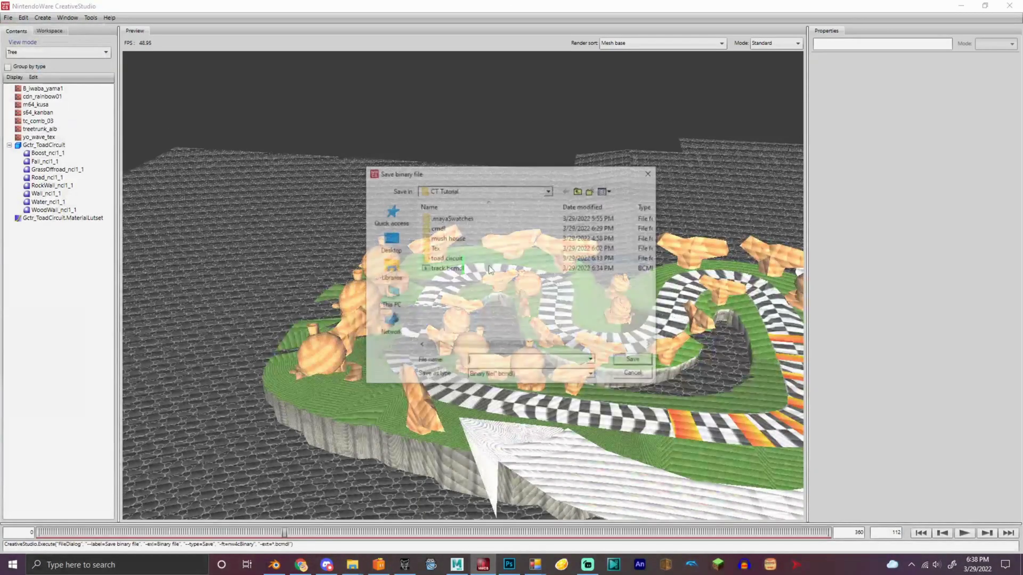
type("kcl")
key("Return")
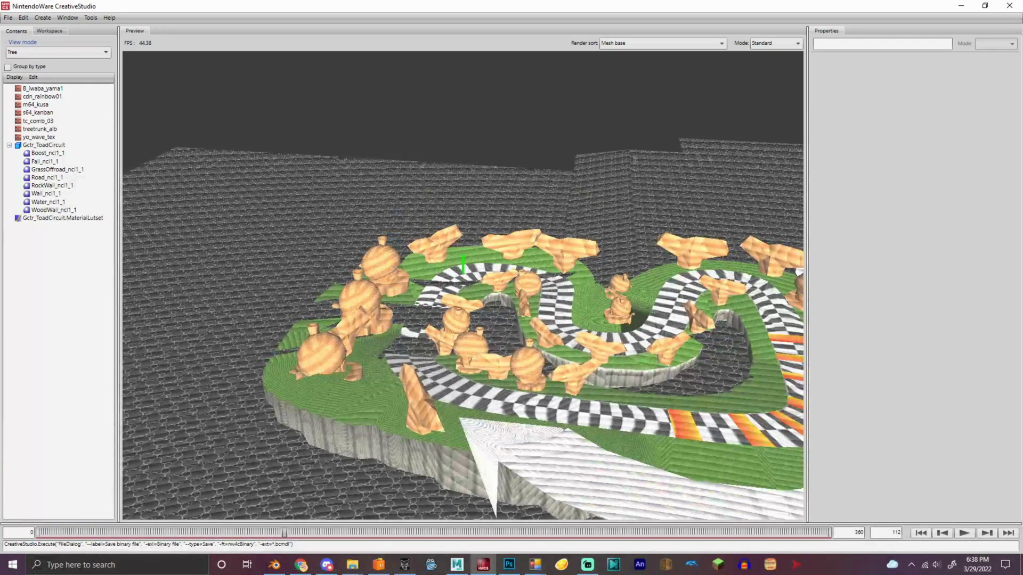
- Open kcl.bcmdl in Every File Explorer and export its model as Gctr_ToadCircuit.obj into a new kcl folder inside CT Tutorial
left_click(535, 564)
left_click(352, 564)
left_click(323, 519)
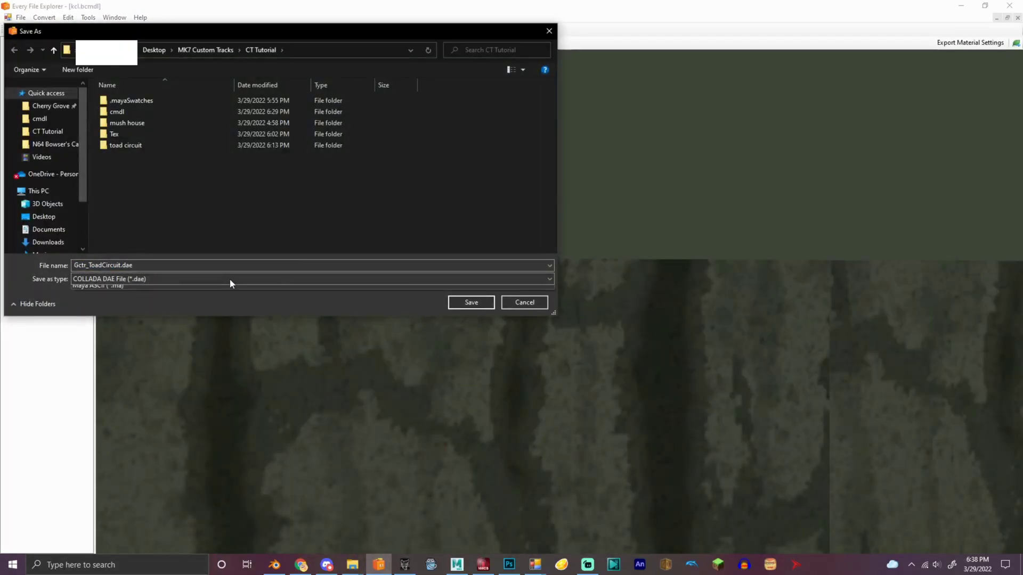
right_click(196, 207)
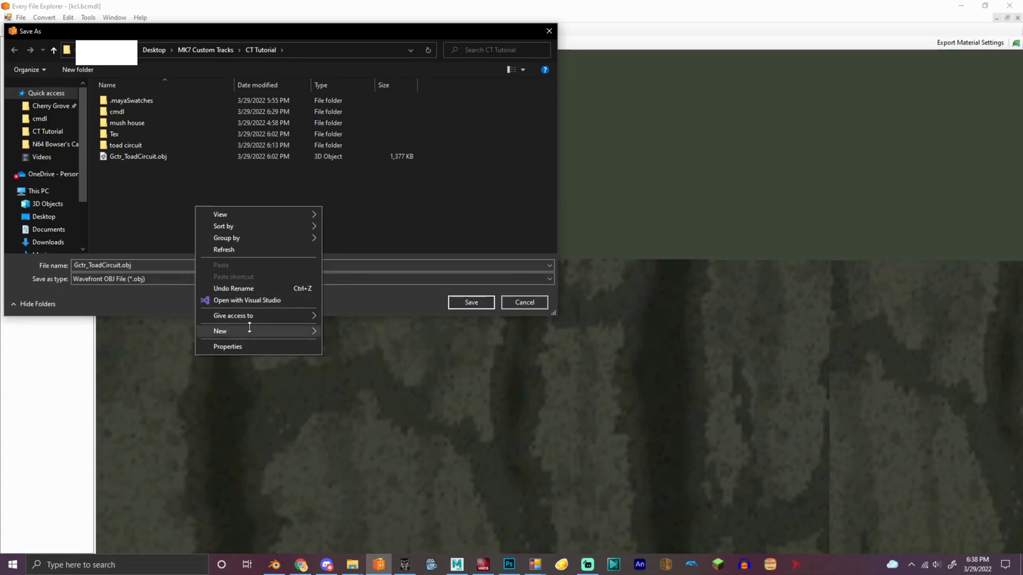
mouse_move(242, 331)
left_click(349, 332)
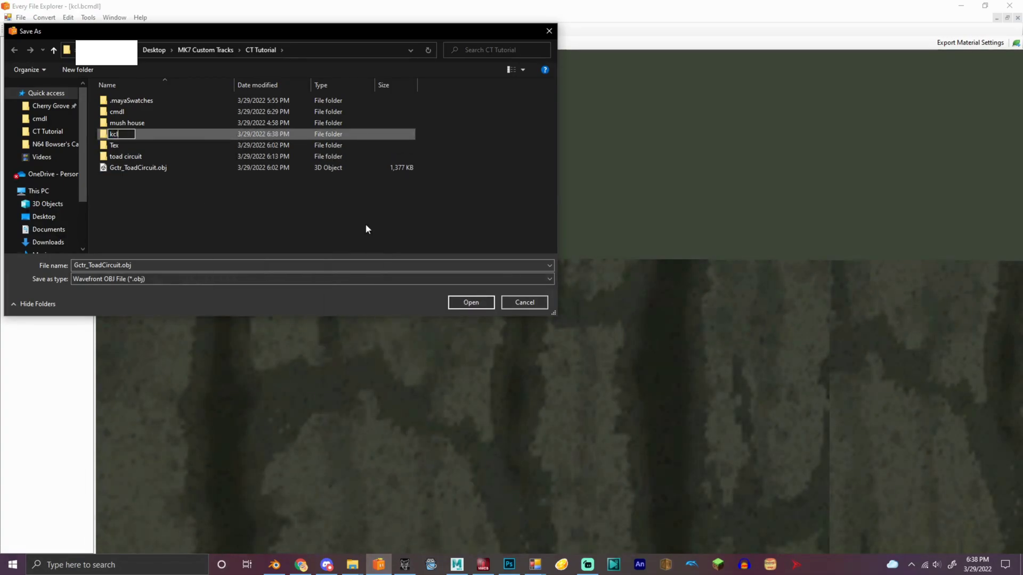
key("Return")
double_click(146, 133)
left_click(468, 301)
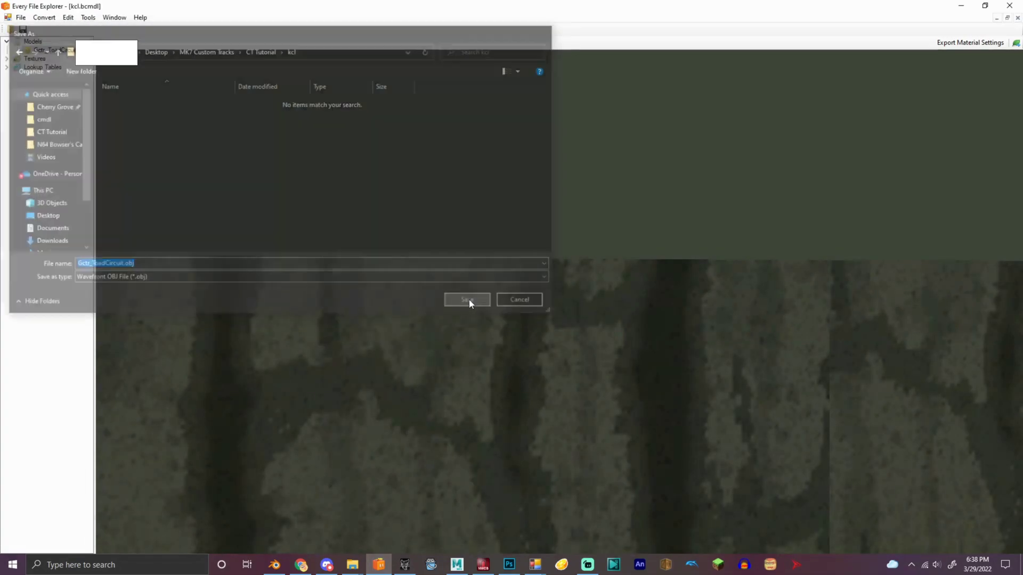
- Create a new Mario Kart 7 Collision (KCL) from Gctr_ToadCircuit.obj in the kcl folder
left_click(20, 17)
mouse_move(51, 41)
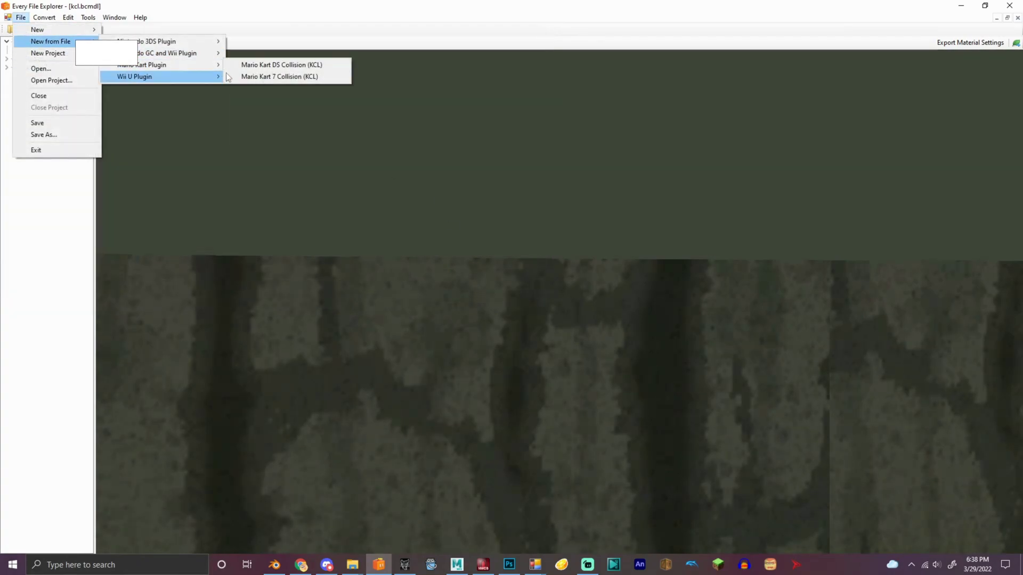
left_click(257, 76)
double_click(212, 124)
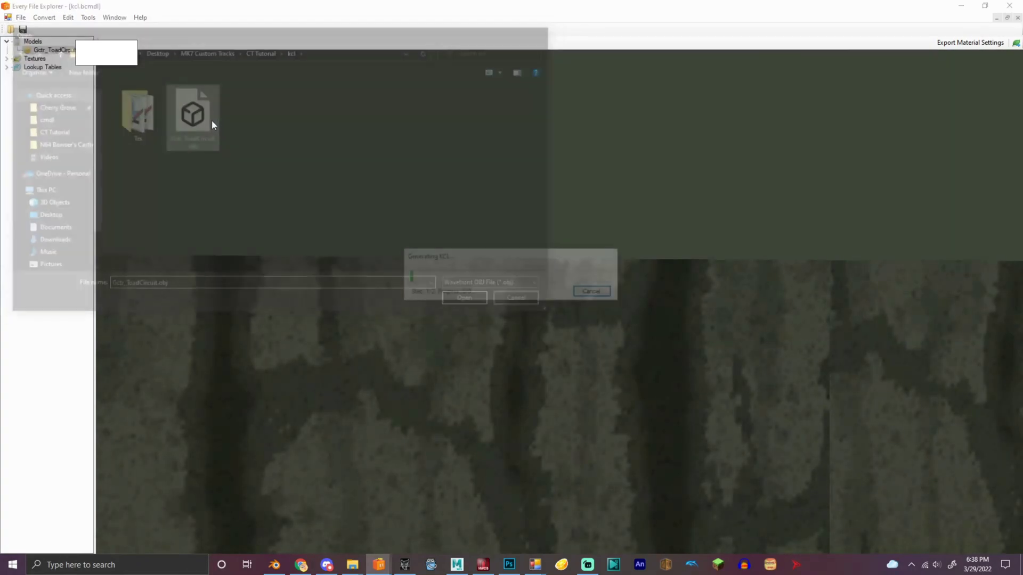
- Set the Boost_ncl1_1 collision type to 0x08 - Boost Pad and Fall_ncl1_1 to 0x19 - Out Of Bounds 1
left_click(207, 243)
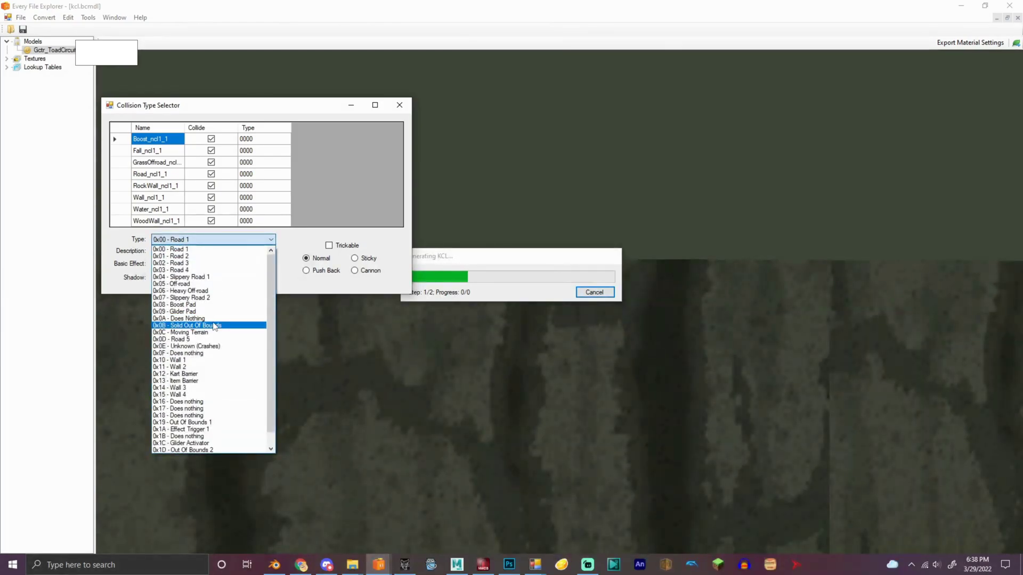
left_click(196, 305)
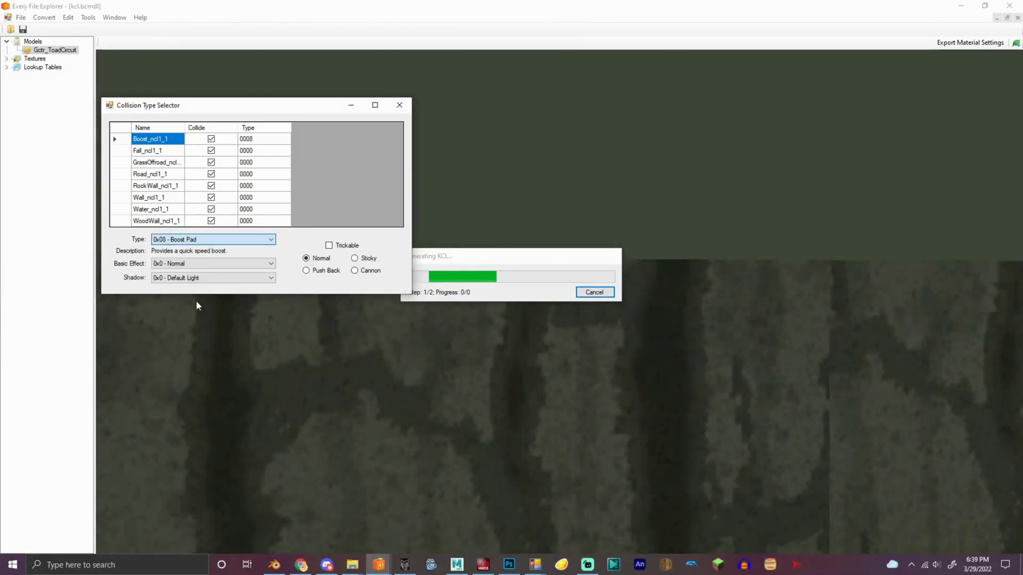
left_click(170, 151)
left_click(202, 240)
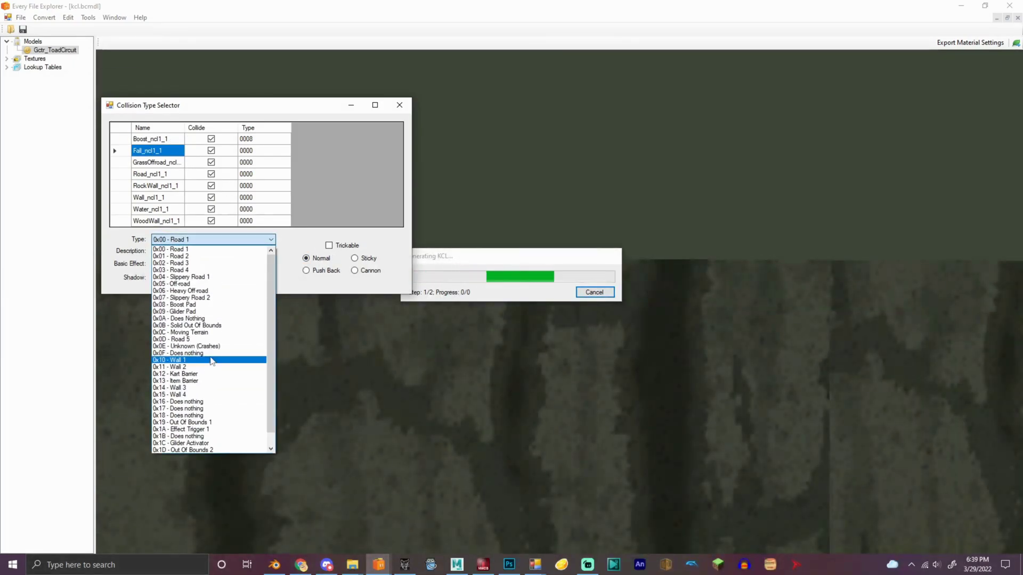
left_click(208, 423)
left_click(187, 265)
left_click(185, 271)
- Set GrassOffroad to 0x05 - Off-road with the basic effect for type code 0085, and make Road_ncl1_1 Sticky
left_click(164, 163)
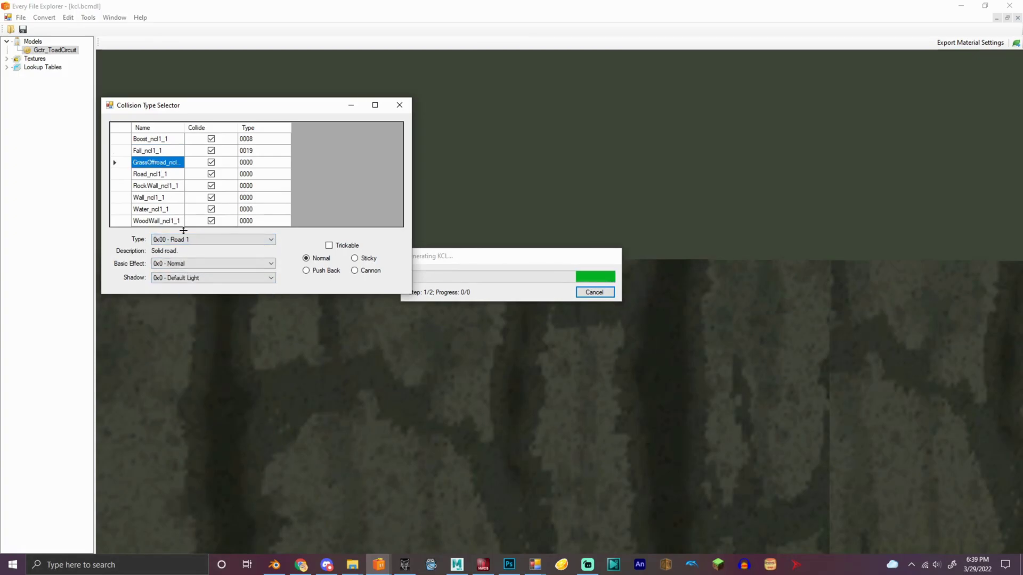
left_click(186, 241)
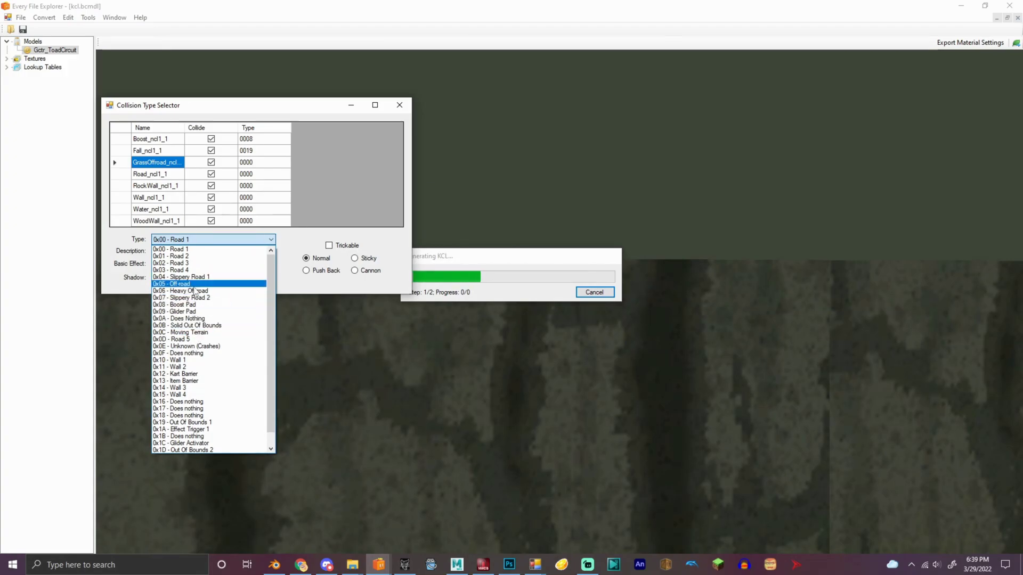
left_click(175, 283)
left_click(195, 264)
left_click(171, 292)
left_click(154, 174)
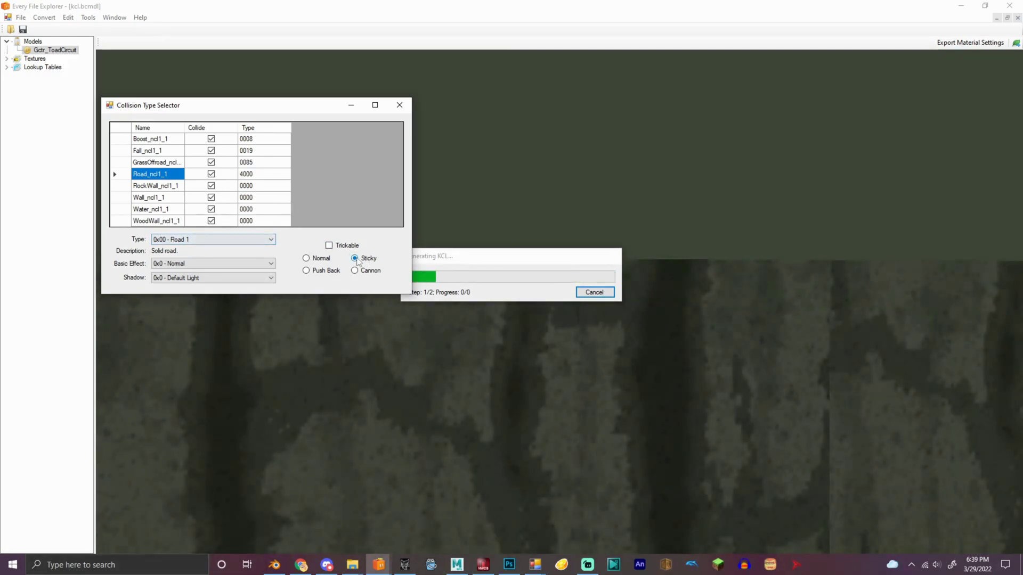
- Set RockWall_ncl1_1 to 0x10 - Wall 1 with the basic effect for type code 0030, and Wall_ncl1_1 to 0x10 - Wall 1
left_click(155, 185)
left_click(170, 239)
left_click(176, 357)
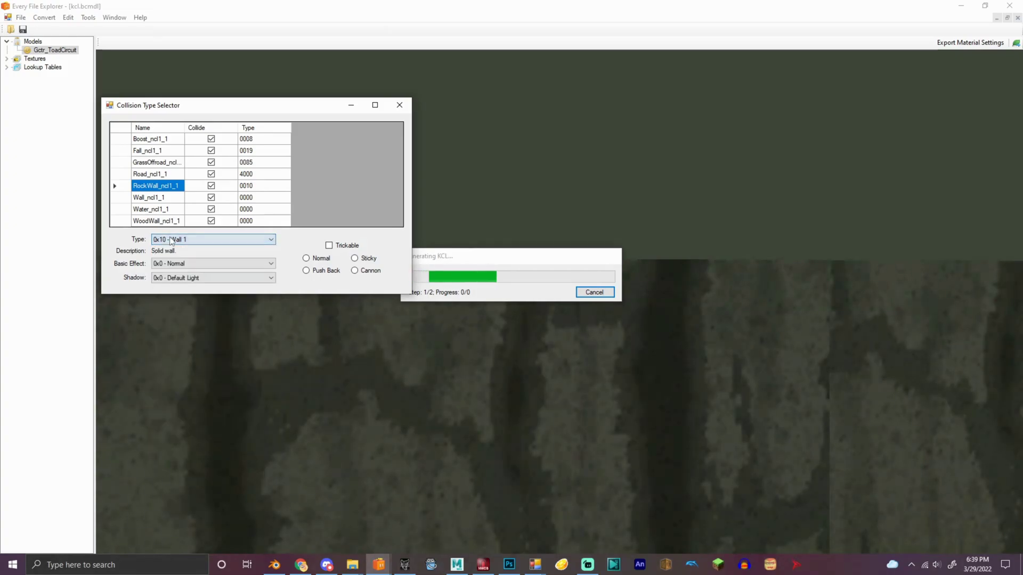
left_click(170, 263)
left_click(171, 278)
left_click(154, 197)
left_click(176, 240)
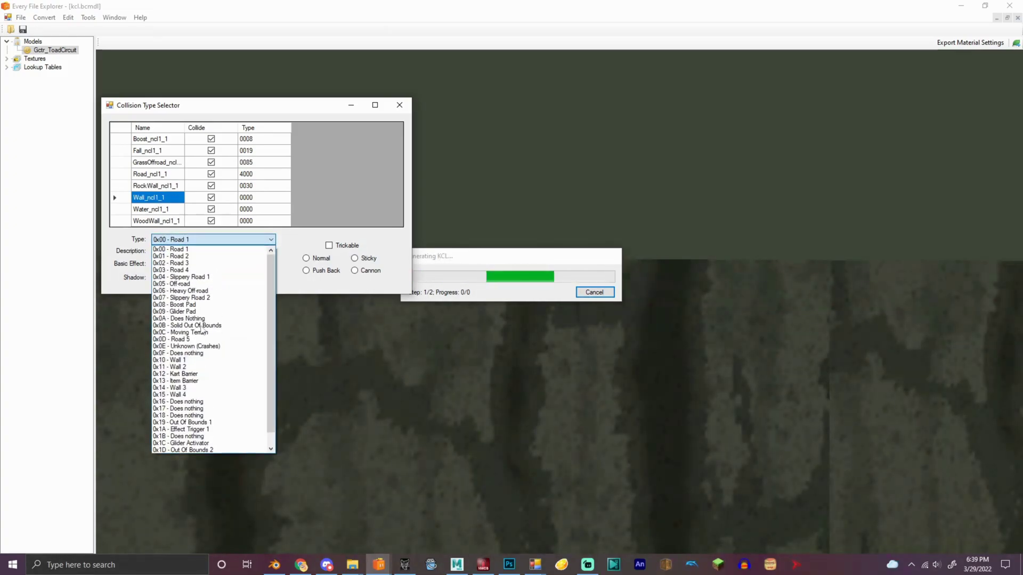
left_click(170, 360)
- Set Water_ncl1_1 to collision type 0x19 - Out Of Bounds 1 with the basic effect 0x1 - Water
left_click(174, 209)
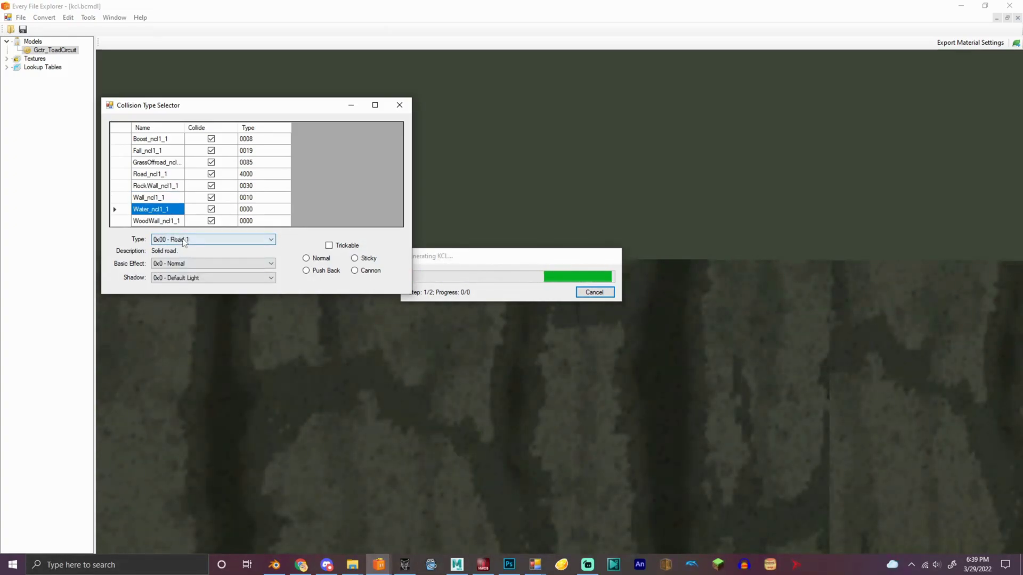
left_click(195, 279)
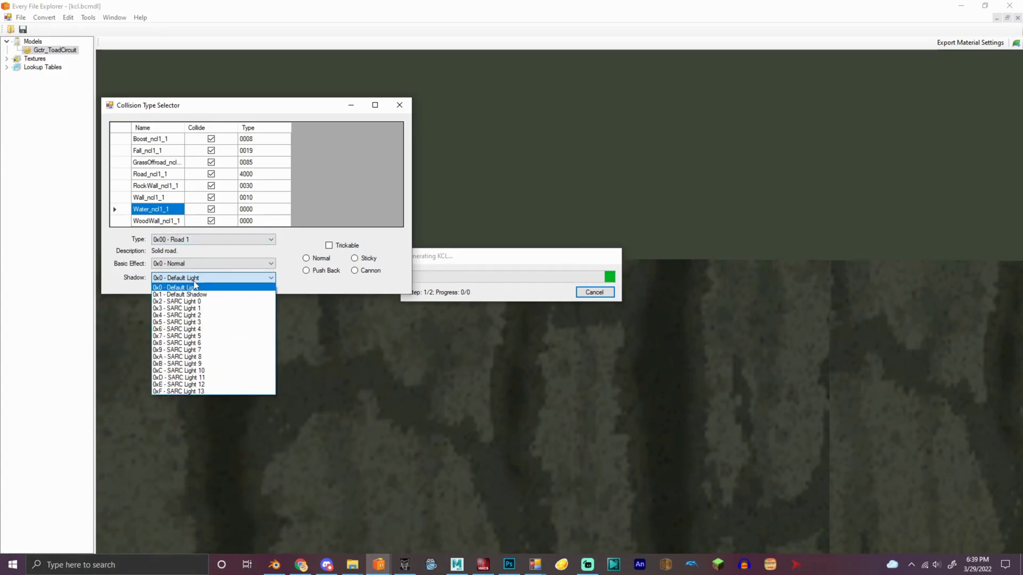
left_click(195, 286)
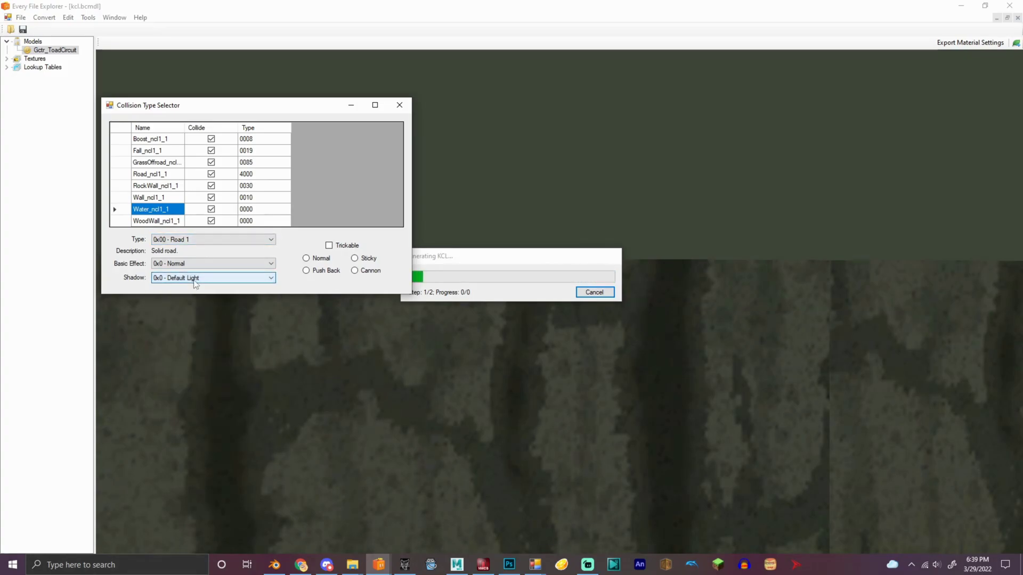
left_click(202, 241)
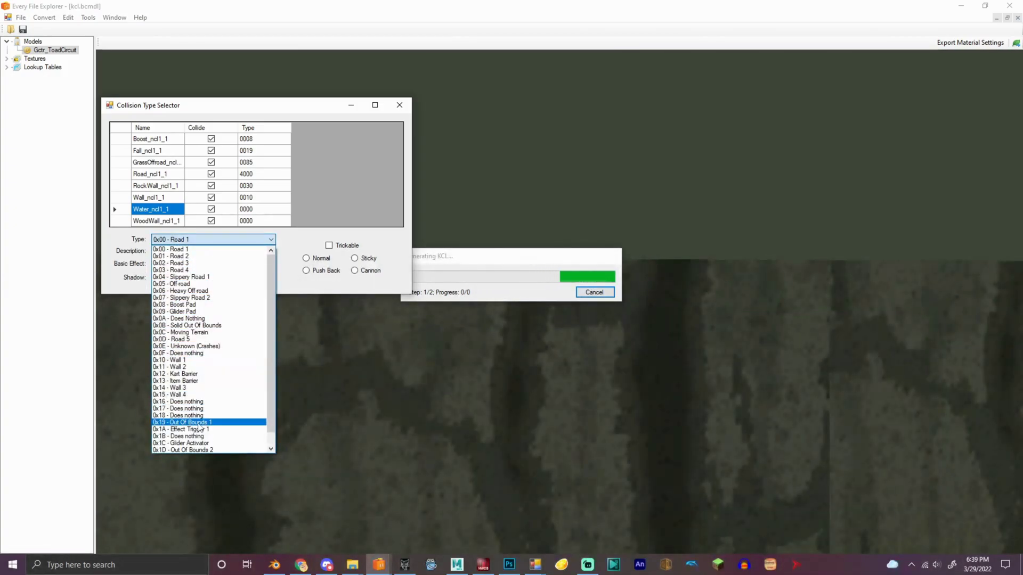
left_click(198, 423)
left_click(214, 264)
left_click(181, 280)
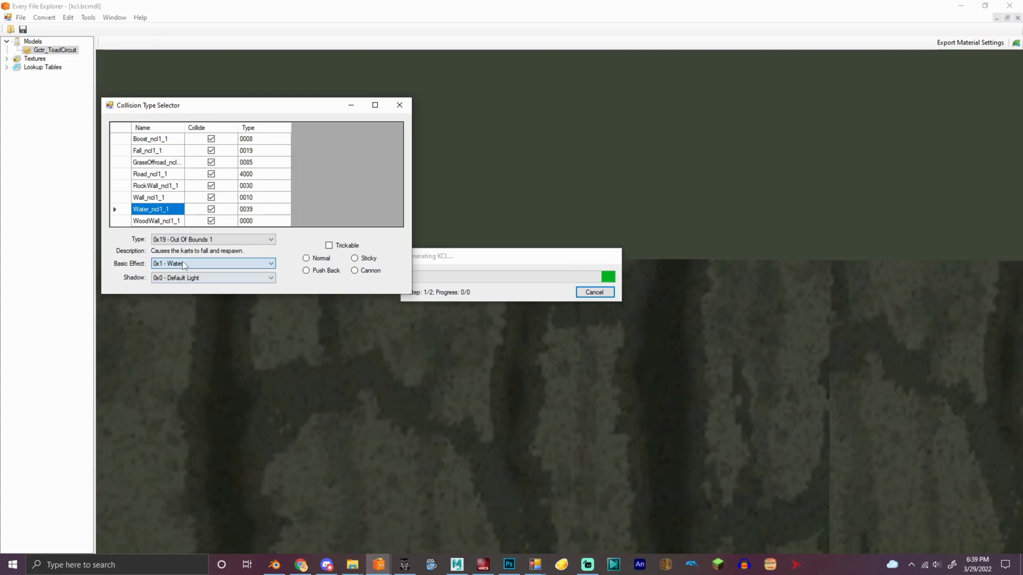
- Set WoodWall_ncl1_1 to collision type 0x10 - Wall 1 with the basic effect 0x3 - Wood
left_click(176, 222)
left_click(197, 238)
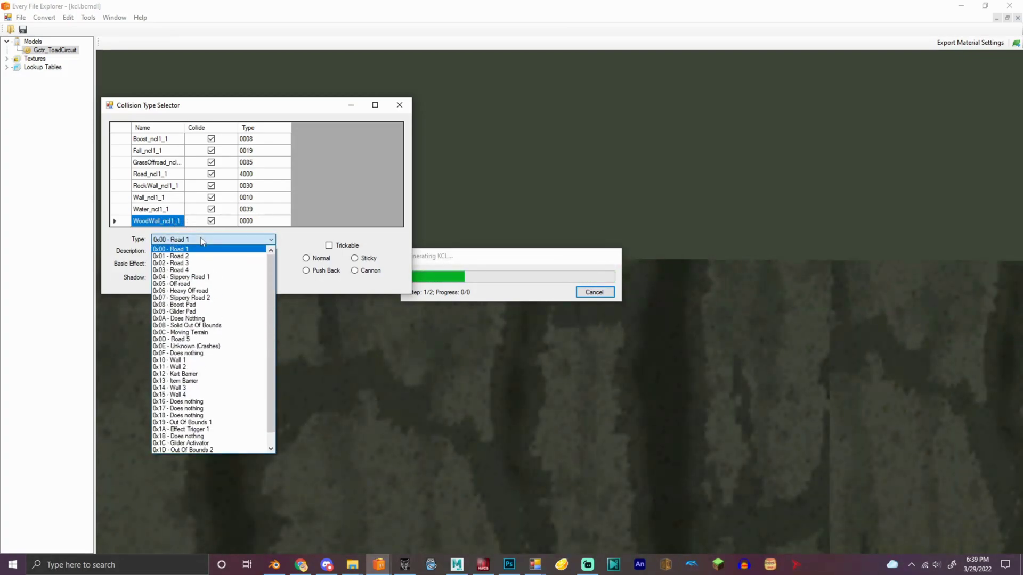
left_click(198, 365)
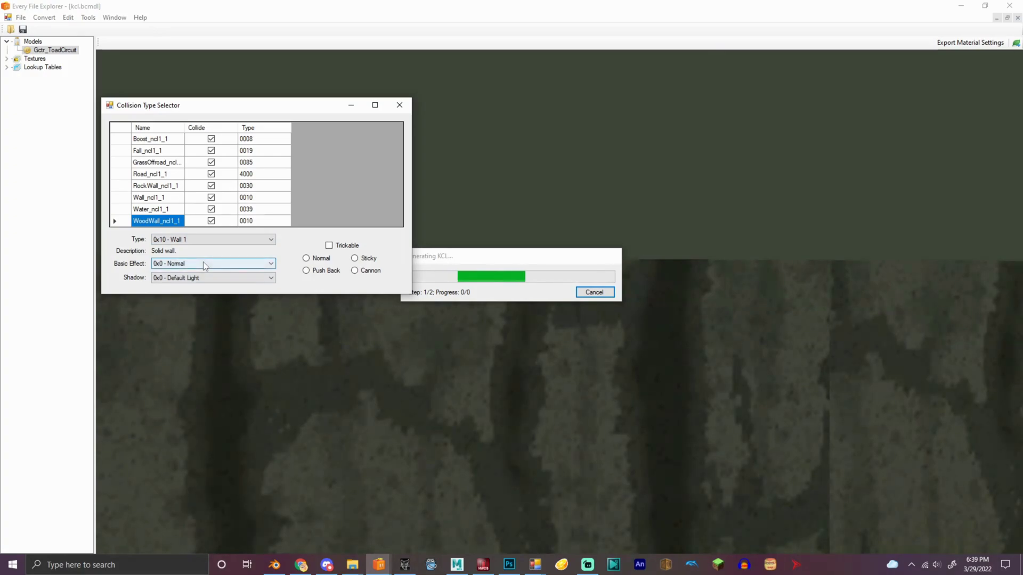
left_click(203, 263)
left_click(205, 293)
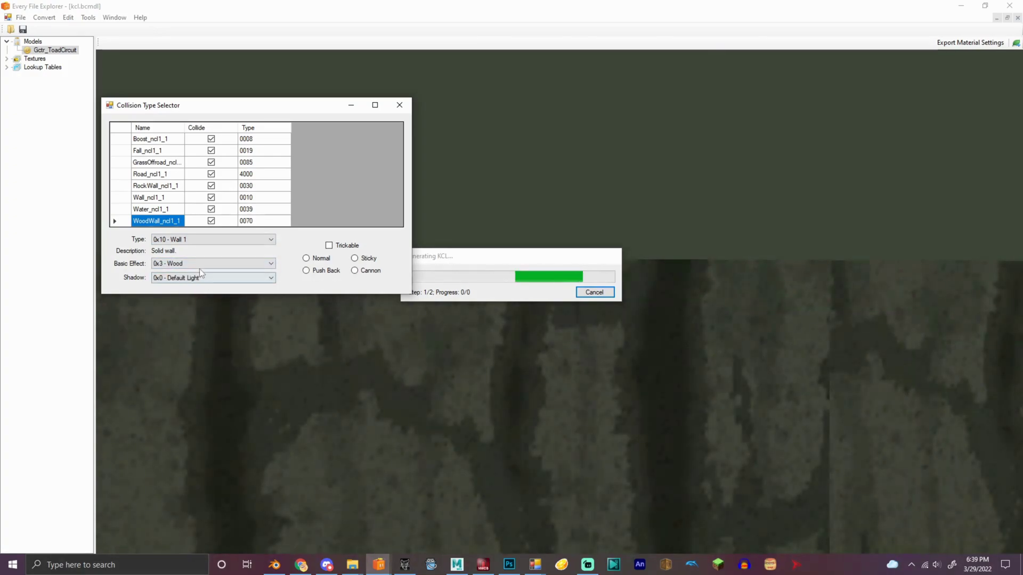
- Finish the collision type selection and start saving the generated Mario Kart 7 collision file
left_click(399, 105)
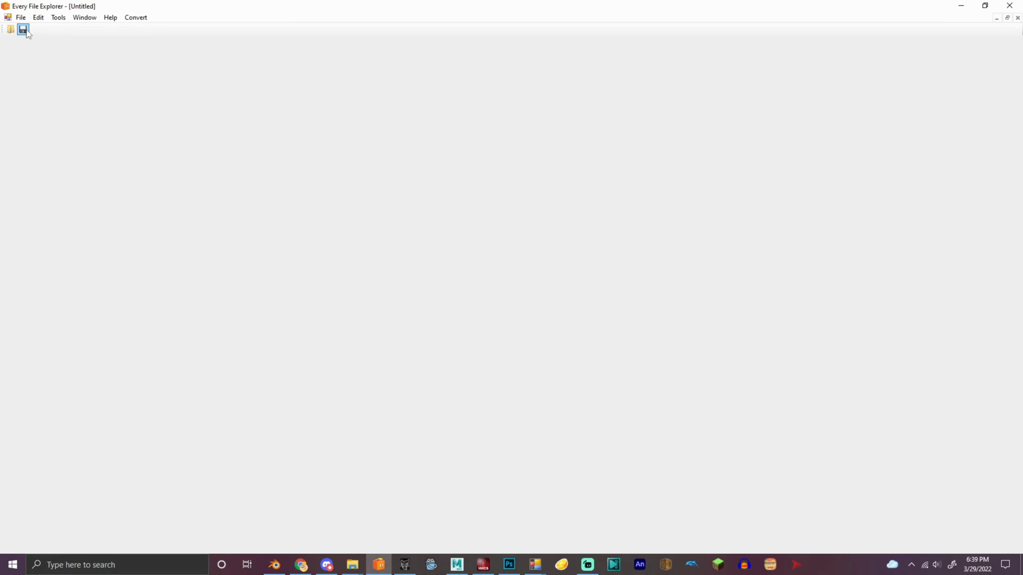
left_click(22, 29)
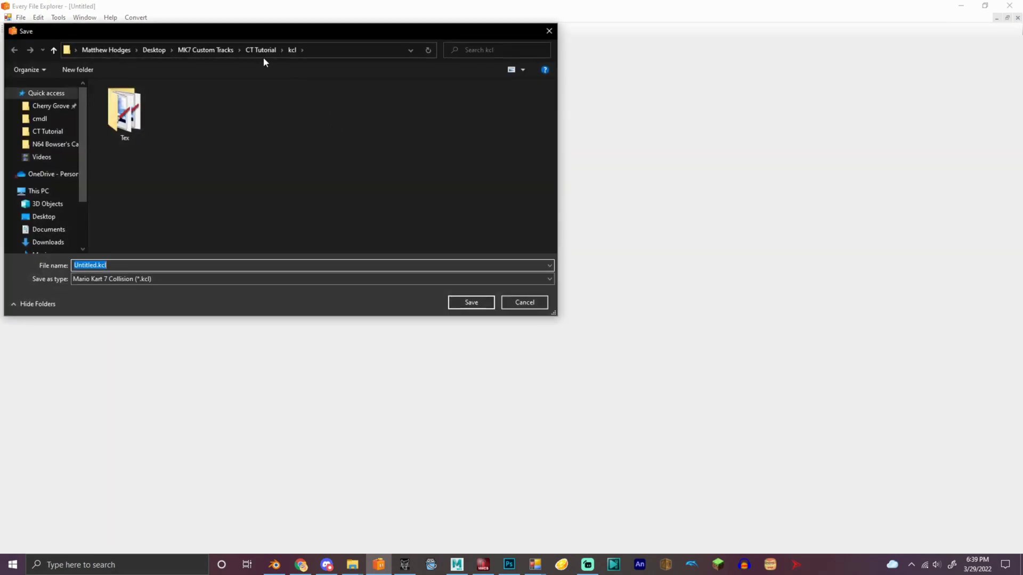